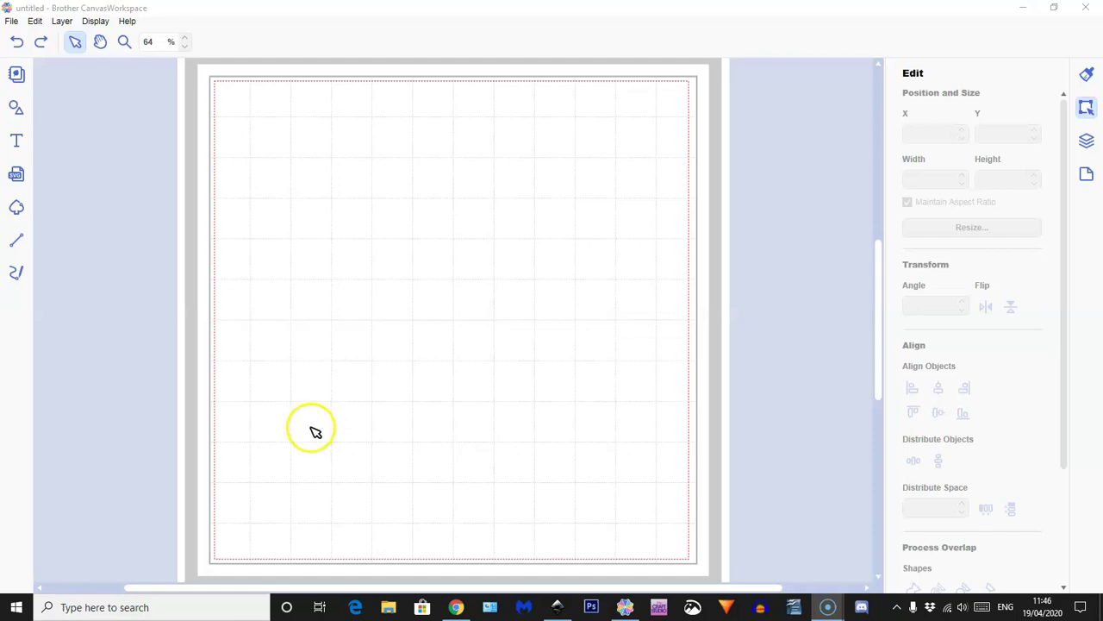
# In Chrome, search for 'inkscape free download' and open the Inkscape 0.92.5 release page.
pyautogui.moveTo(464, 609)
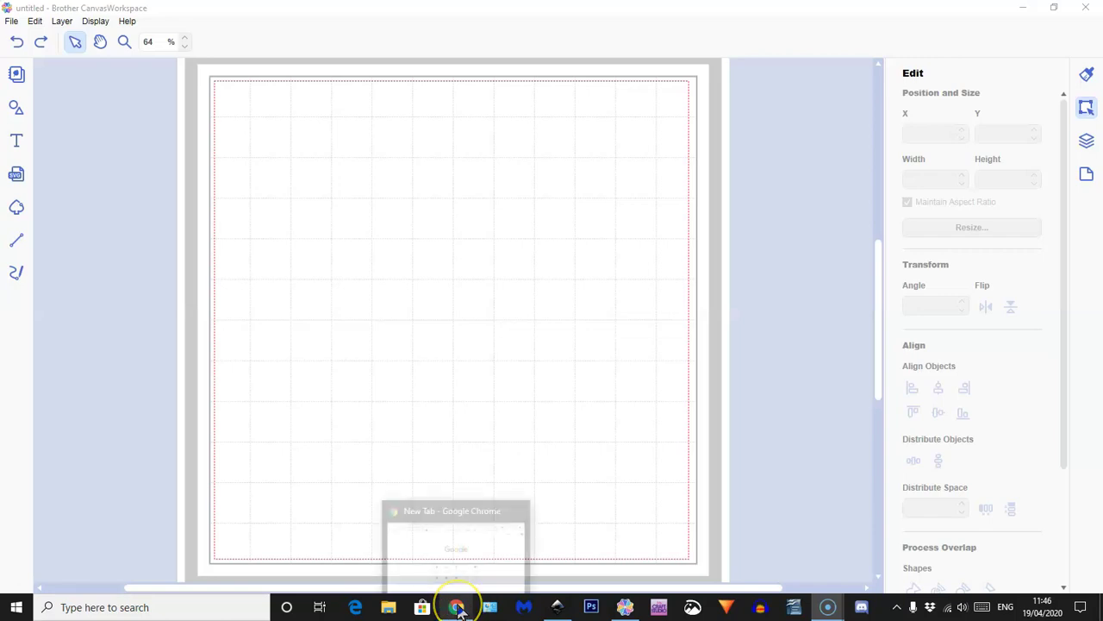
pyautogui.click(625, 609)
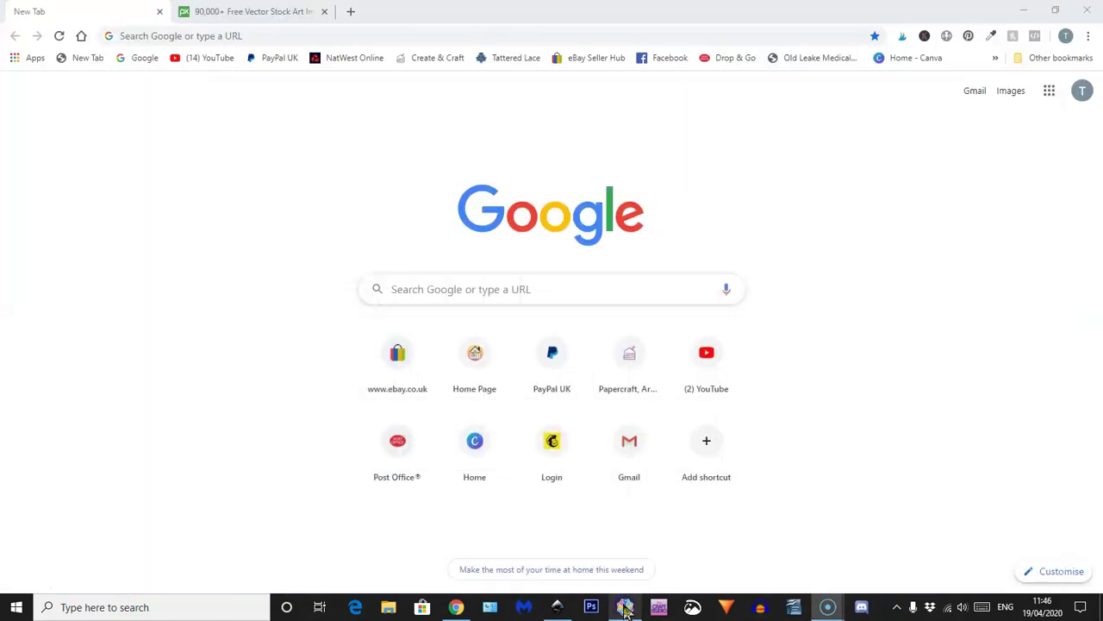
pyautogui.click(430, 296)
pyautogui.write('i')
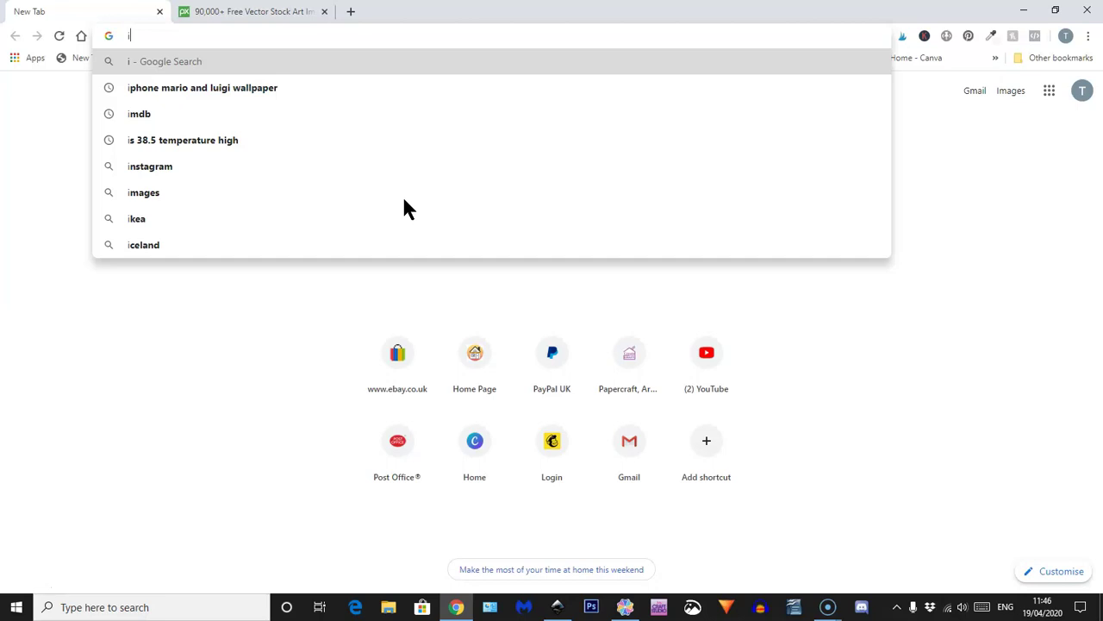
pyautogui.write('nkscap')
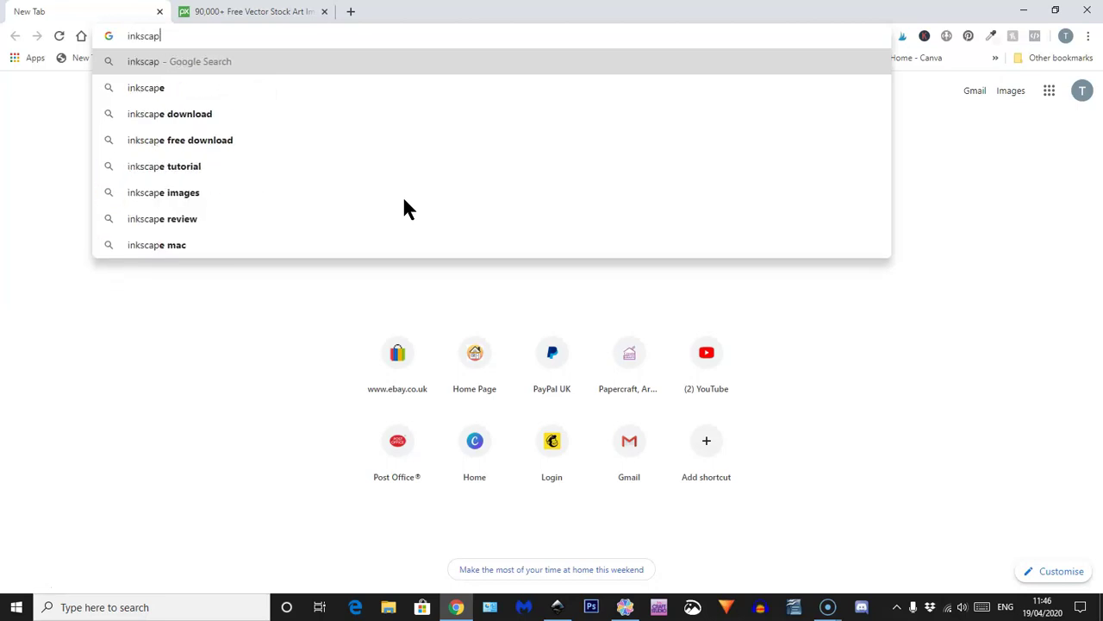
pyautogui.write('e')
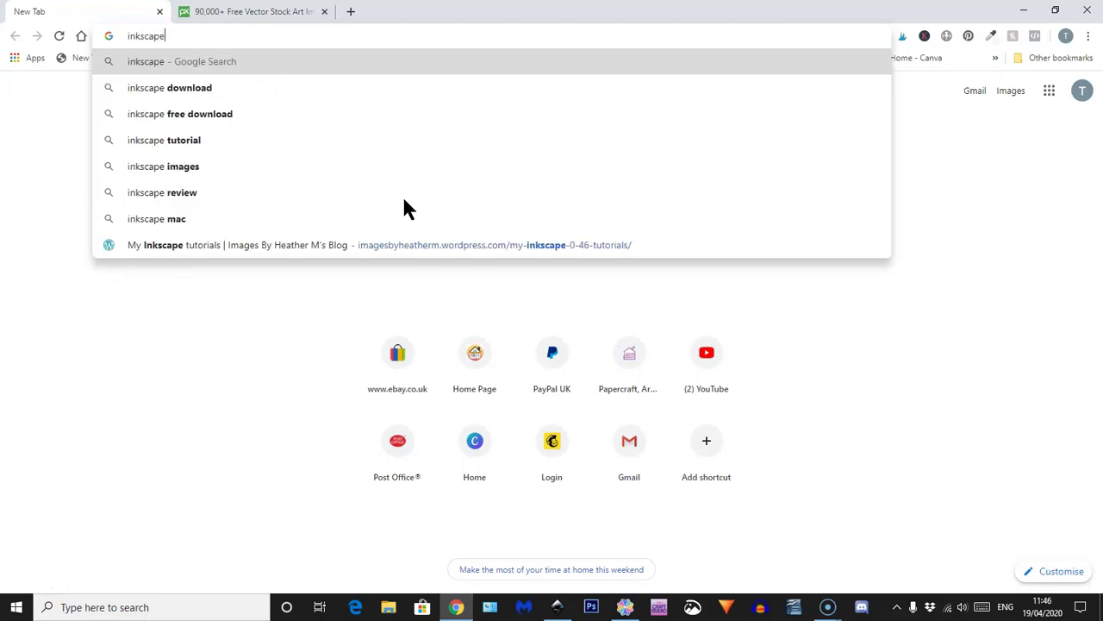
pyautogui.click(192, 116)
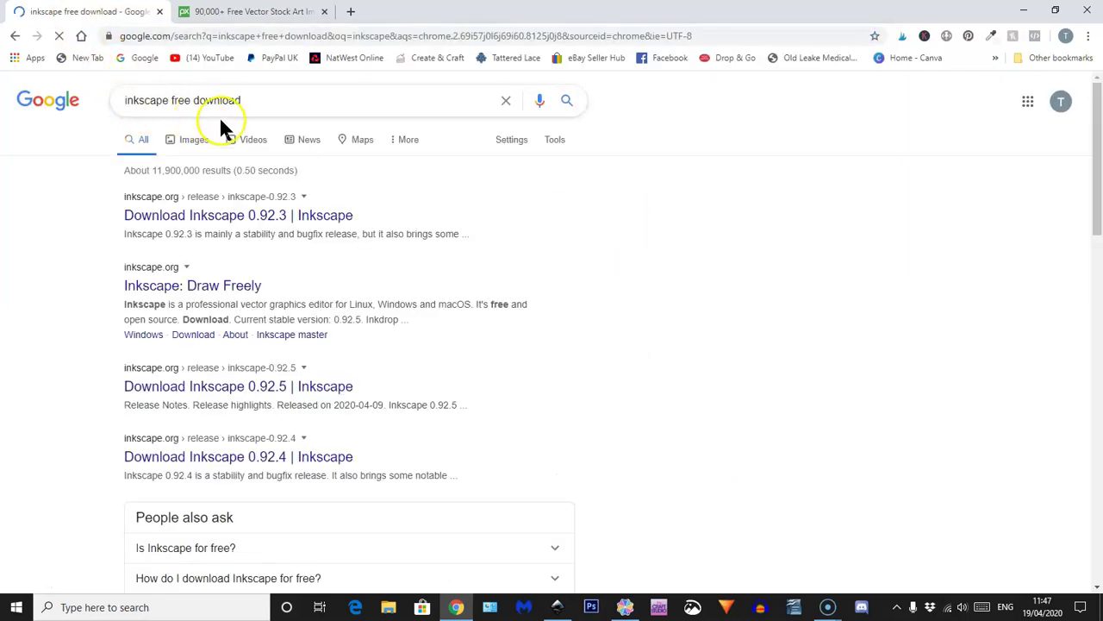
pyautogui.click(263, 217)
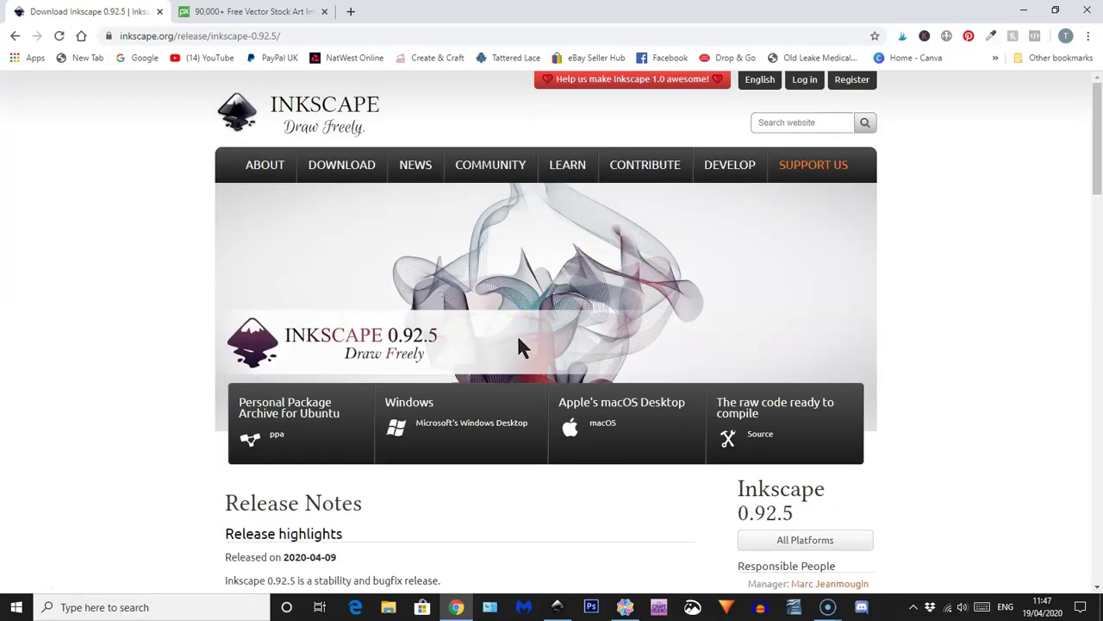
# Download the Windows 64-bit .exe installer for Inkscape 0.92.5, set to open when done.
pyautogui.click(460, 424)
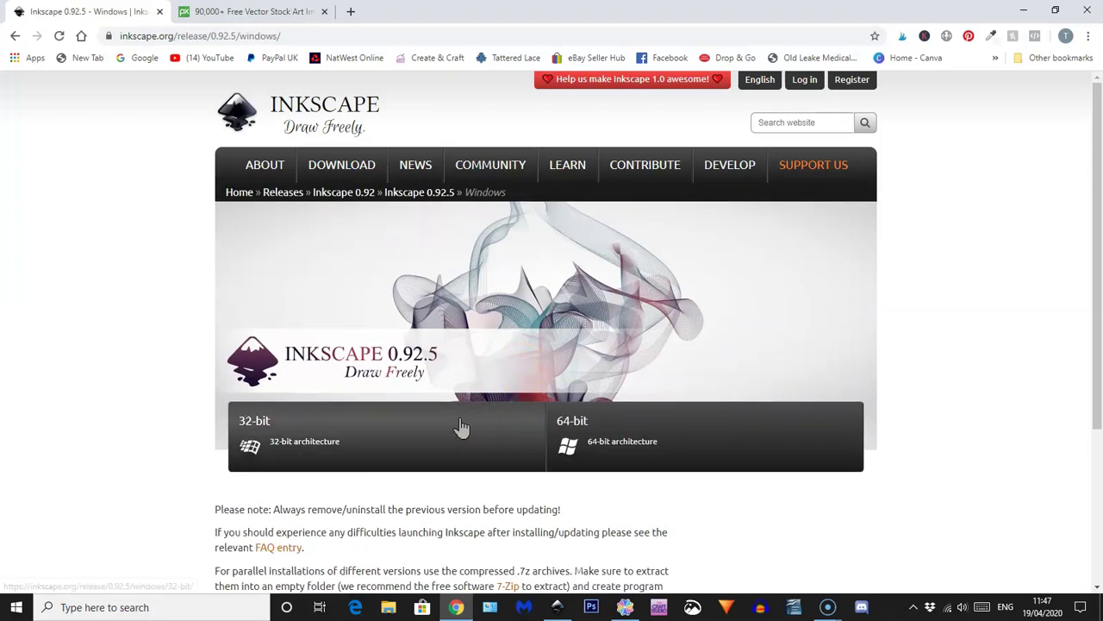
pyautogui.click(654, 426)
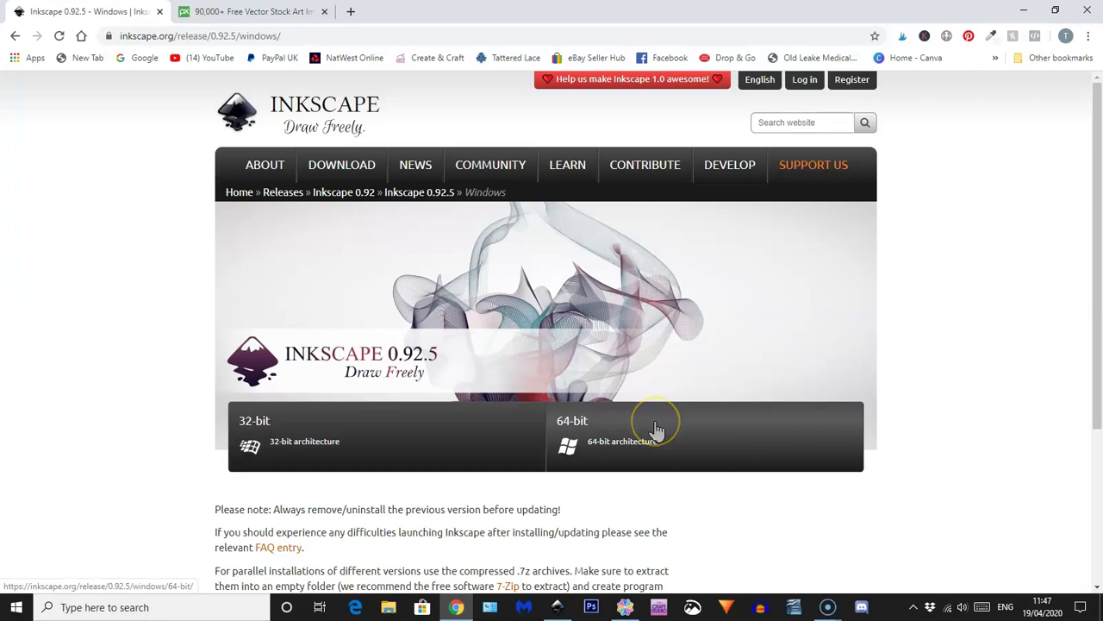
pyautogui.click(336, 449)
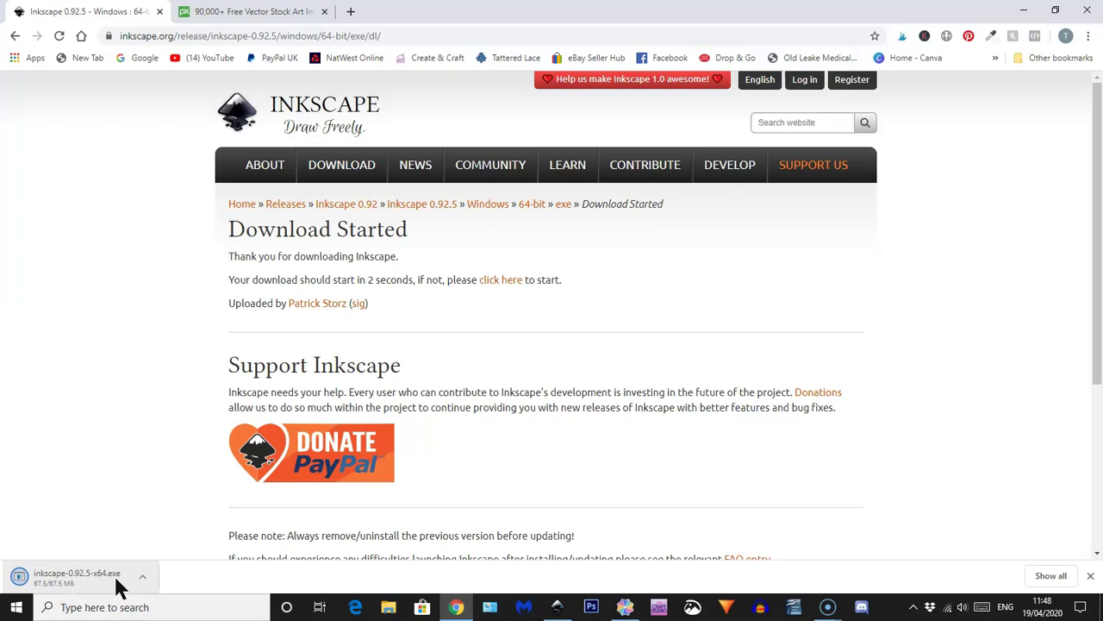
pyautogui.click(142, 576)
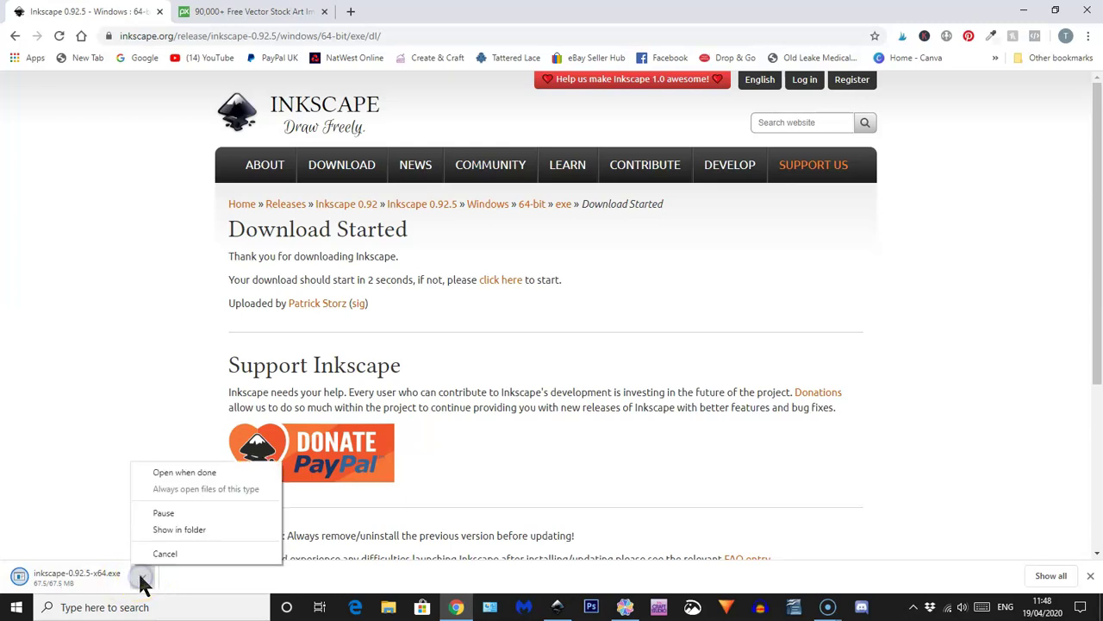
pyautogui.click(185, 477)
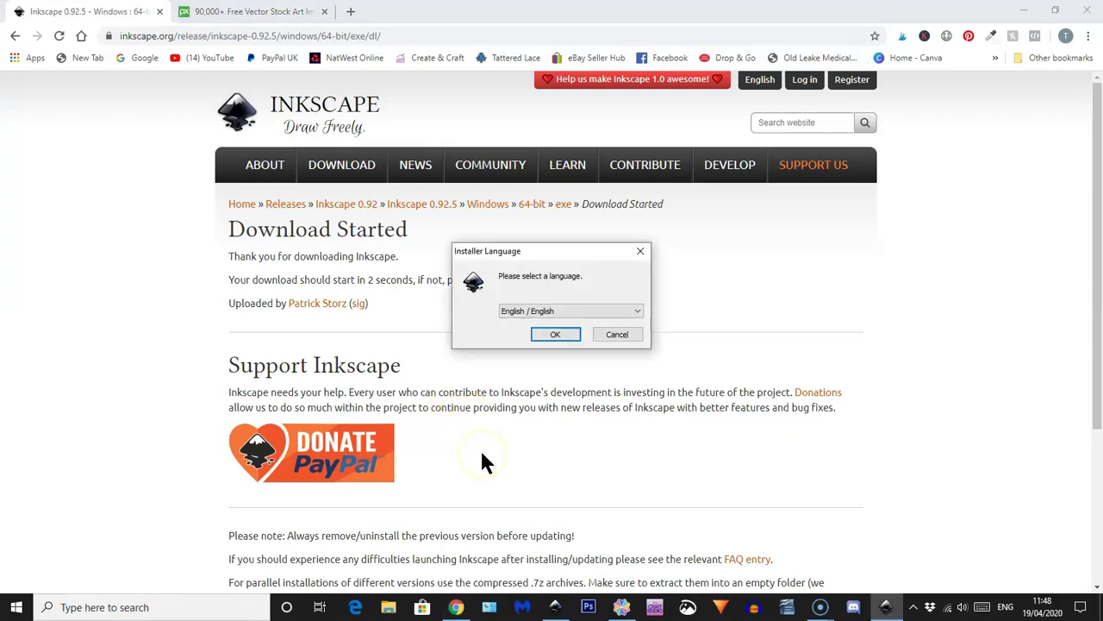
# Install Inkscape 0.92.5 in English, removing 0.92.4 and keeping default components and folder.
pyautogui.click(550, 335)
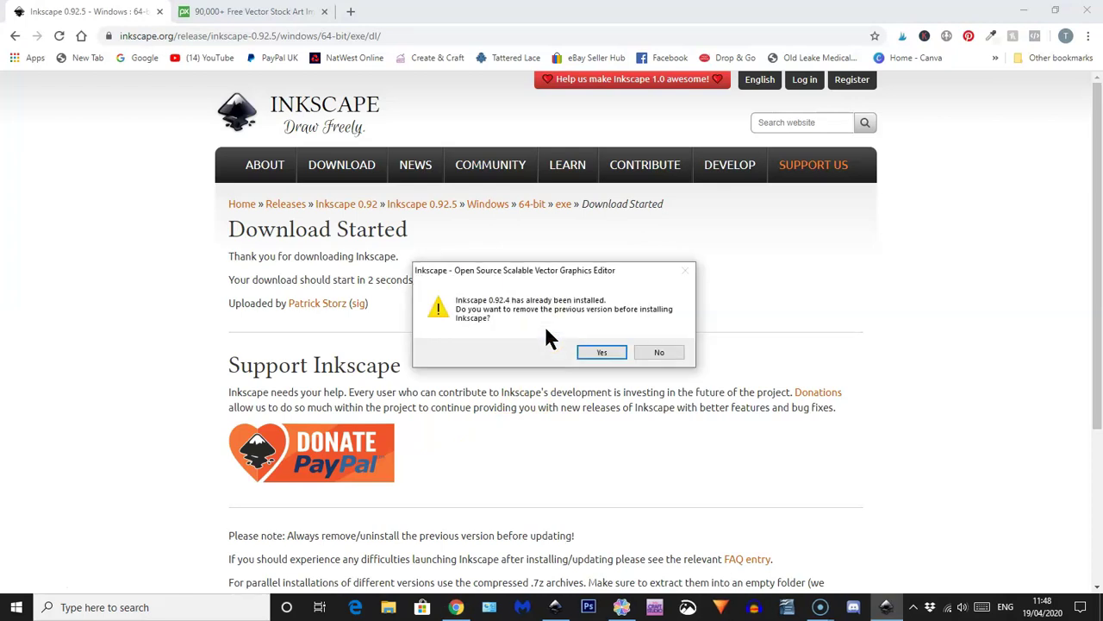
pyautogui.click(599, 353)
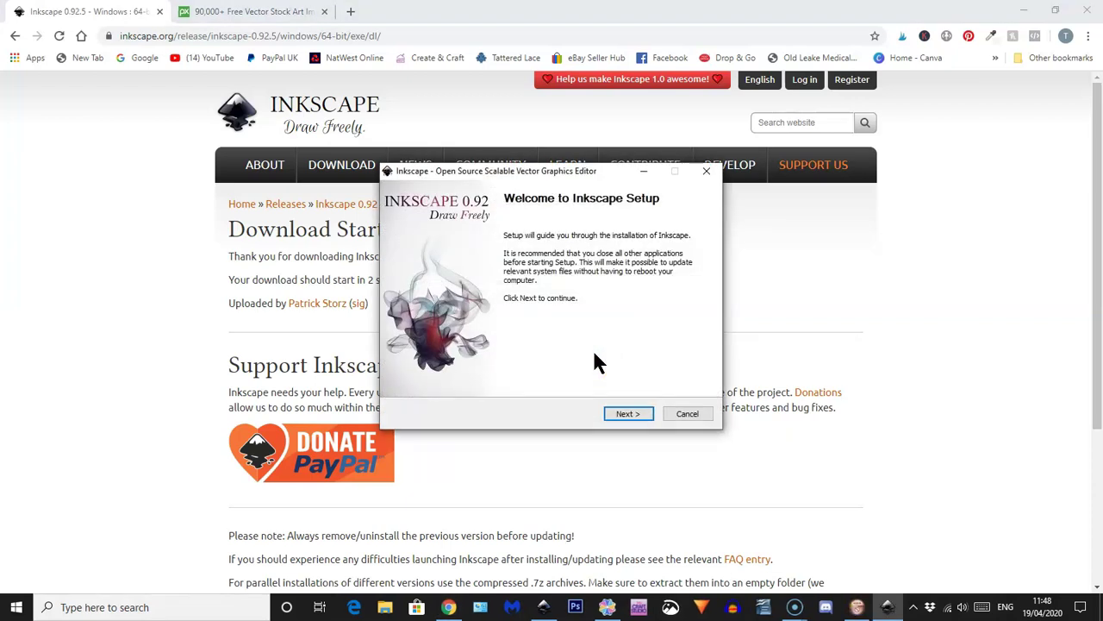
pyautogui.click(623, 414)
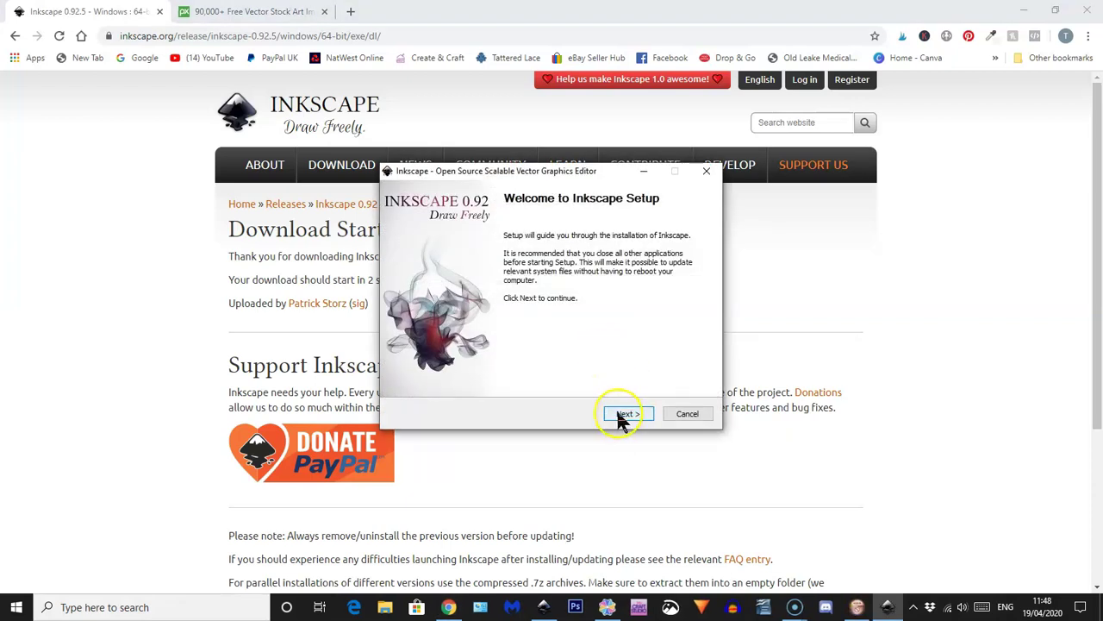
pyautogui.click(623, 416)
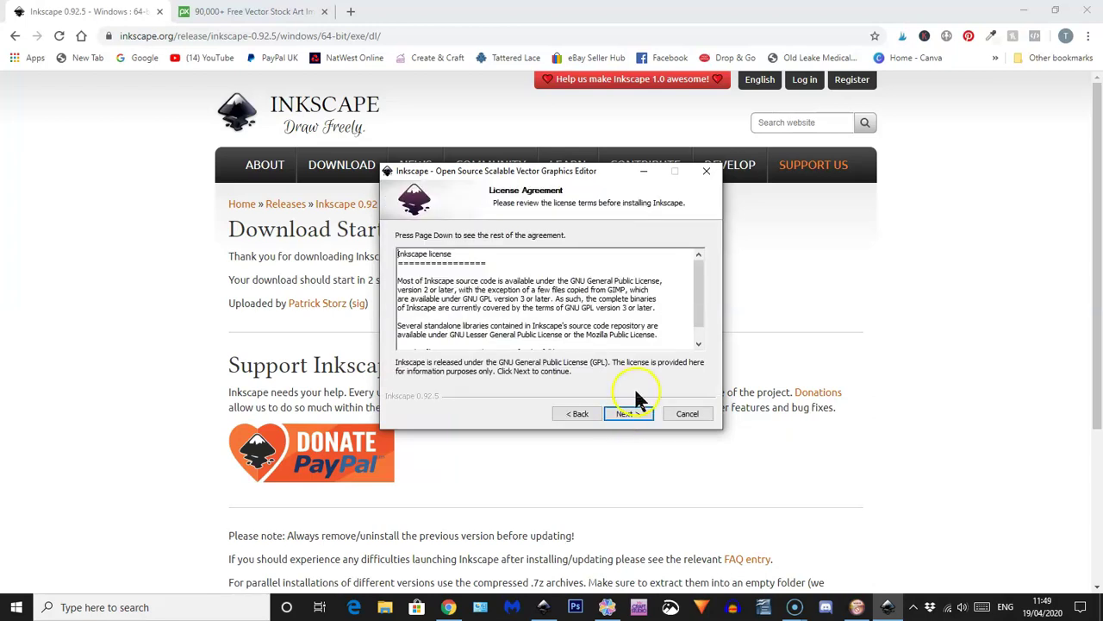
pyautogui.click(622, 418)
pyautogui.click(625, 417)
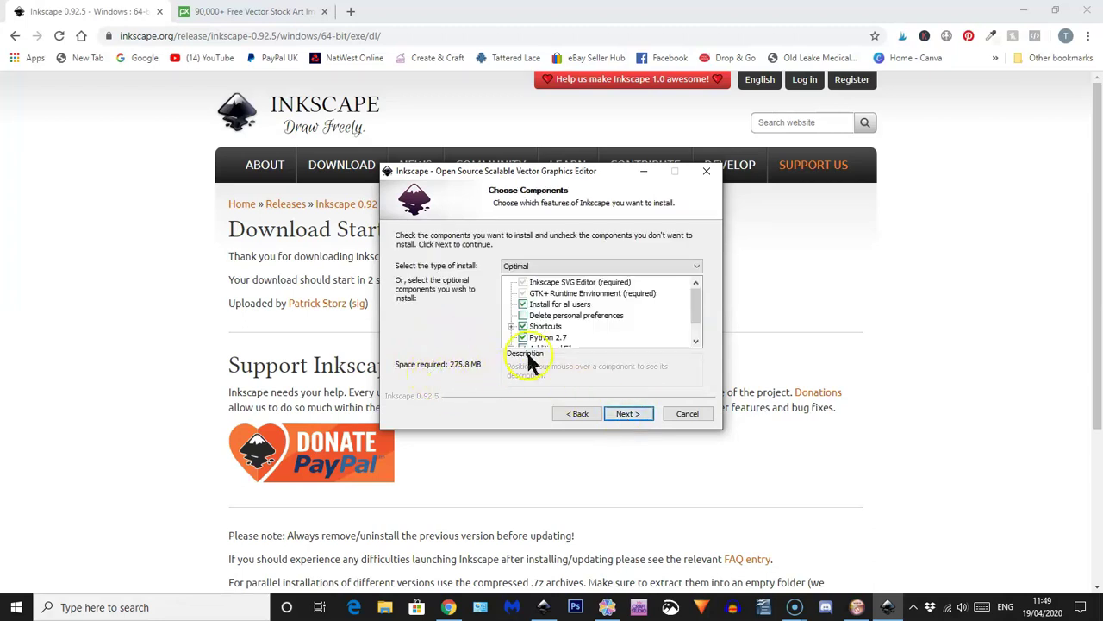
pyautogui.click(630, 415)
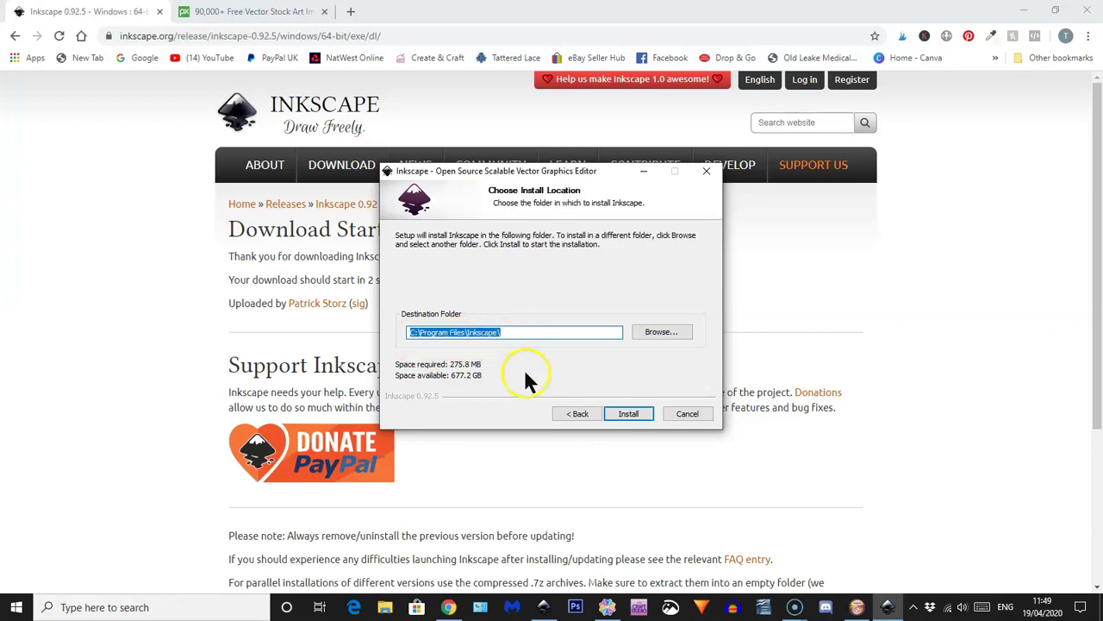
pyautogui.click(625, 414)
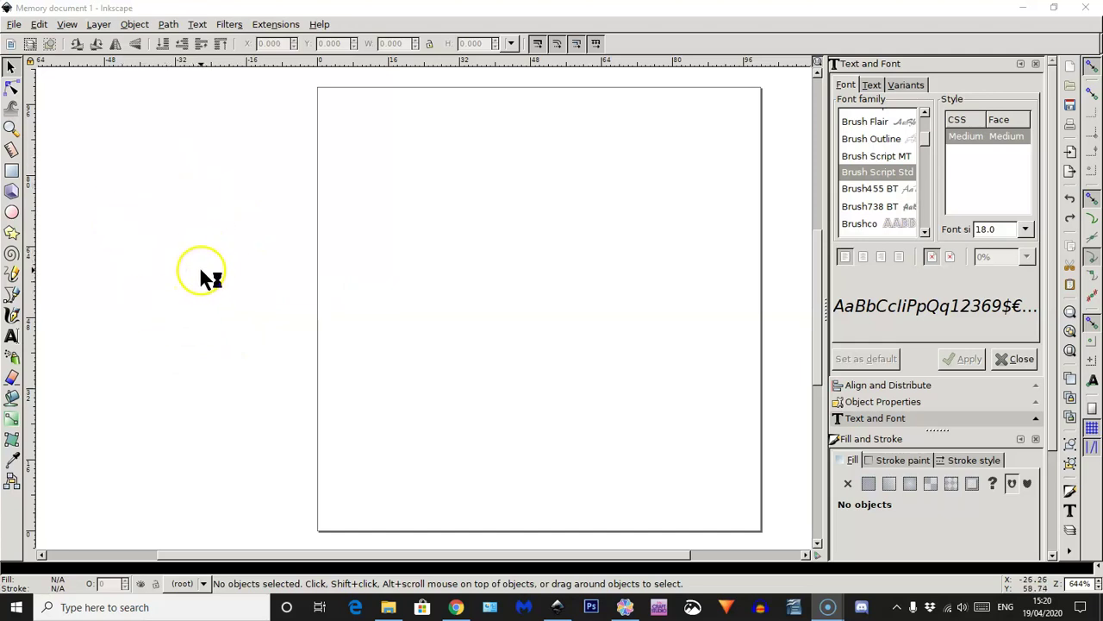
# Dismiss the LocalBridge.exe bad image error and bring the Inkscape window forward.
pyautogui.click(660, 367)
pyautogui.click(559, 609)
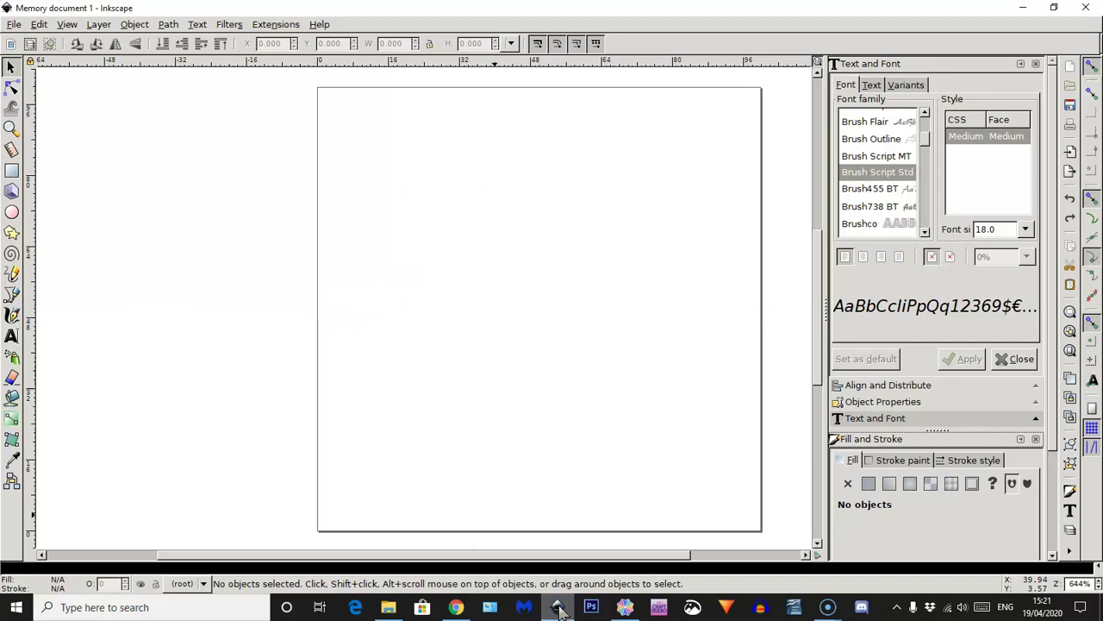
# Minimize Inkscape and return to the Pixabay flower search tab in the browser.
pyautogui.click(1023, 8)
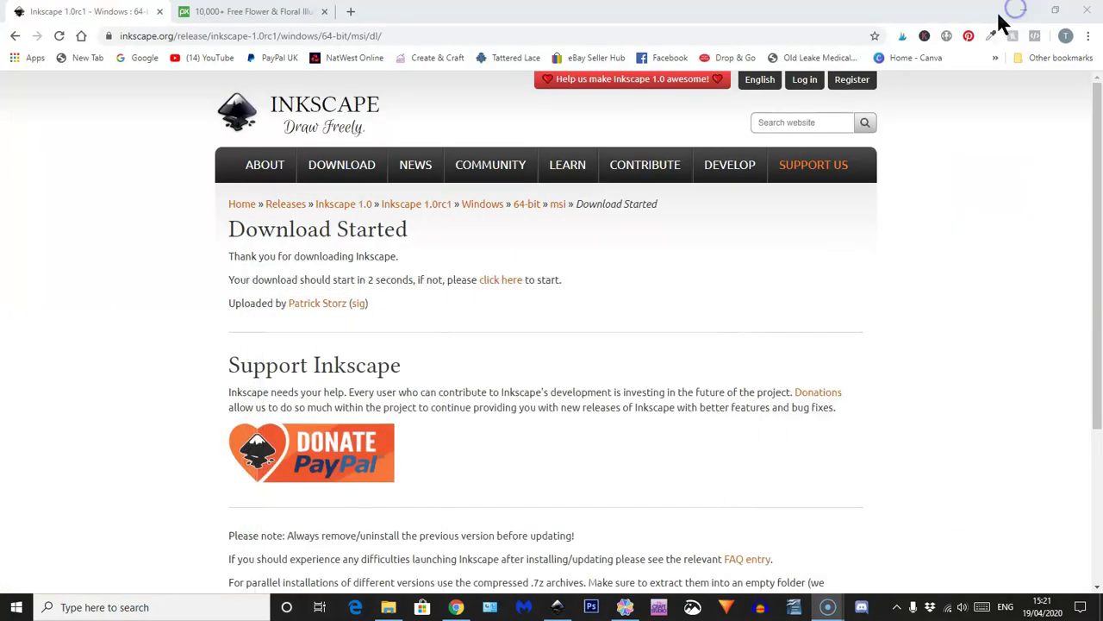
pyautogui.click(216, 12)
pyautogui.scroll(6, 466, 344)
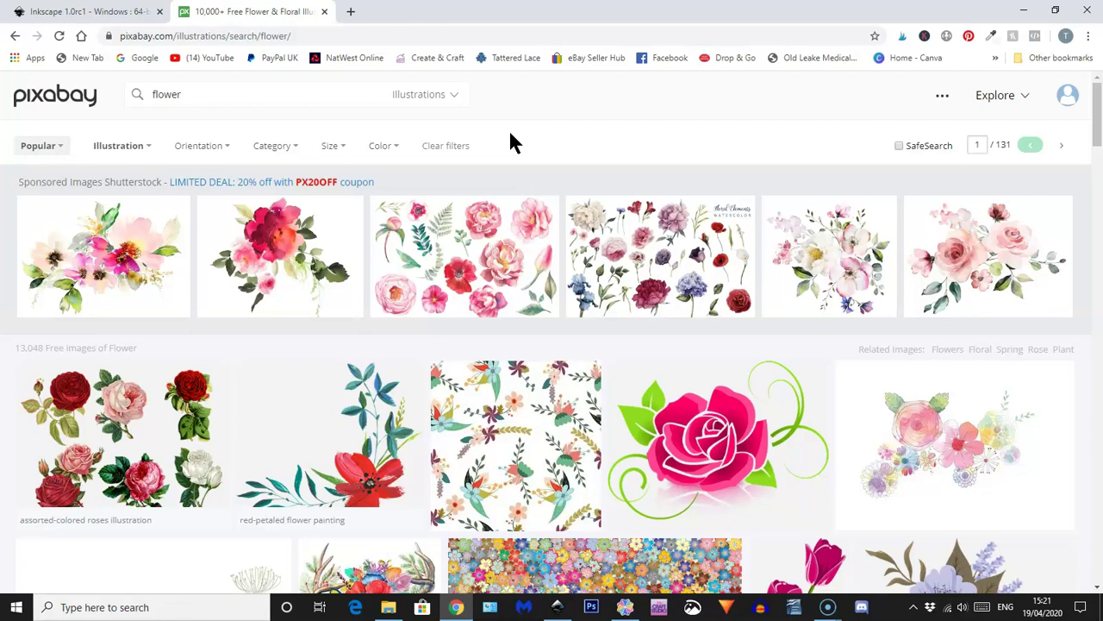
pyautogui.scroll(-1, 383, 441)
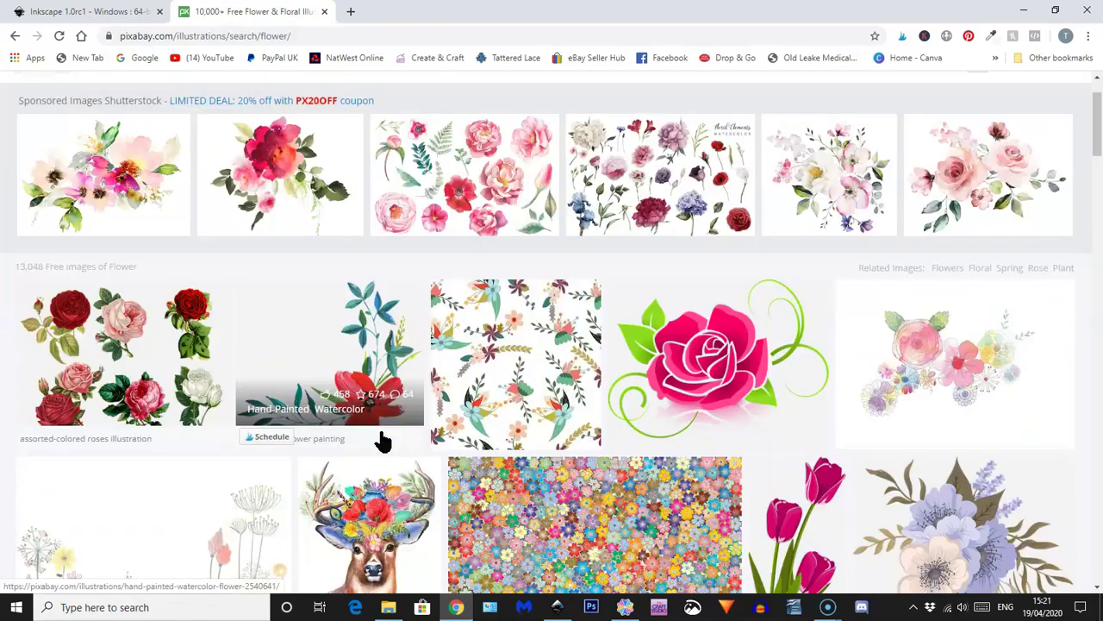
pyautogui.scroll(-1, 383, 441)
pyautogui.scroll(2, 302, 108)
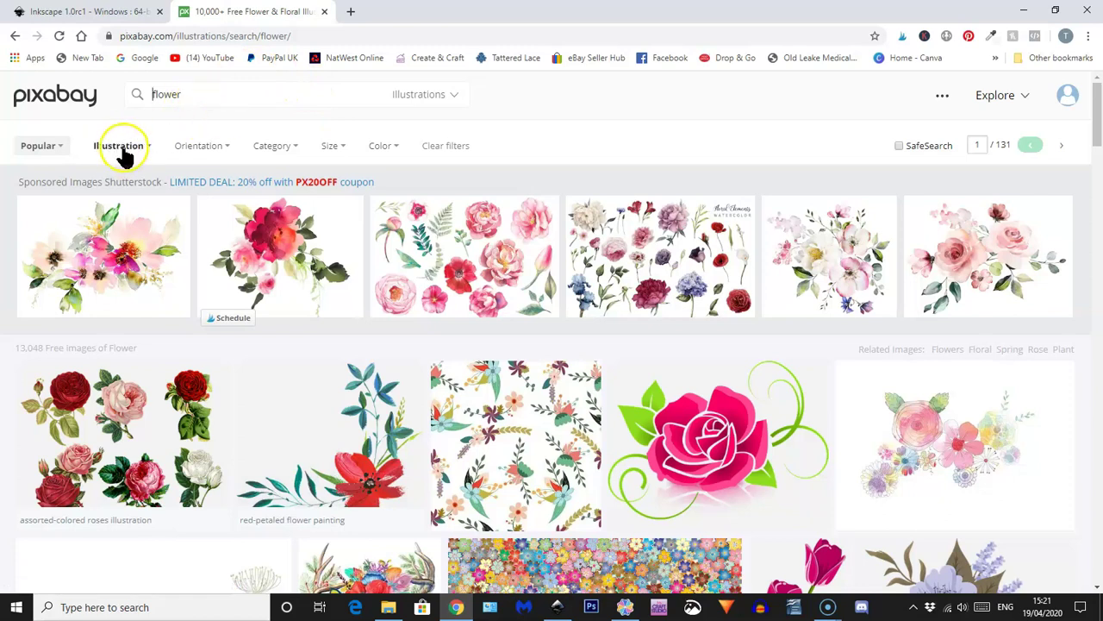
# Check the Illustrations media type list unchanged, then scroll down to the red rose illustration.
pyautogui.click(438, 96)
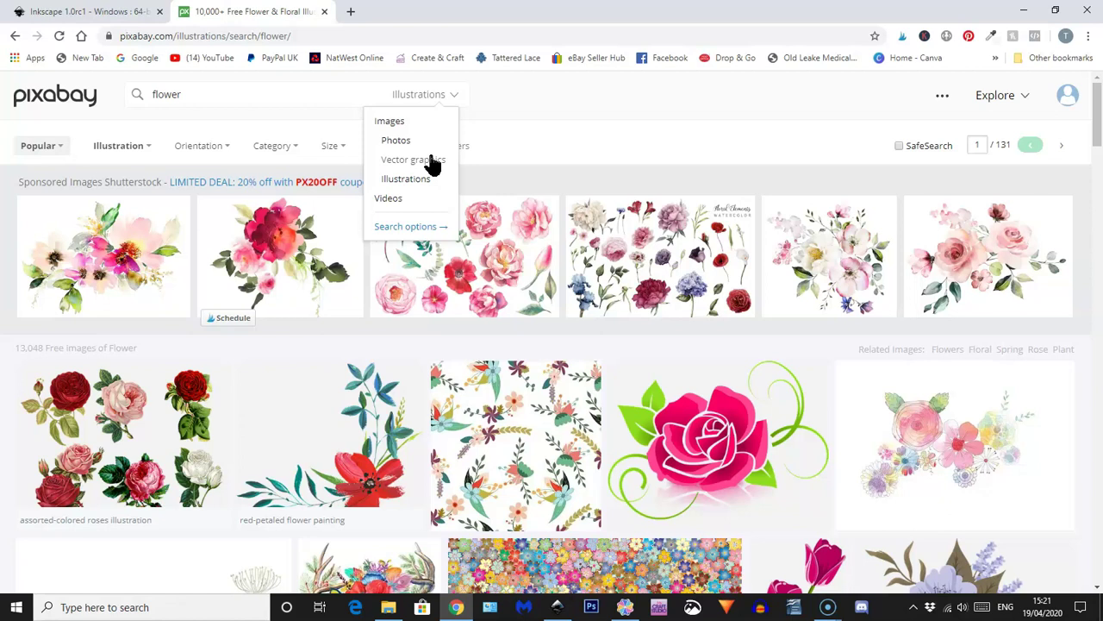
pyautogui.click(428, 97)
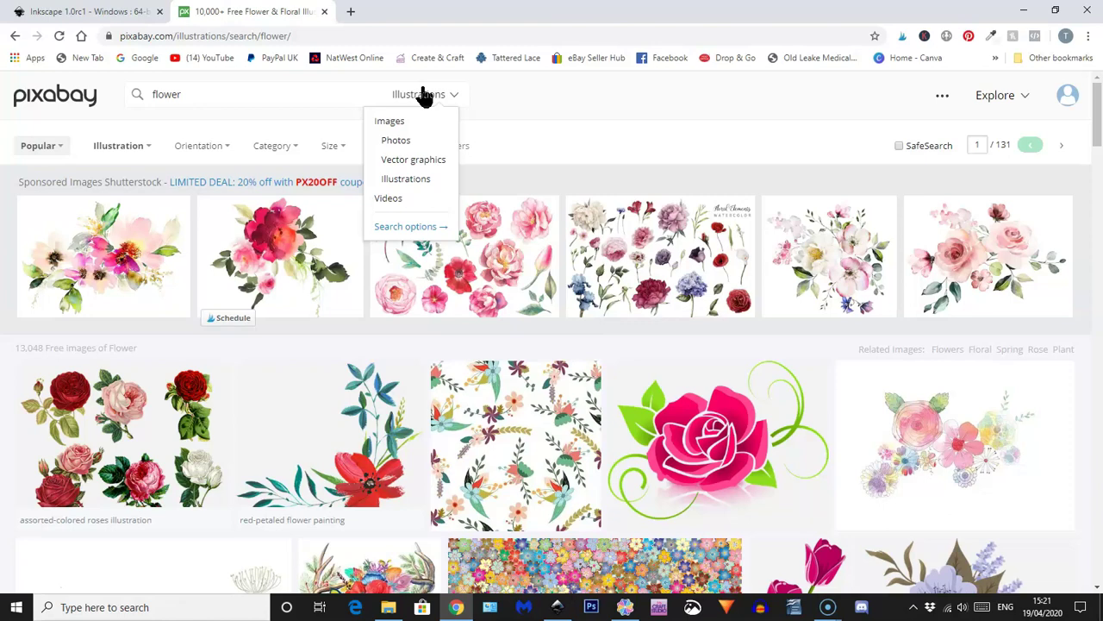
pyautogui.click(428, 95)
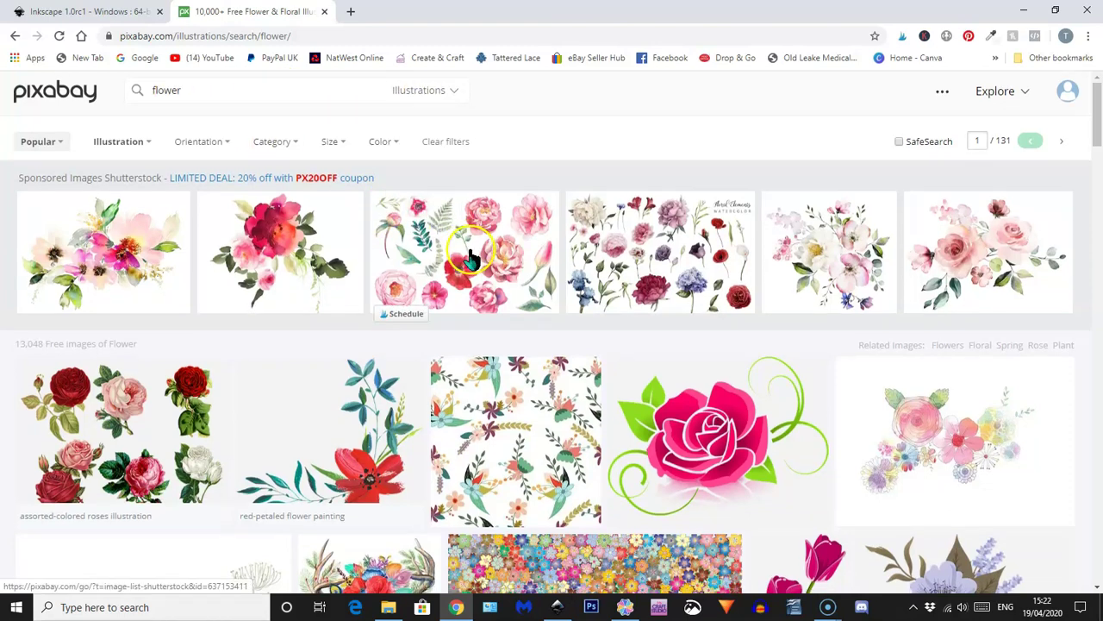
pyautogui.scroll(-5, 474, 258)
pyautogui.scroll(-3, 470, 259)
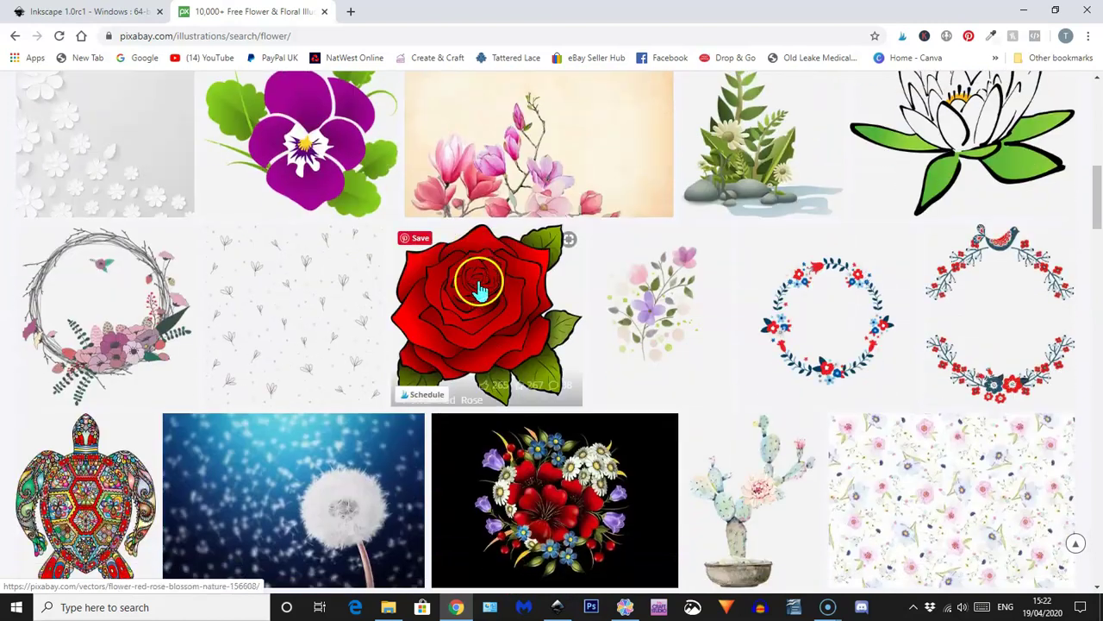
# Open the red rose vector page and download its 1280×1219 PNG.
pyautogui.click(480, 291)
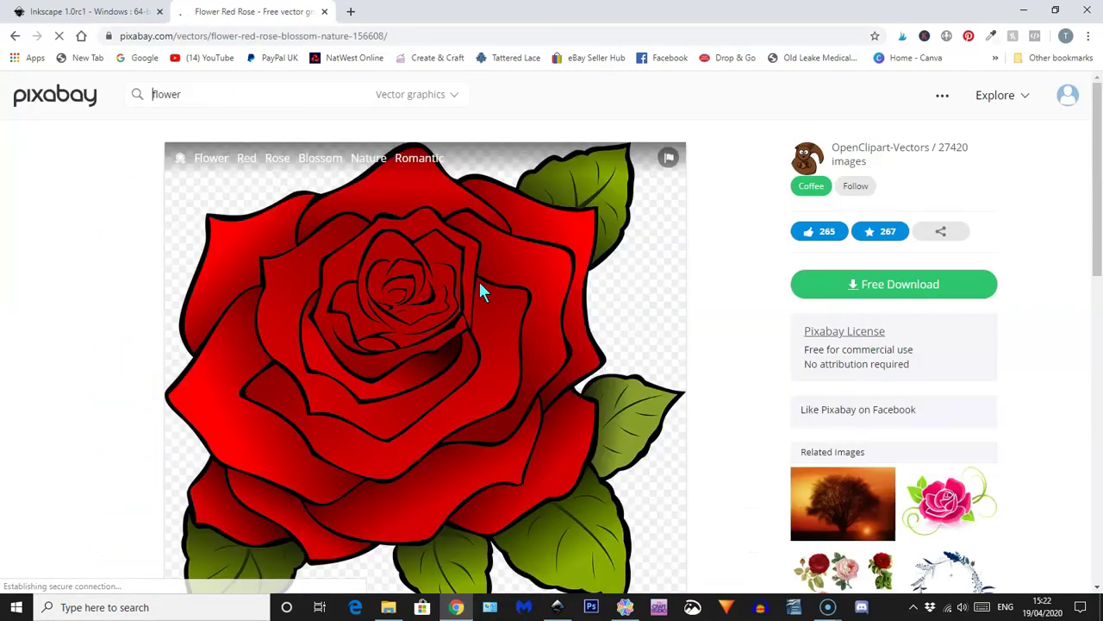
pyautogui.scroll(-2, 480, 285)
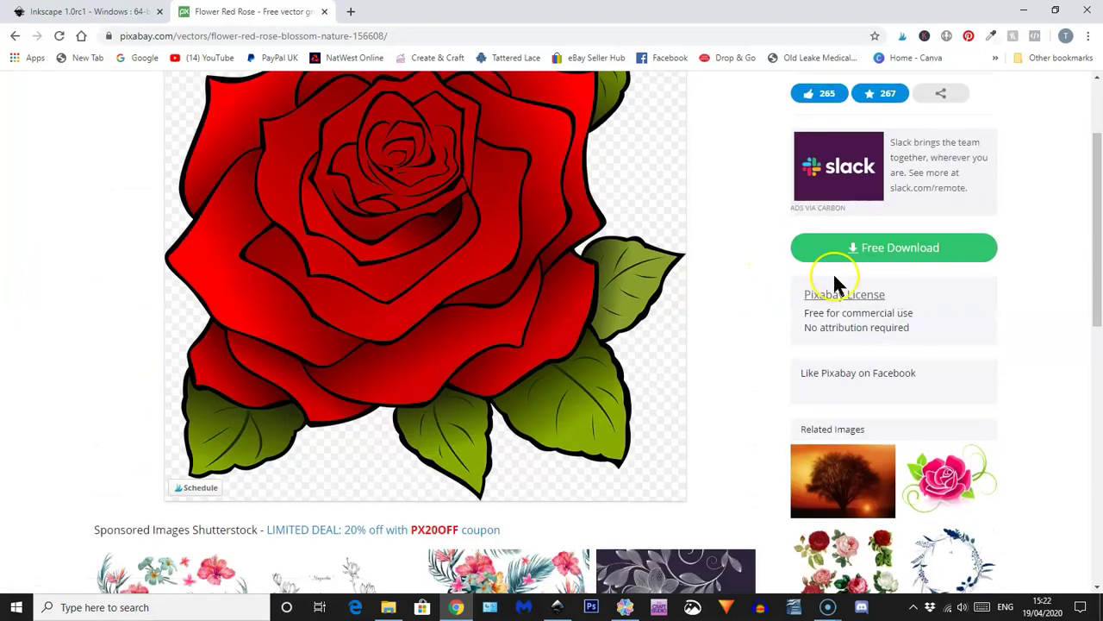
pyautogui.click(873, 248)
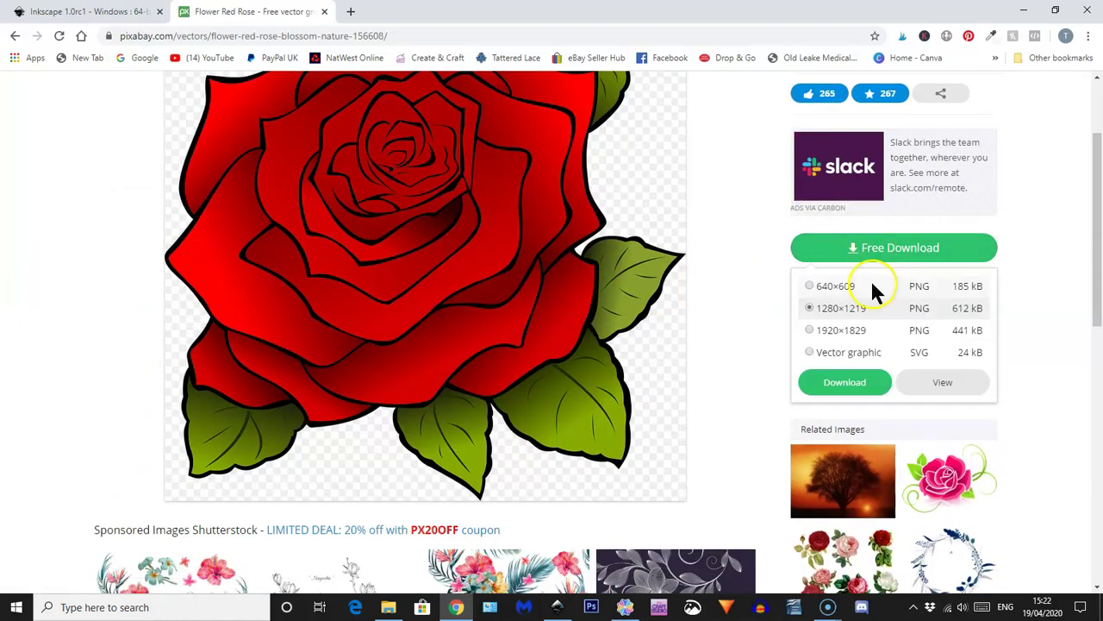
pyautogui.click(859, 355)
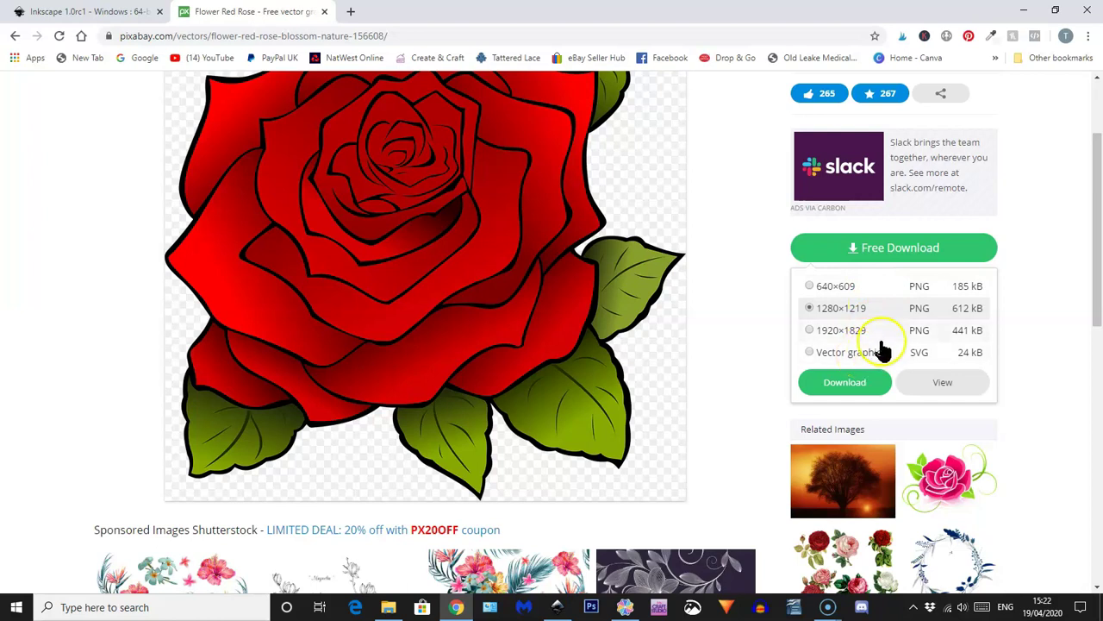
pyautogui.click(844, 310)
pyautogui.click(843, 385)
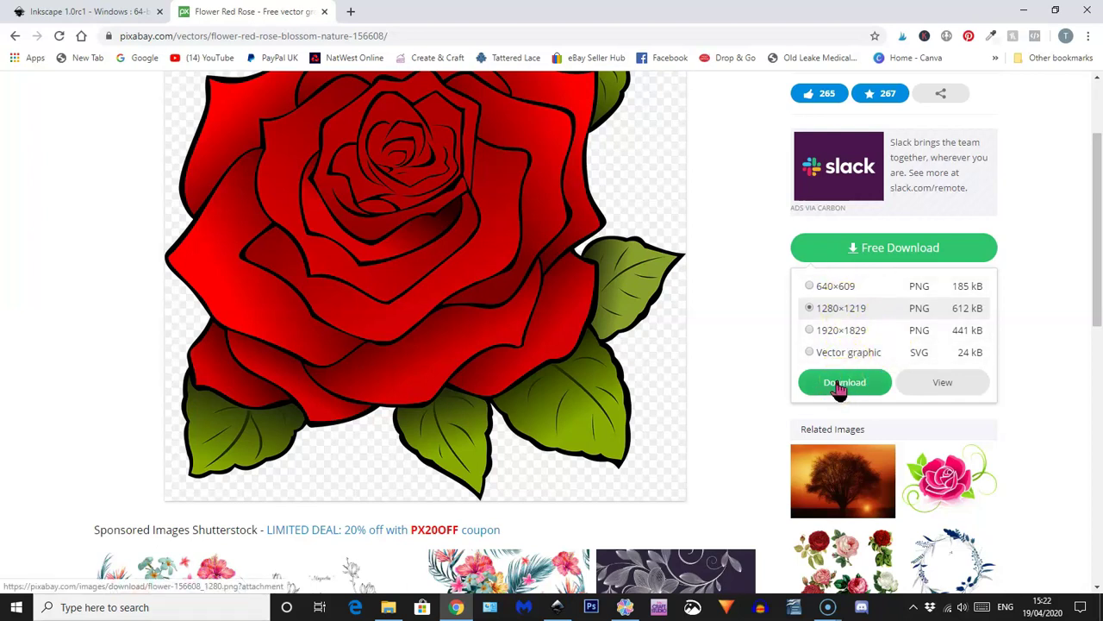
pyautogui.click(845, 387)
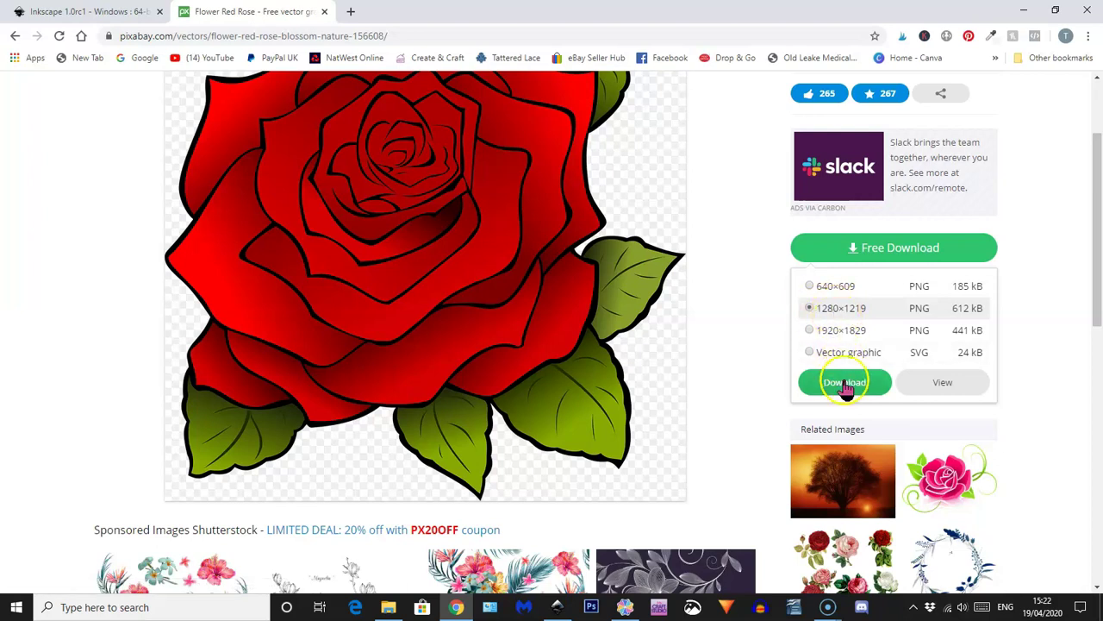
pyautogui.click(845, 386)
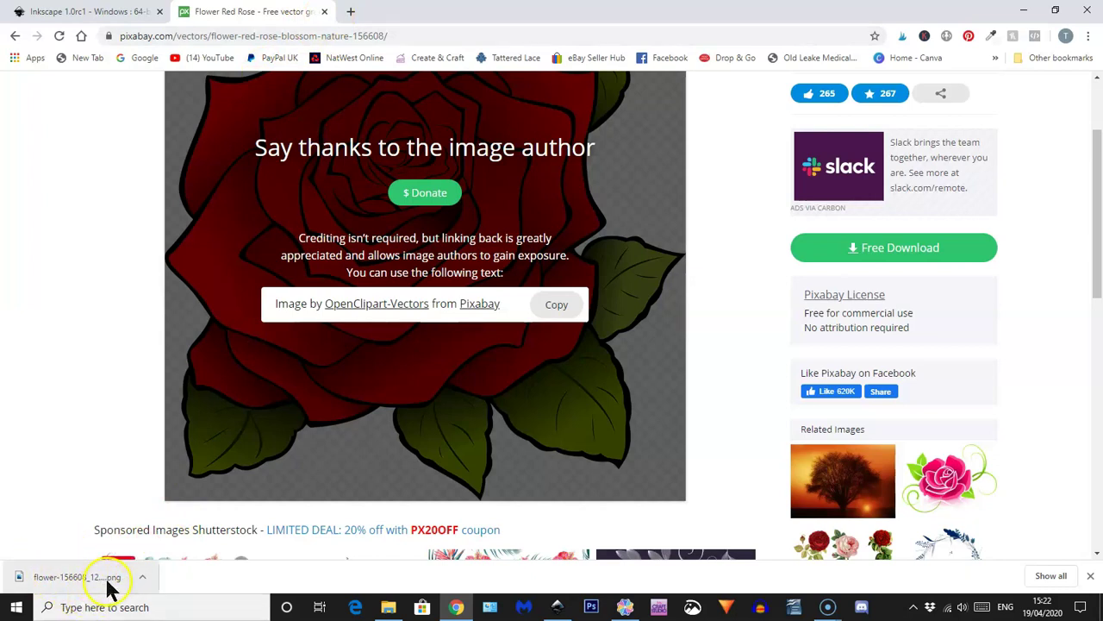
# Back in Inkscape, start File > Import and select flower-156608_1280 in Downloads.
pyautogui.click(626, 607)
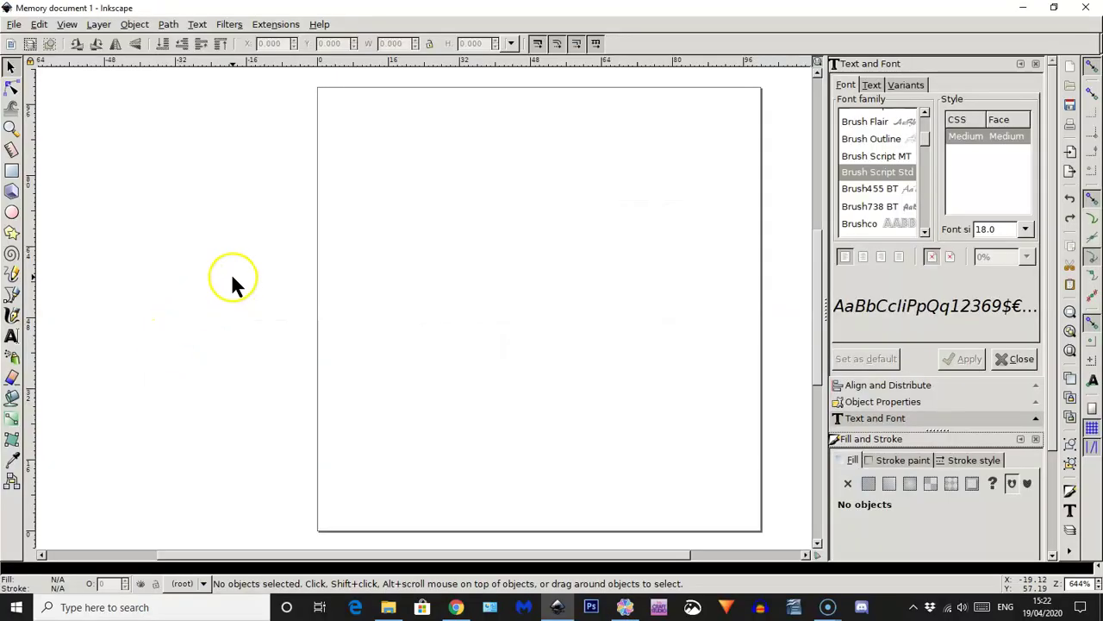
pyautogui.click(14, 24)
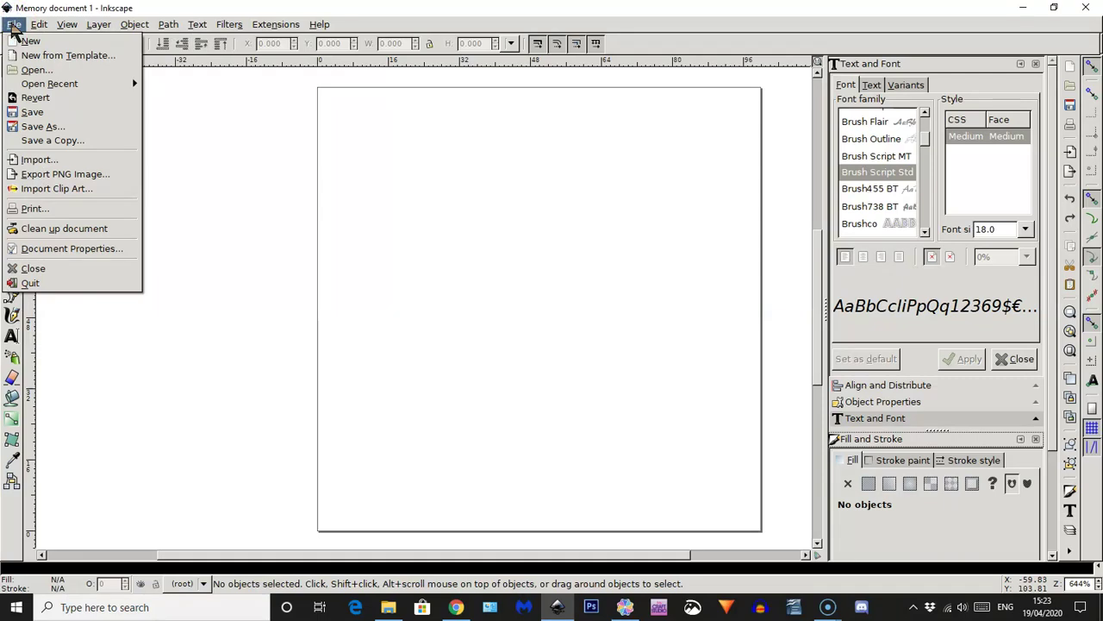
pyautogui.click(41, 163)
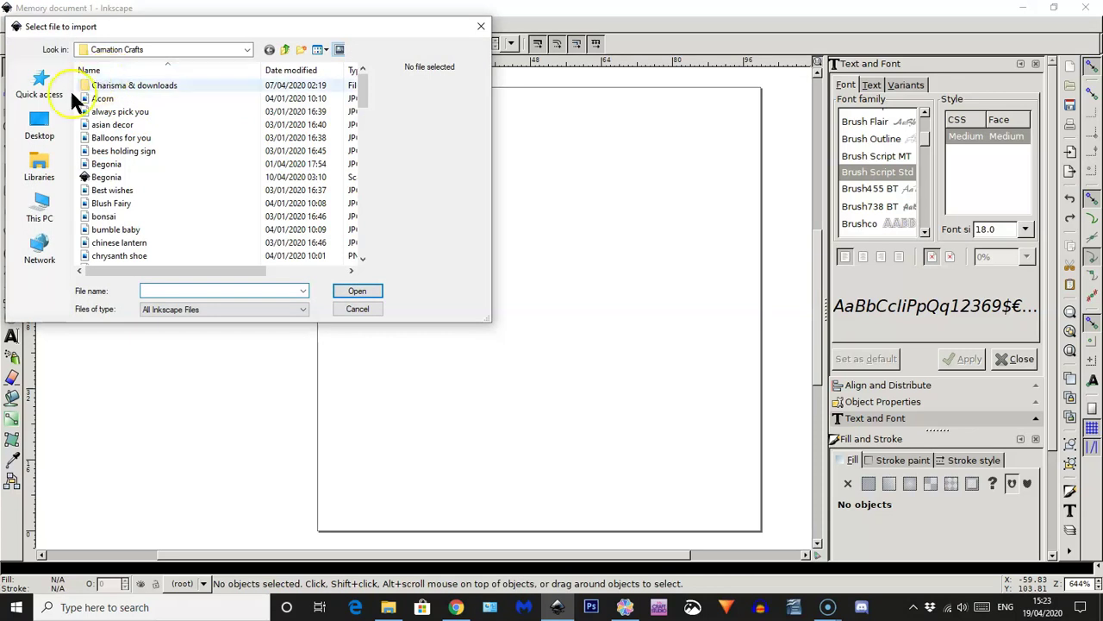
pyautogui.click(39, 207)
pyautogui.doubleClick(155, 200)
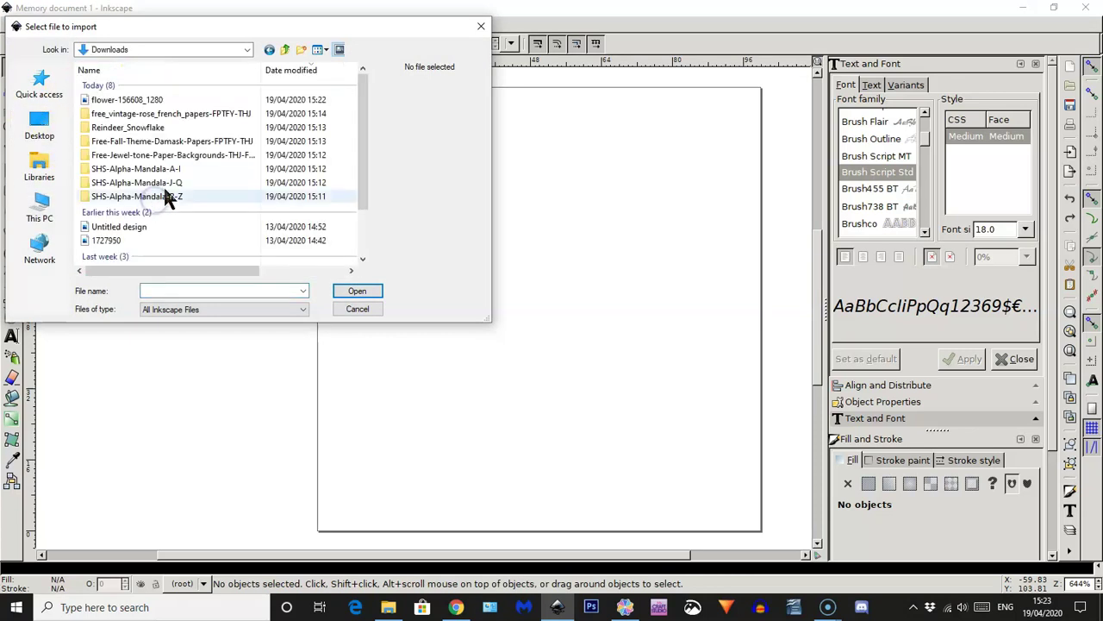
pyautogui.scroll(-1, 184, 144)
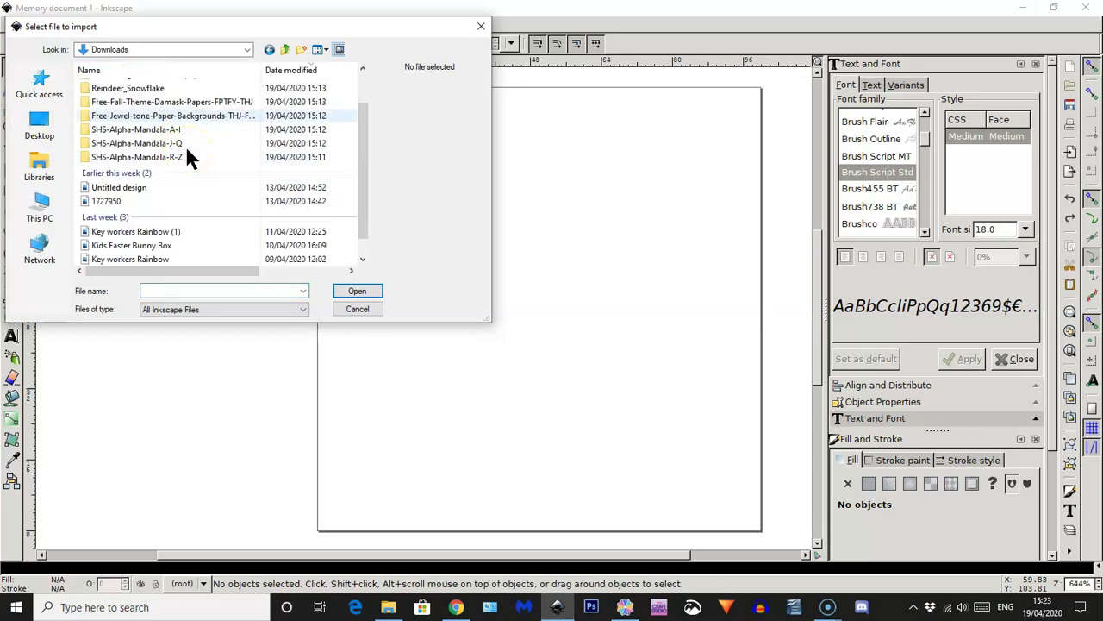
pyautogui.scroll(1, 185, 143)
pyautogui.click(129, 102)
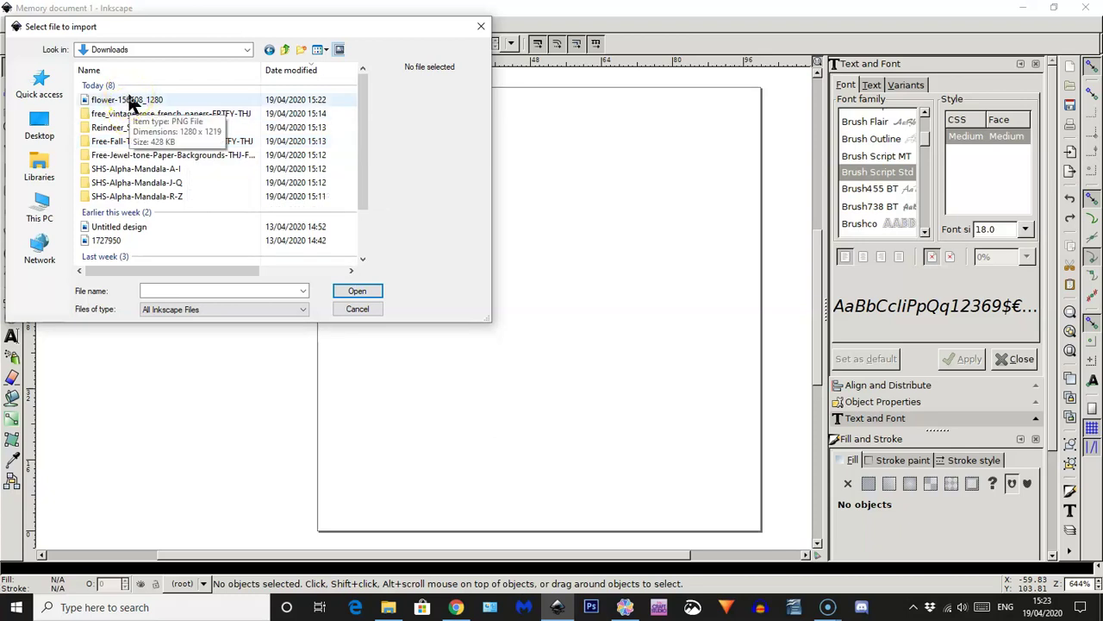
# Import flower-156608_1280 as an embedded image and lock its width/height ratio.
pyautogui.doubleClick(129, 102)
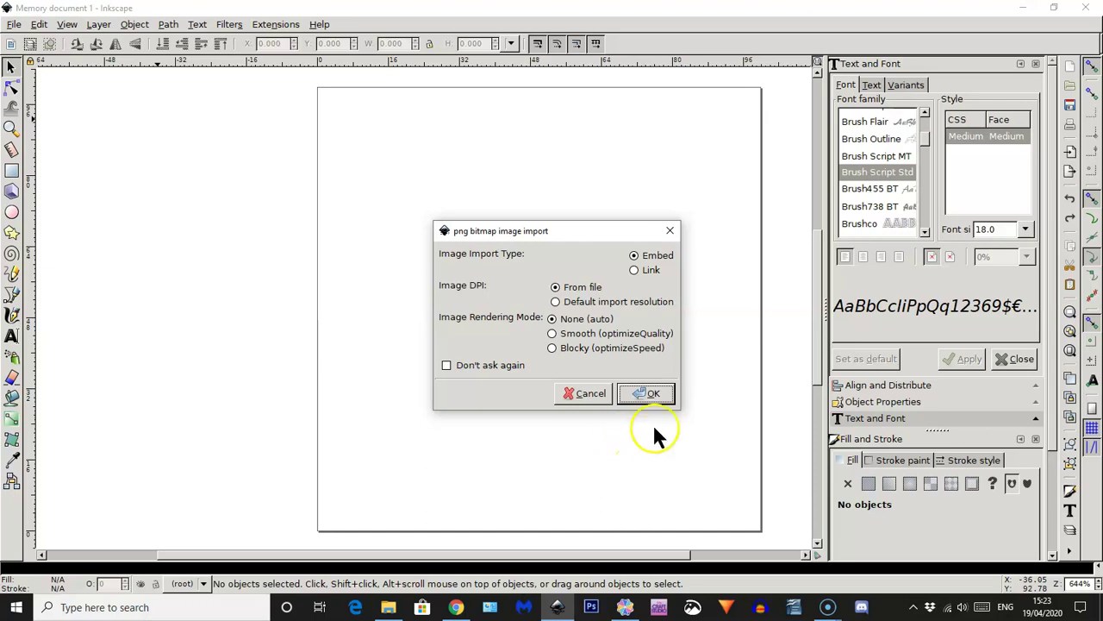
pyautogui.click(653, 394)
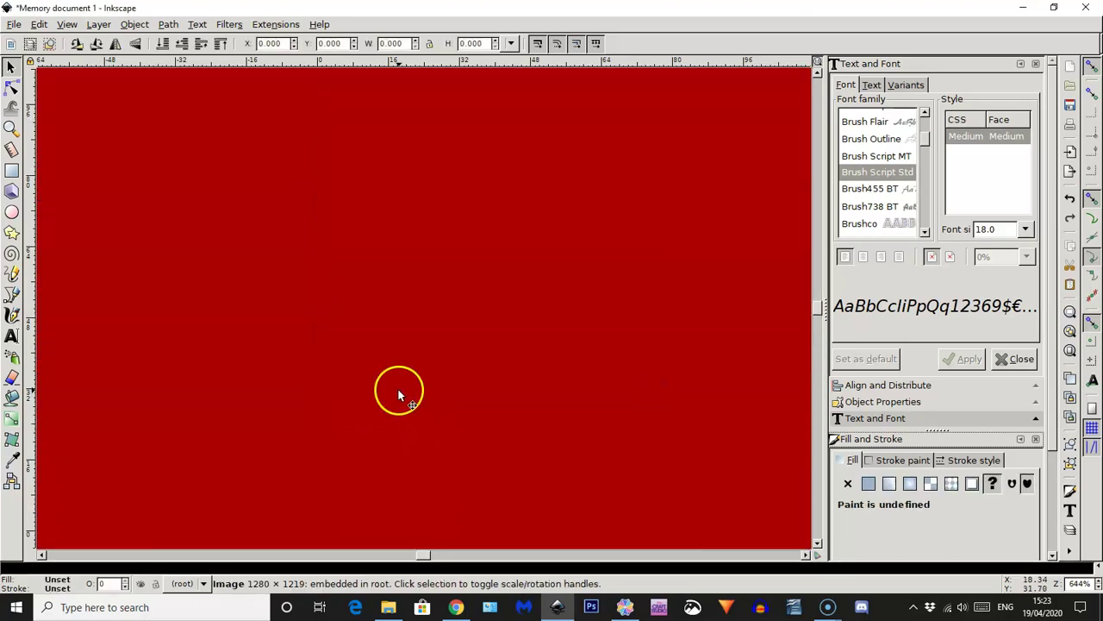
pyautogui.click(429, 44)
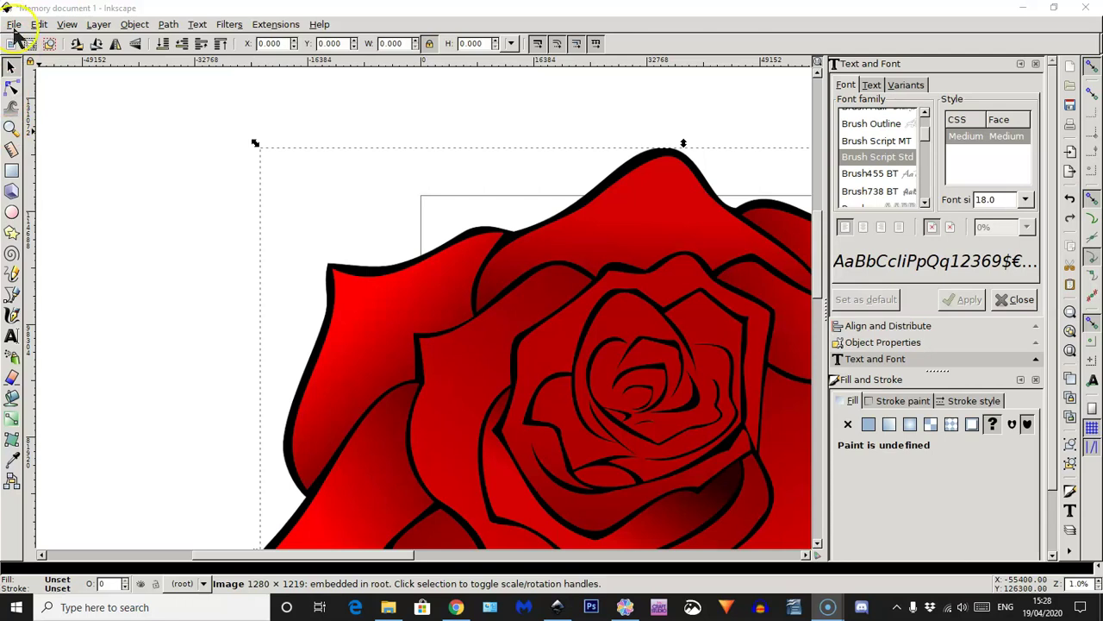
# With W/H locked, shrink the rose picture and move it until it fits inside the page.
pyautogui.click(11, 128)
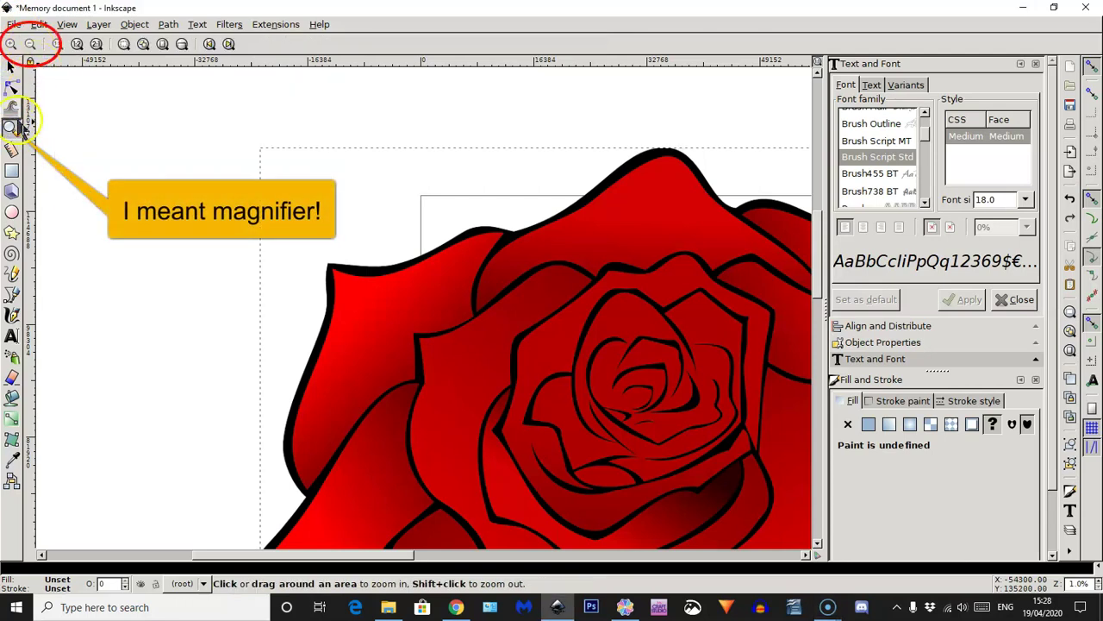
pyautogui.click(11, 69)
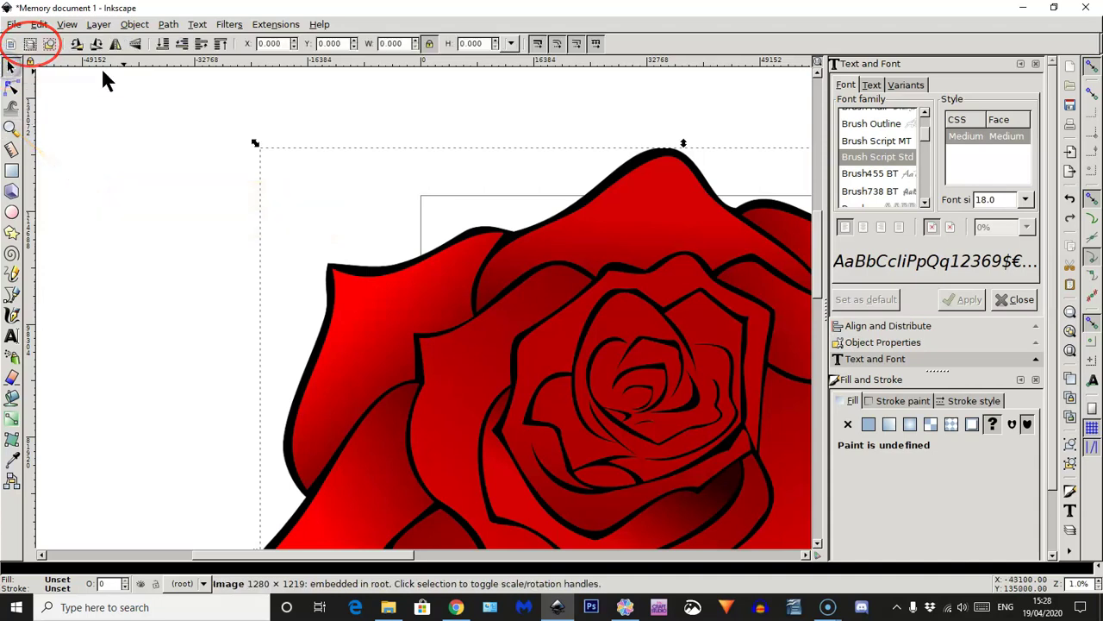
pyautogui.click(429, 45)
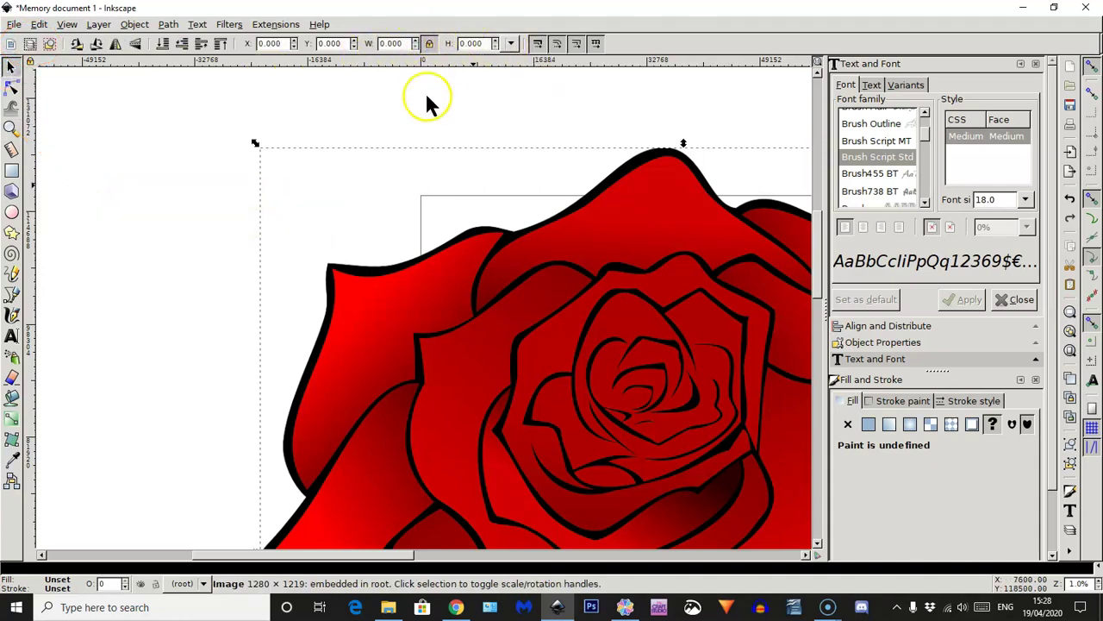
pyautogui.moveTo(256, 144); pyautogui.dragTo(510, 316)
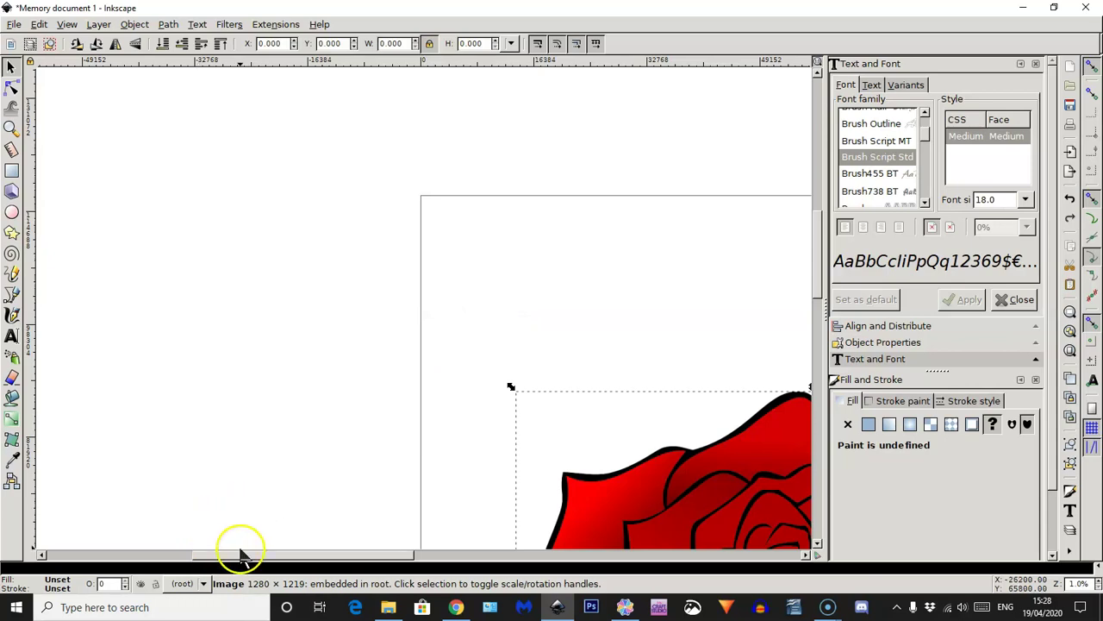
pyautogui.moveTo(239, 556); pyautogui.dragTo(336, 570)
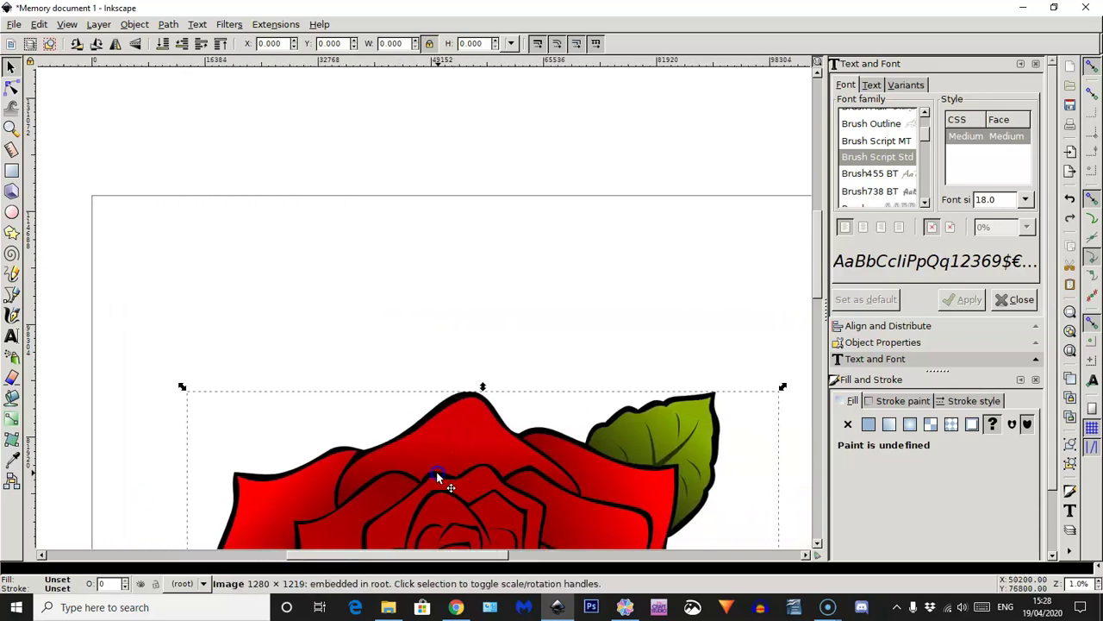
pyautogui.moveTo(436, 472); pyautogui.dragTo(404, 185)
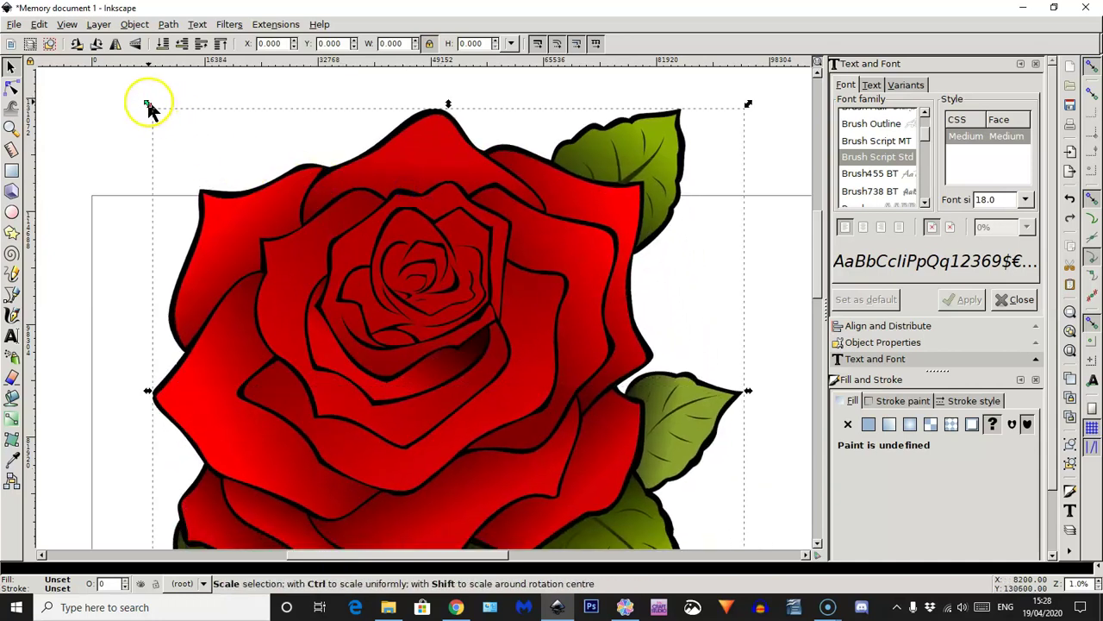
pyautogui.moveTo(149, 105); pyautogui.dragTo(402, 267)
pyautogui.moveTo(594, 447); pyautogui.dragTo(455, 290)
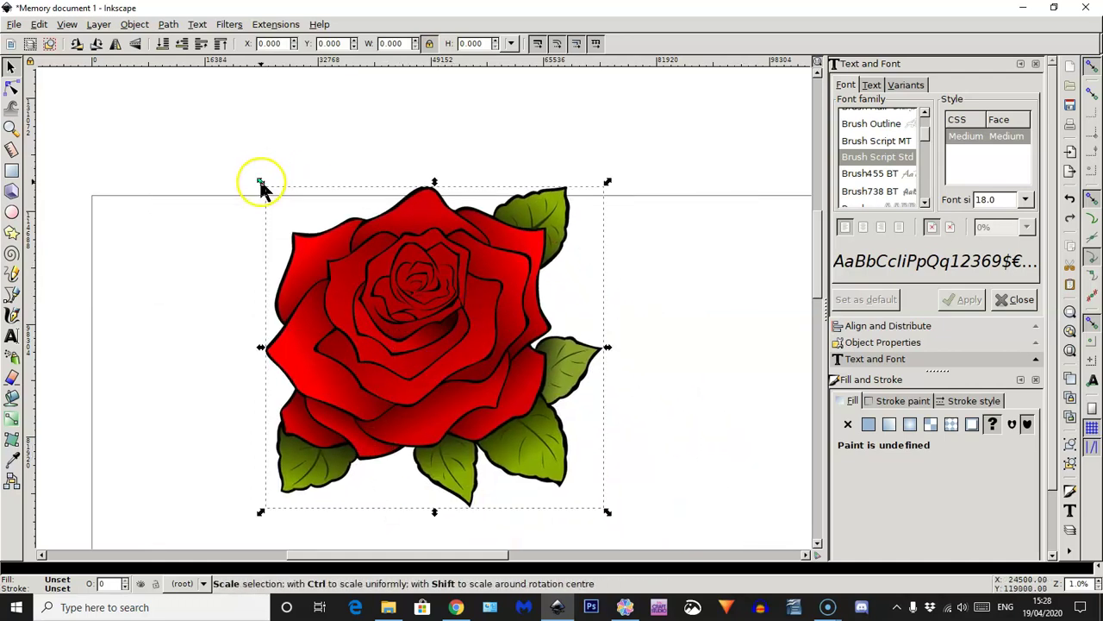
pyautogui.moveTo(261, 182); pyautogui.dragTo(365, 253)
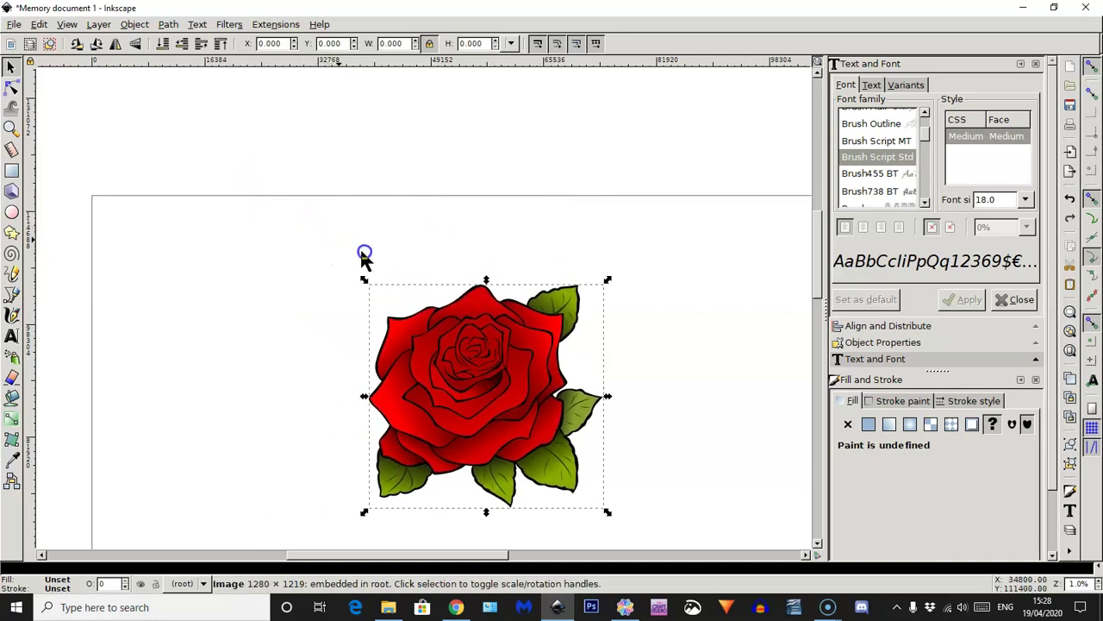
# In File > Document Properties, set a custom page width of 12 and height of 12.
pyautogui.click(14, 26)
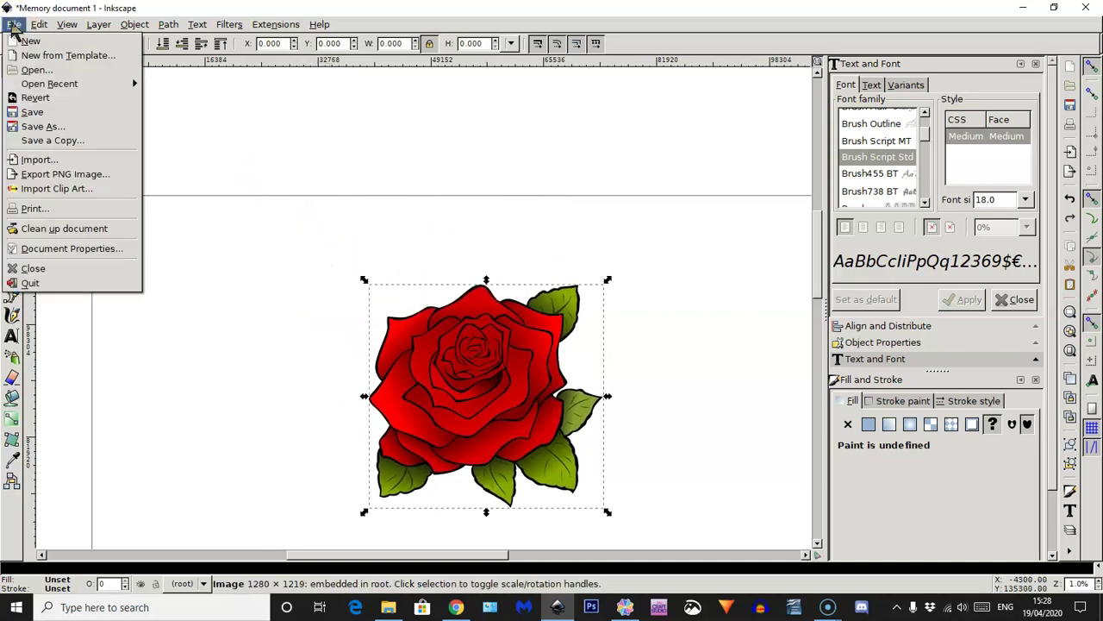
pyautogui.click(103, 250)
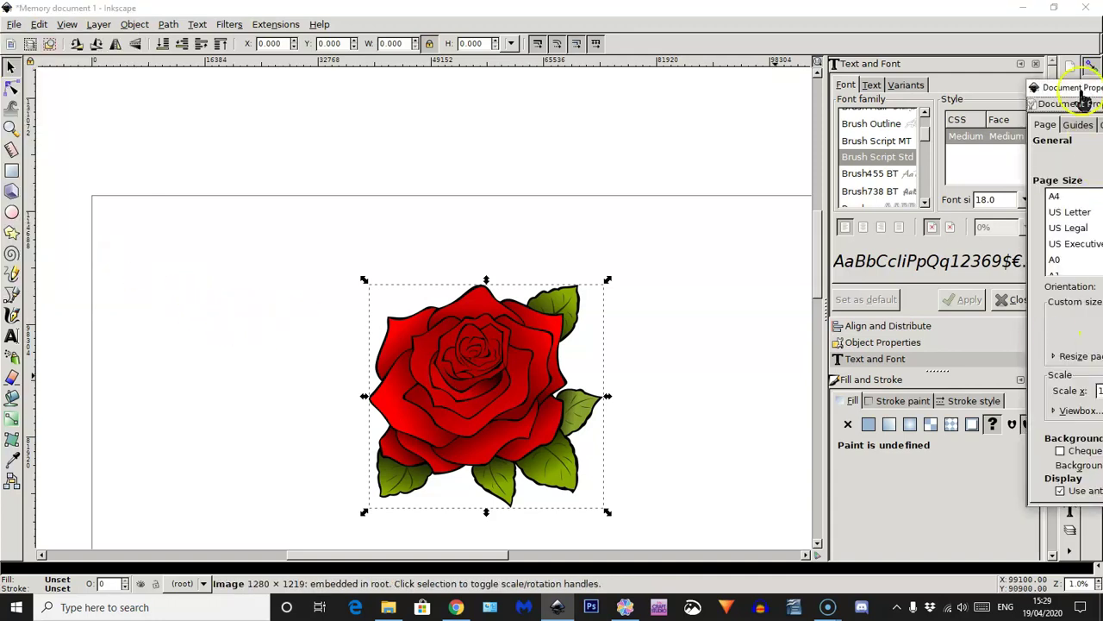
pyautogui.moveTo(1075, 89); pyautogui.dragTo(721, 83)
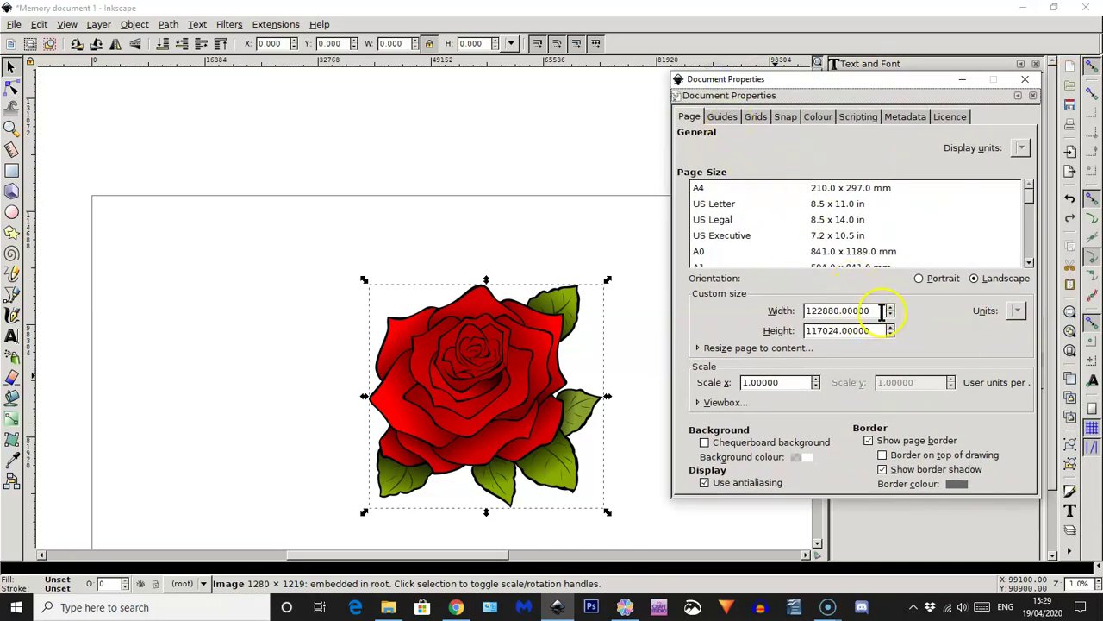
pyautogui.moveTo(875, 311); pyautogui.dragTo(789, 306)
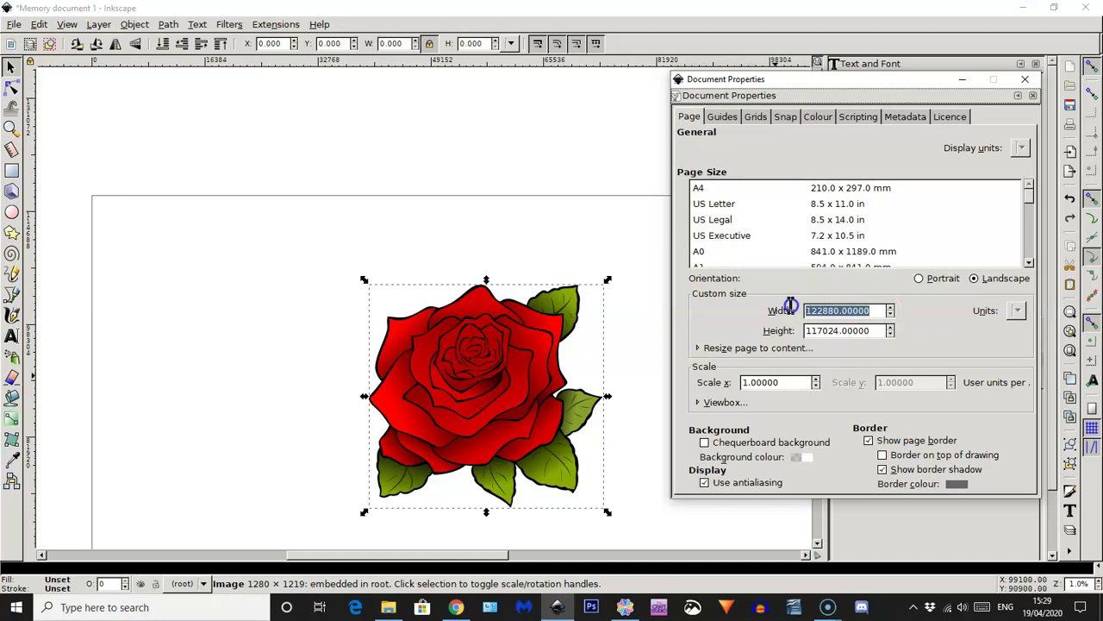
pyautogui.write('12')
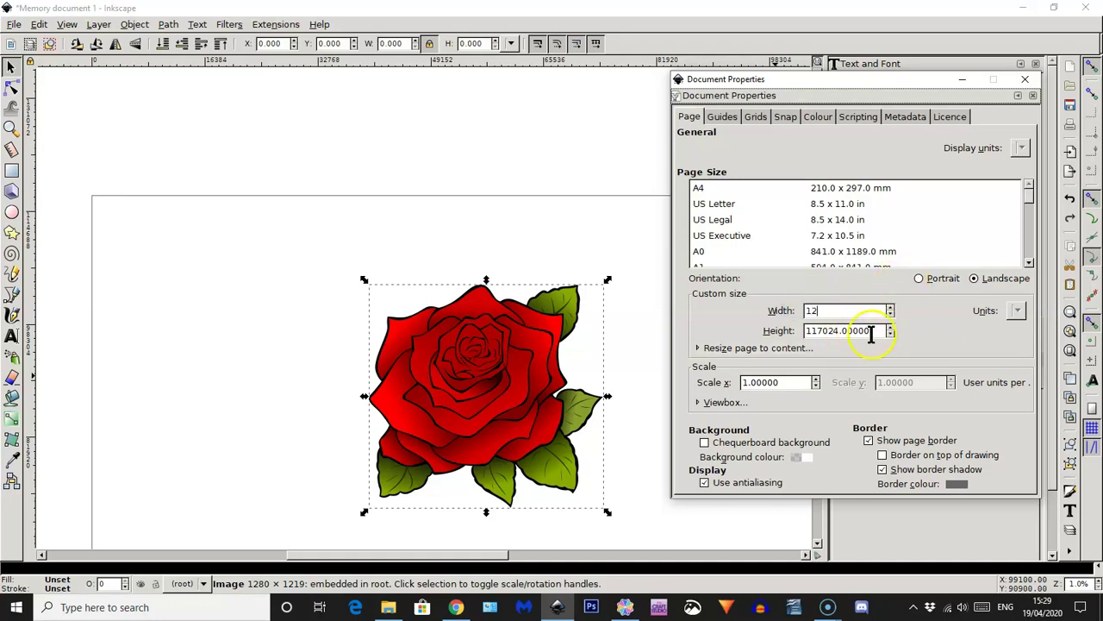
pyautogui.tripleClick(827, 330)
pyautogui.write('12')
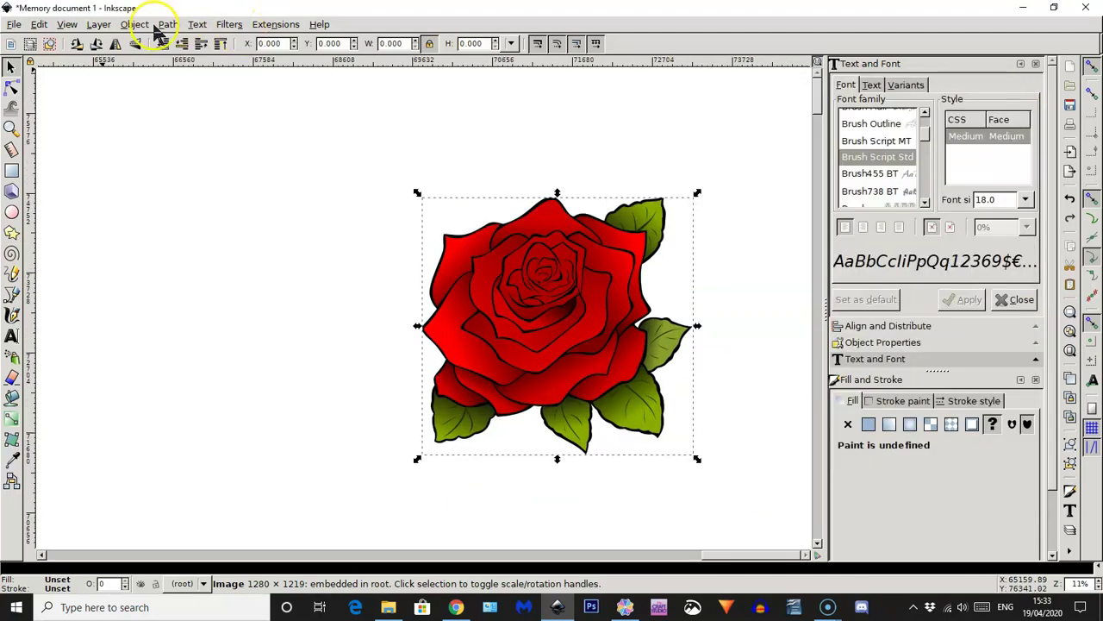
# Open Trace Bitmap and switch the trace to multiple Grays scans, updating the preview.
pyautogui.click(168, 24)
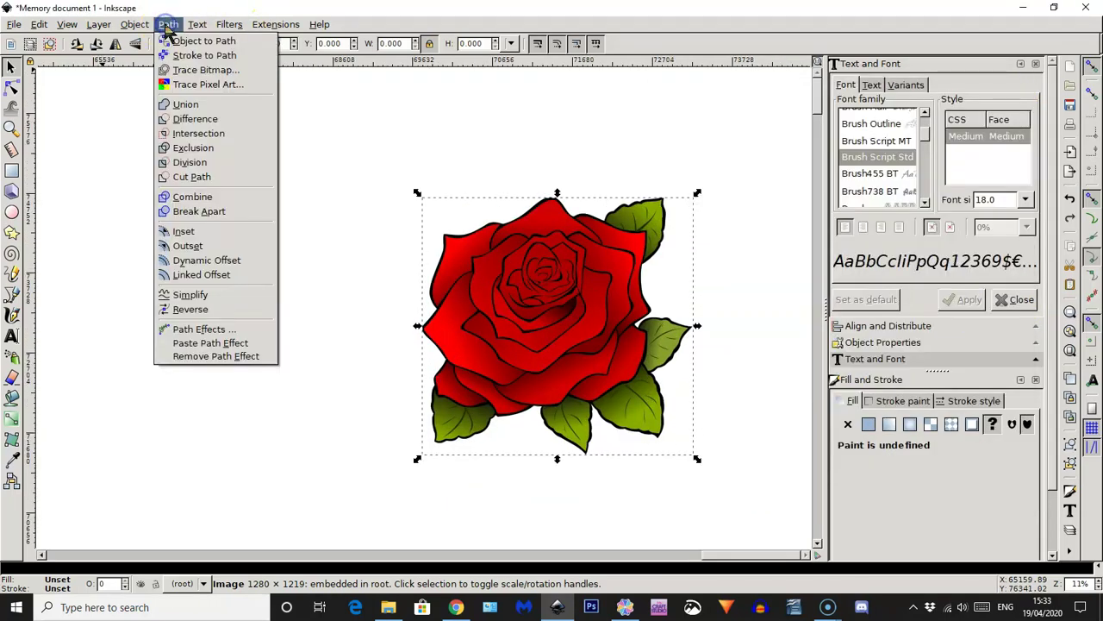
pyautogui.click(192, 70)
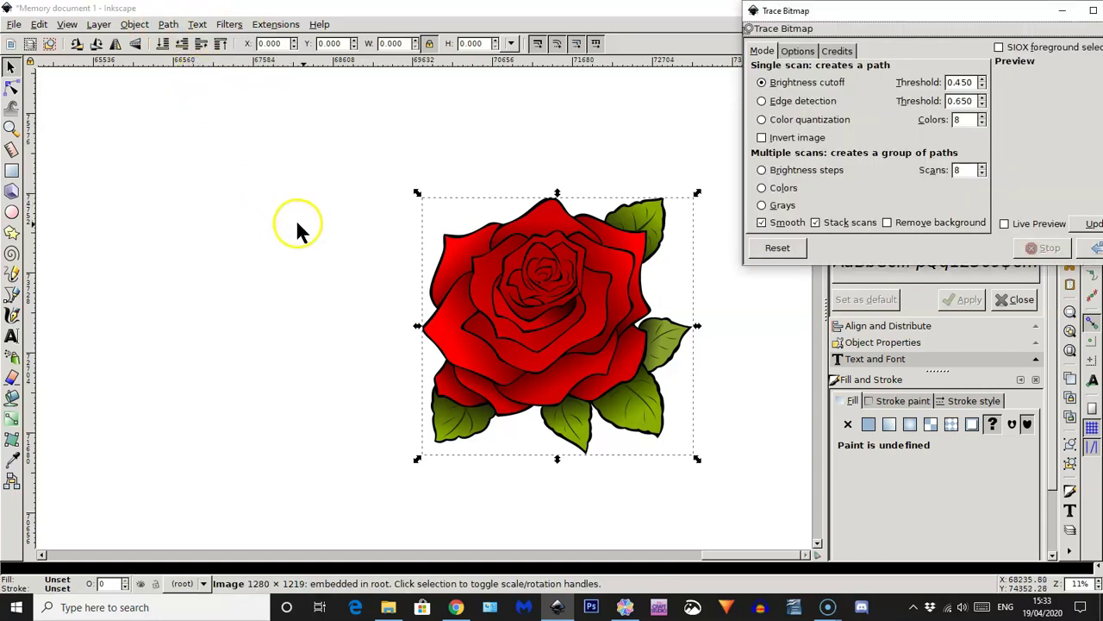
pyautogui.moveTo(955, 18); pyautogui.dragTo(898, 17)
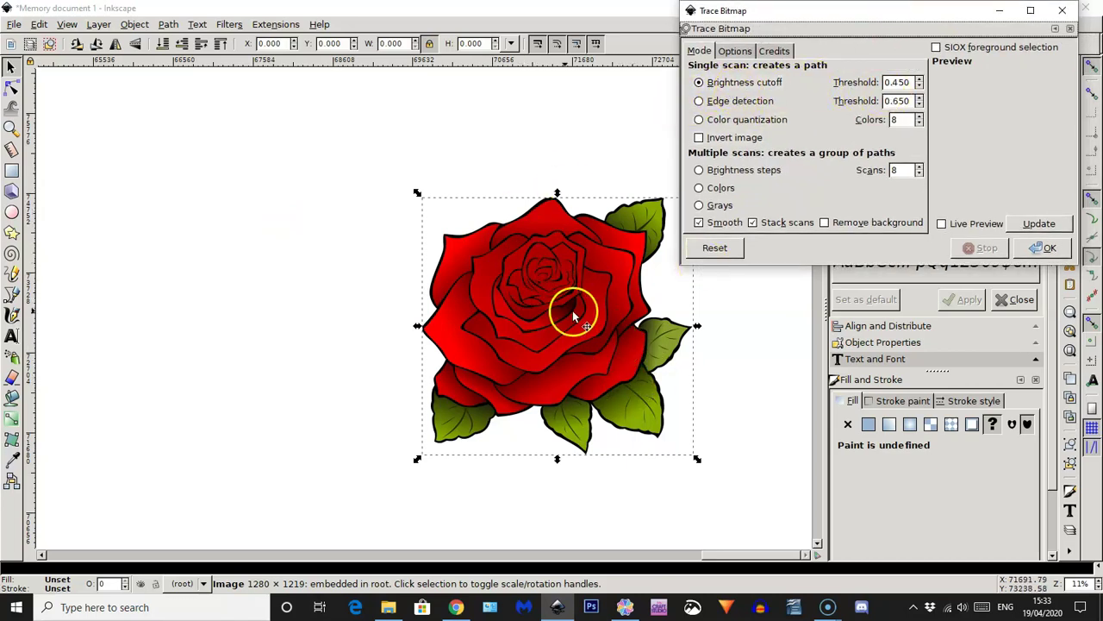
pyautogui.click(1043, 225)
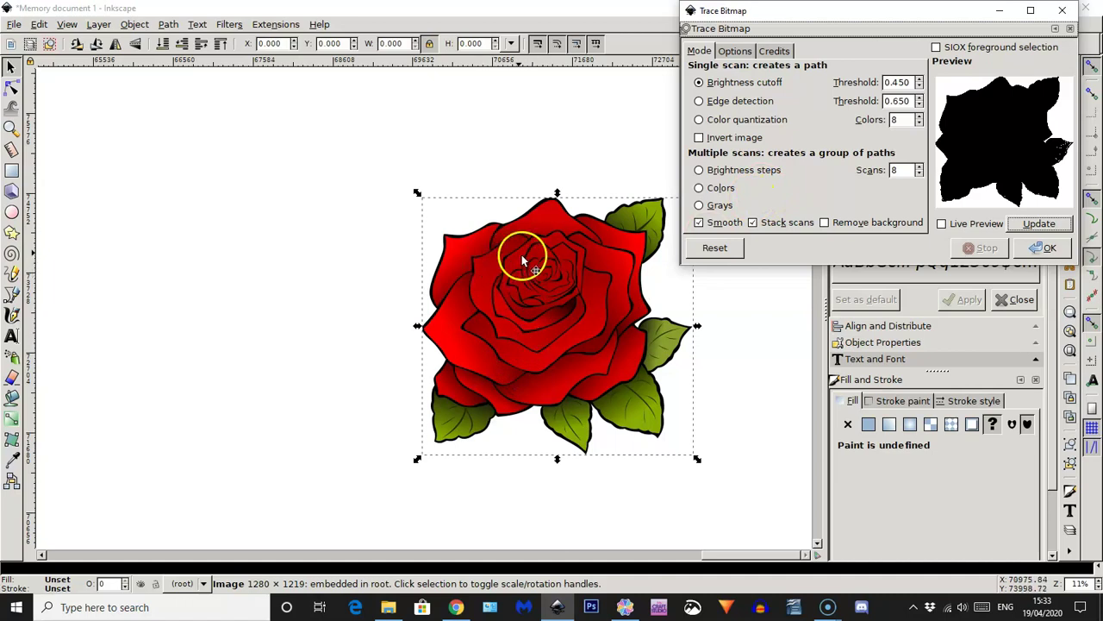
pyautogui.click(699, 206)
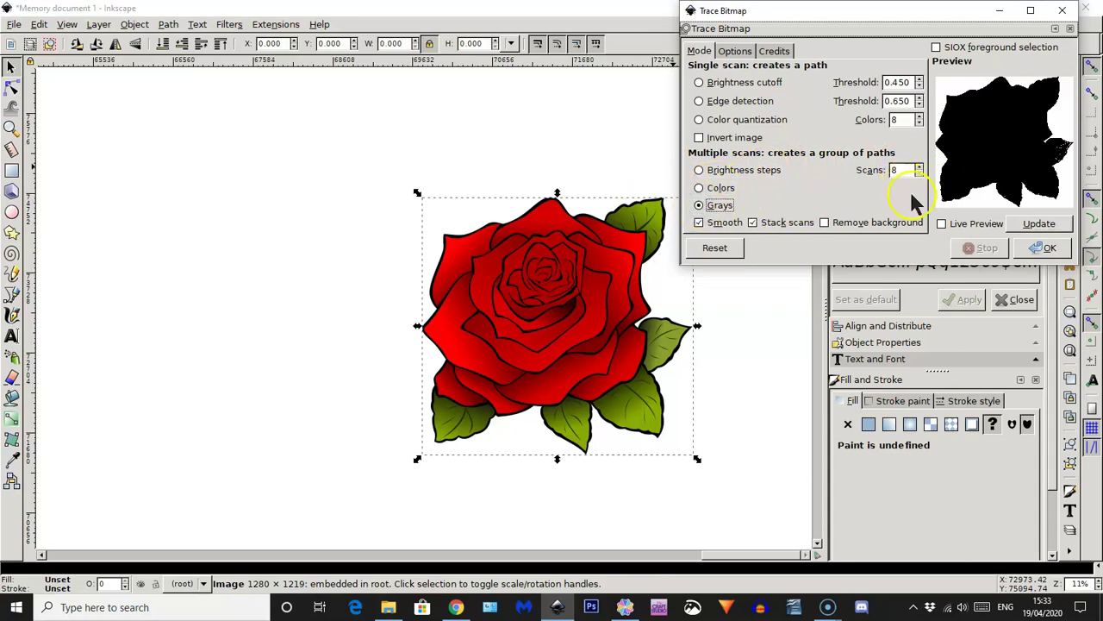
pyautogui.click(1040, 224)
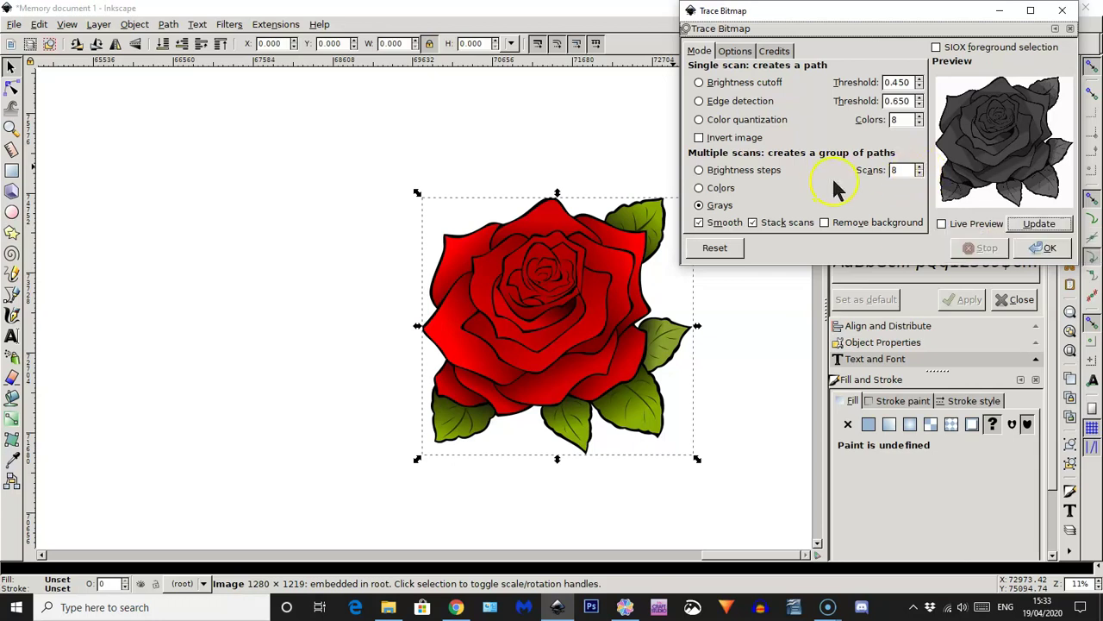
# Try 4 and 3 scans with previews, then settle on 5 scans.
pyautogui.doubleClick(912, 171)
pyautogui.click(919, 174)
pyautogui.click(1045, 231)
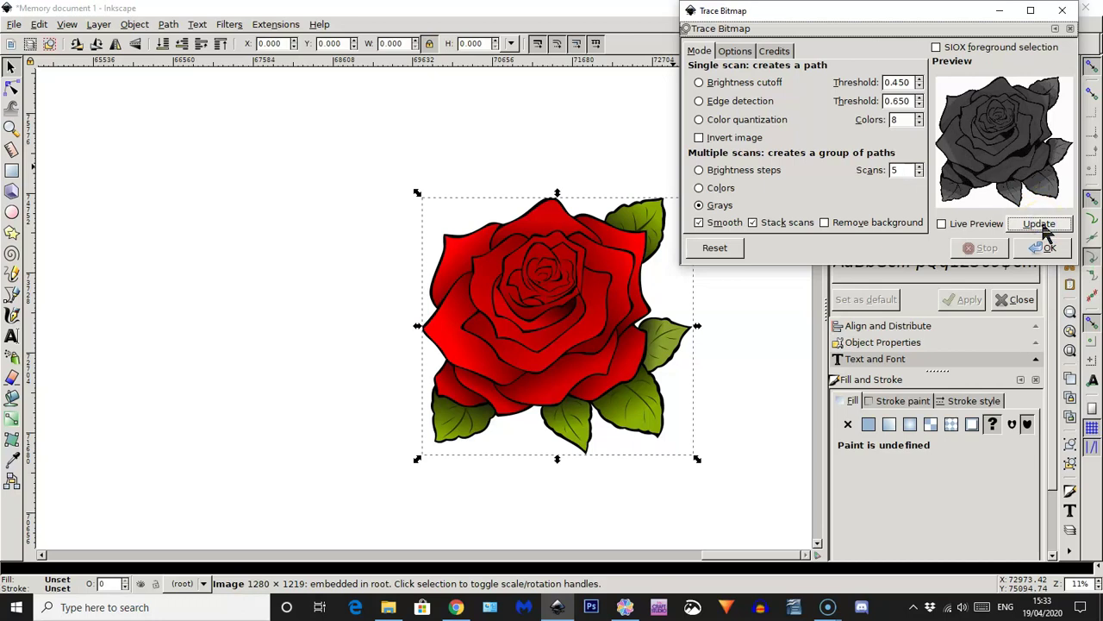
pyautogui.click(919, 174)
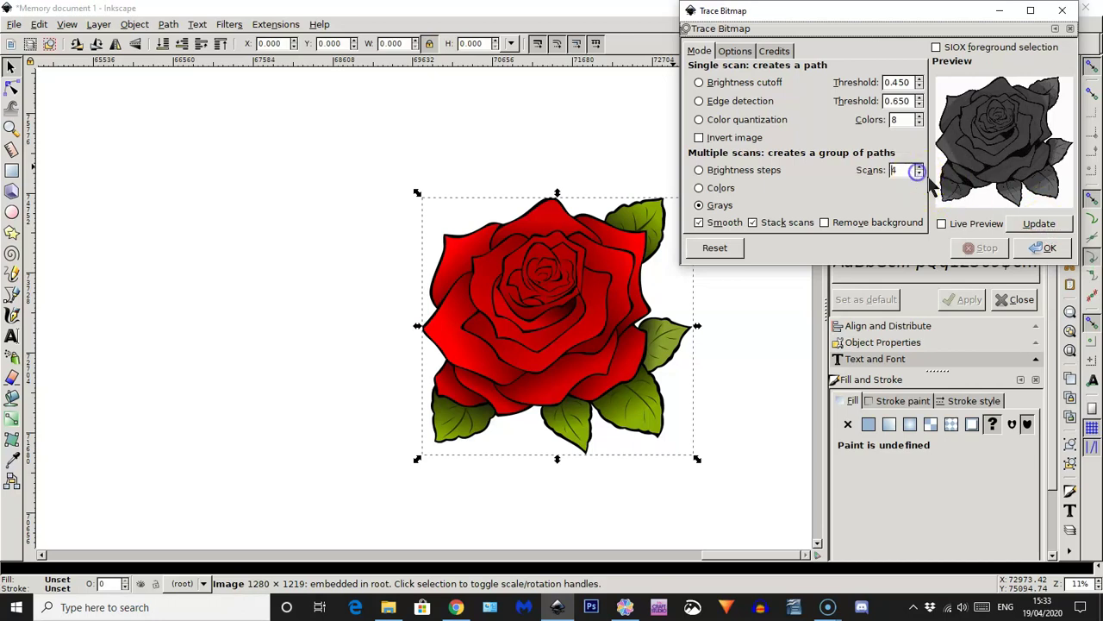
pyautogui.click(1041, 227)
pyautogui.click(1040, 226)
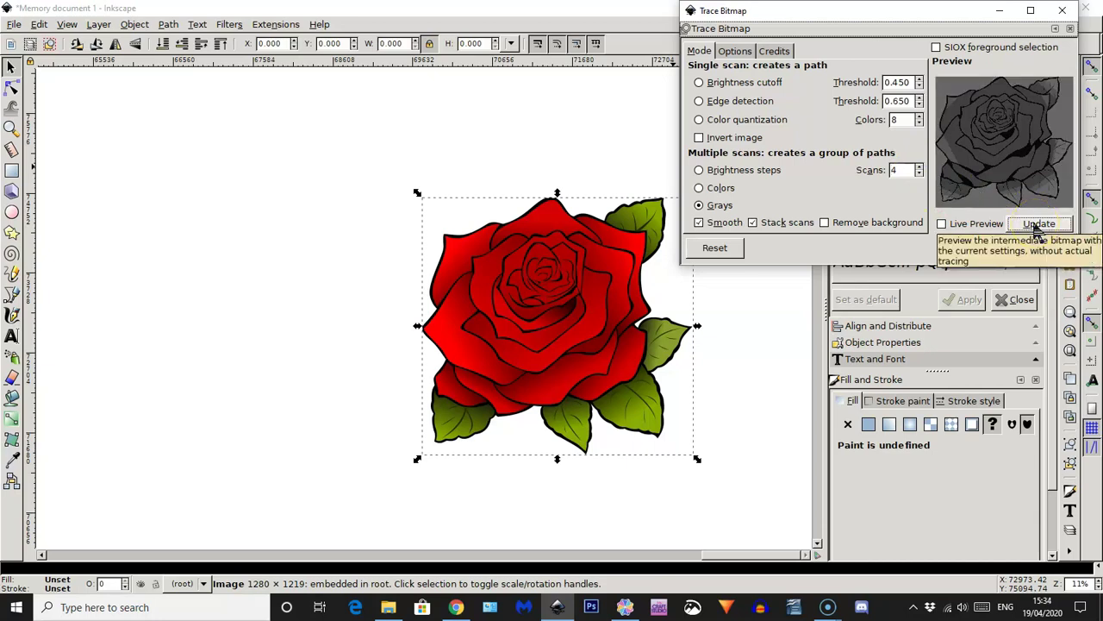
pyautogui.click(918, 174)
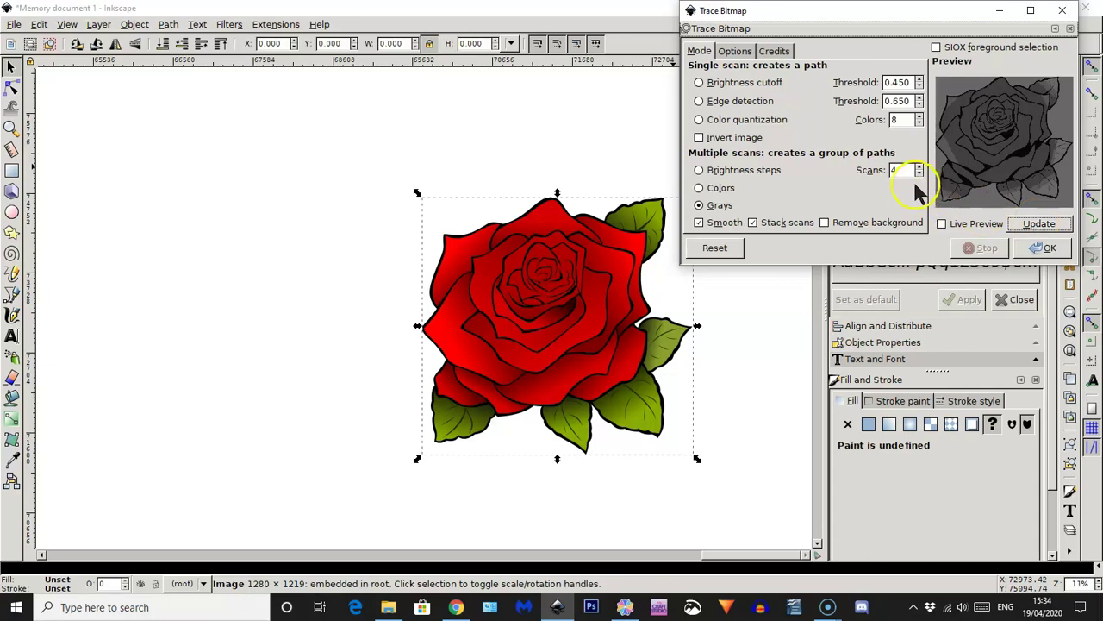
pyautogui.click(919, 174)
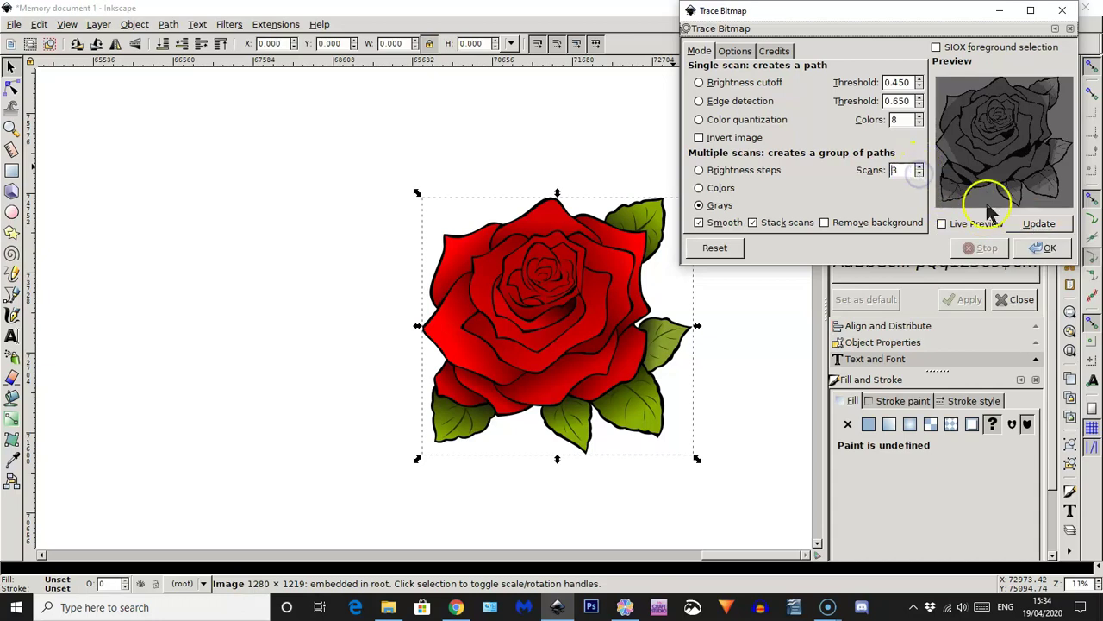
pyautogui.click(1028, 226)
pyautogui.click(1030, 226)
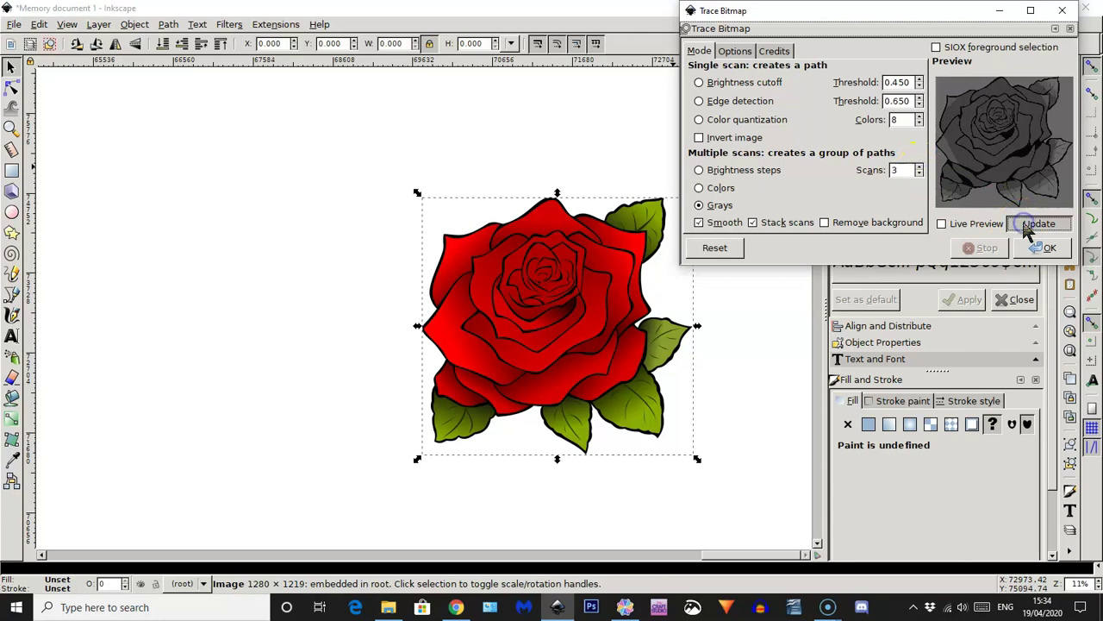
pyautogui.click(919, 167)
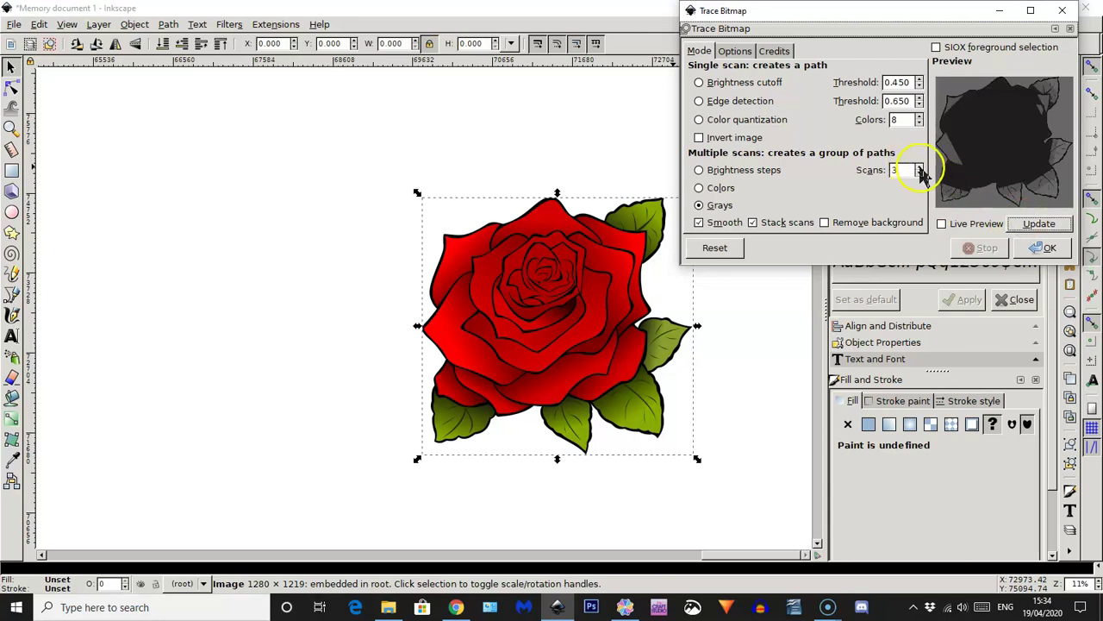
pyautogui.click(919, 167)
pyautogui.click(1038, 226)
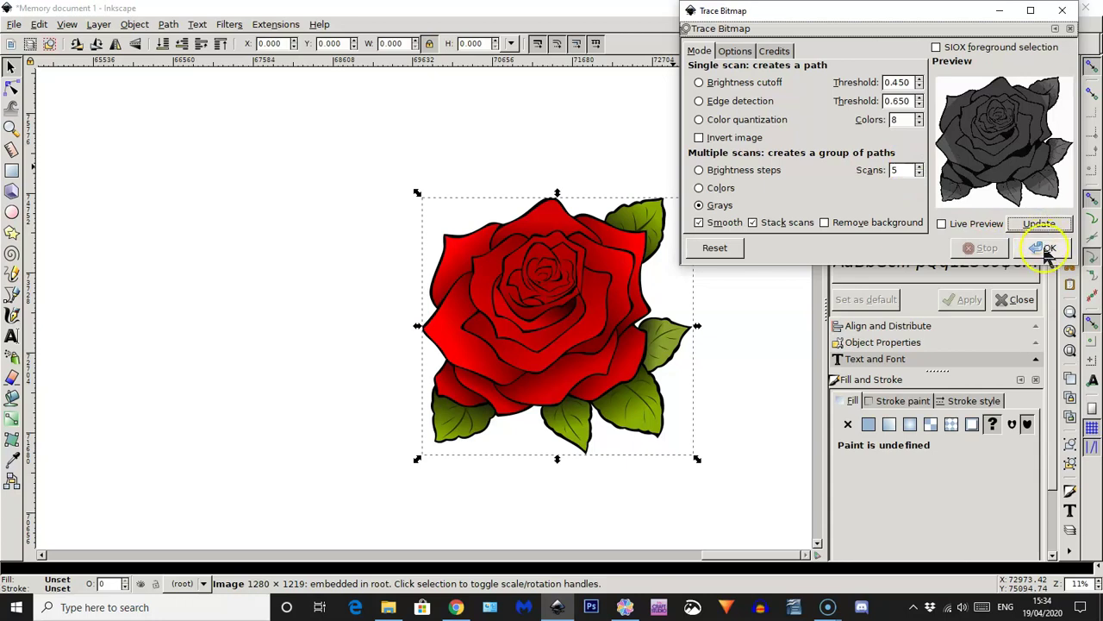
# Run the Grays trace and drag the traced rose left off the original.
pyautogui.click(1046, 248)
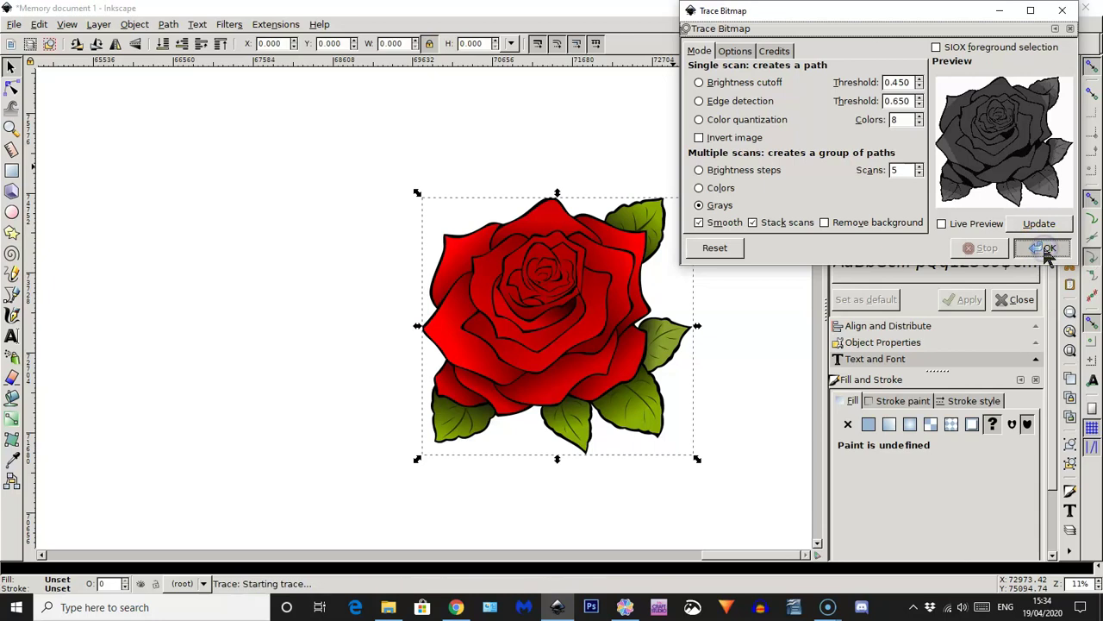
pyautogui.click(470, 395)
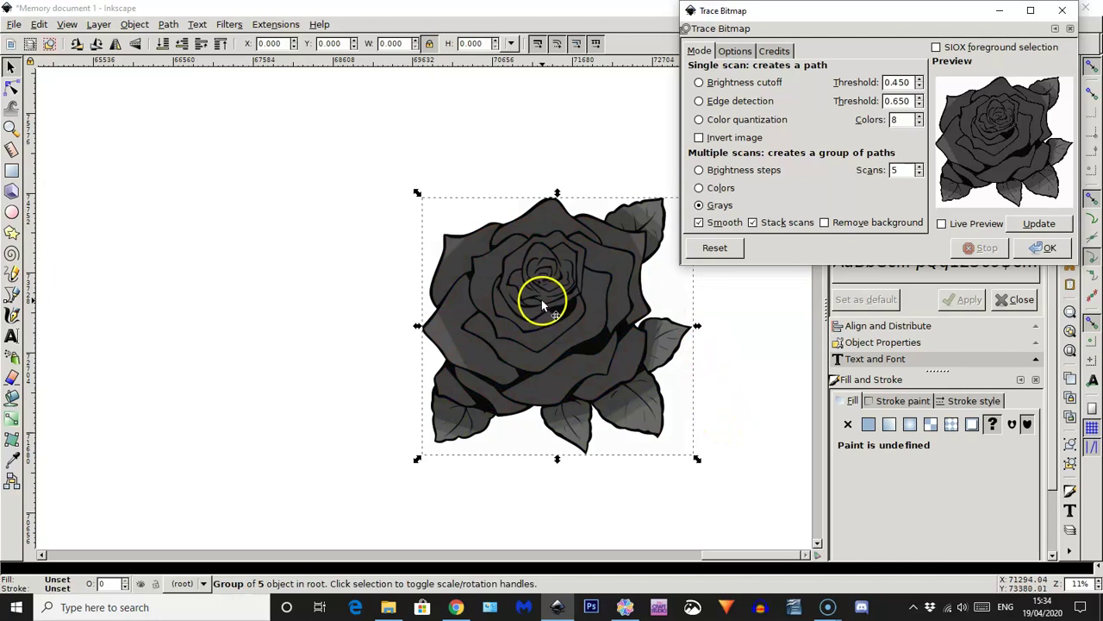
pyautogui.moveTo(541, 299); pyautogui.dragTo(474, 300)
# Delete the original coloured rose image and move the traced rose back into place.
pyautogui.click(671, 334)
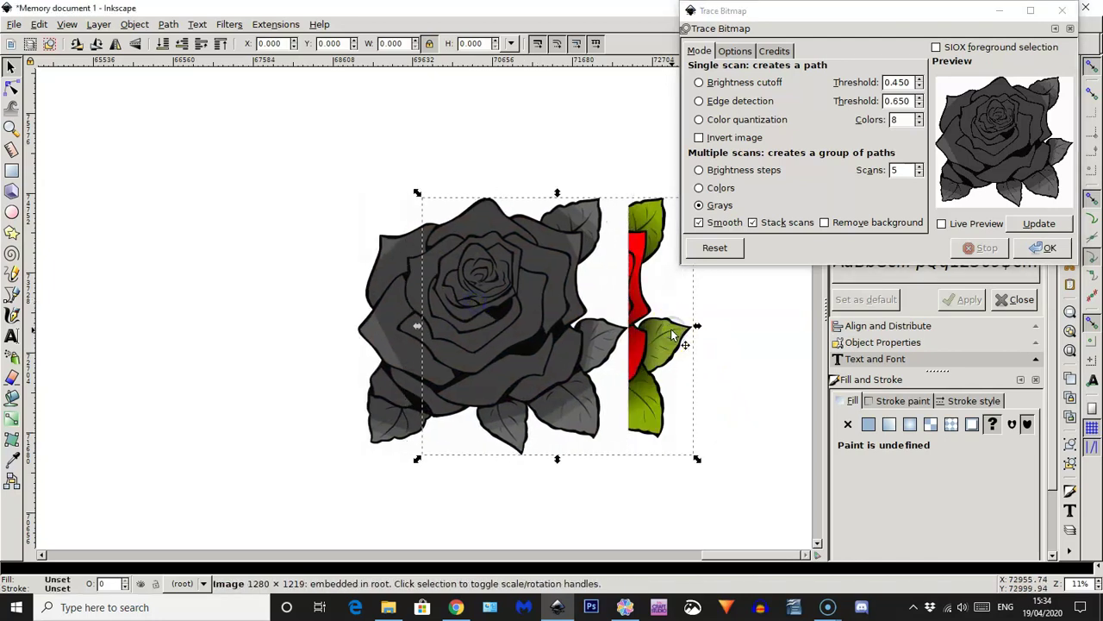
pyautogui.click(668, 336)
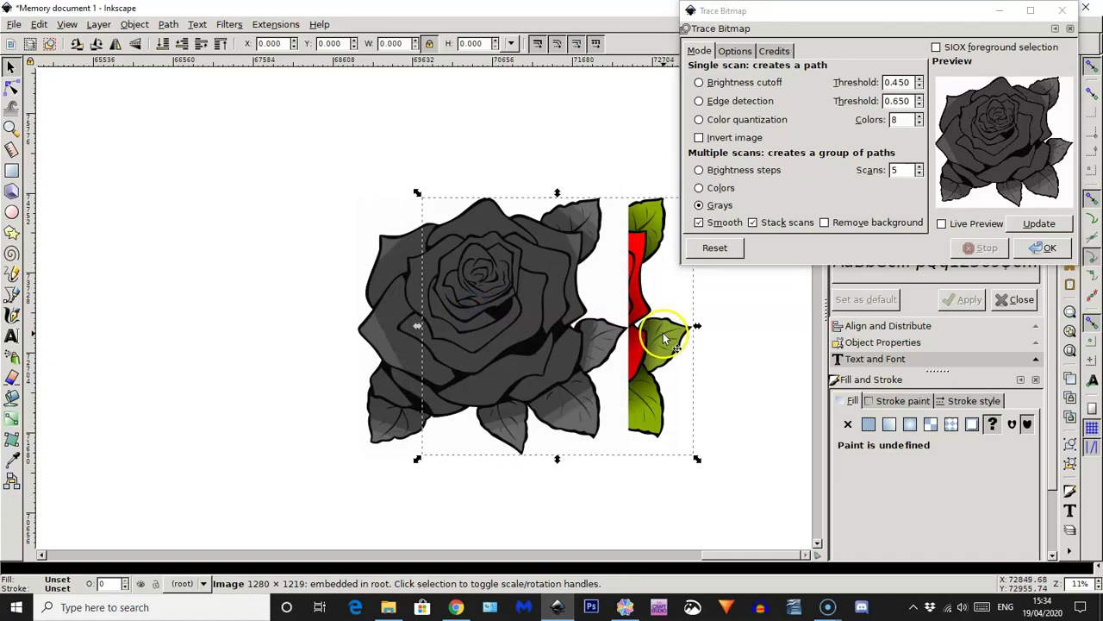
pyautogui.rightClick(665, 339)
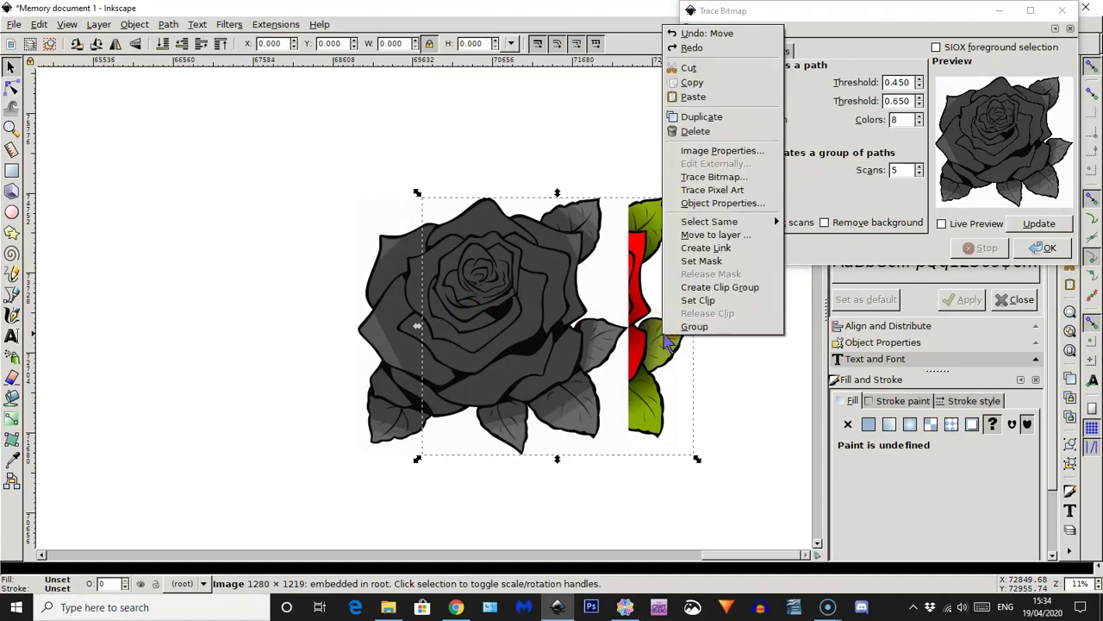
pyautogui.click(694, 131)
pyautogui.click(586, 342)
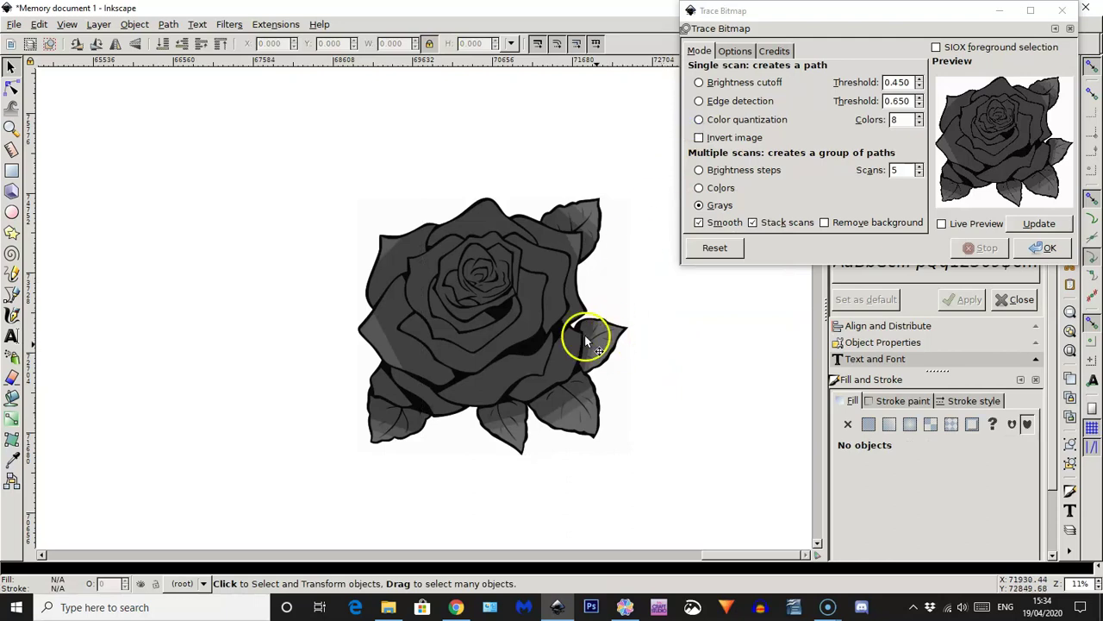
pyautogui.moveTo(499, 282); pyautogui.dragTo(526, 292)
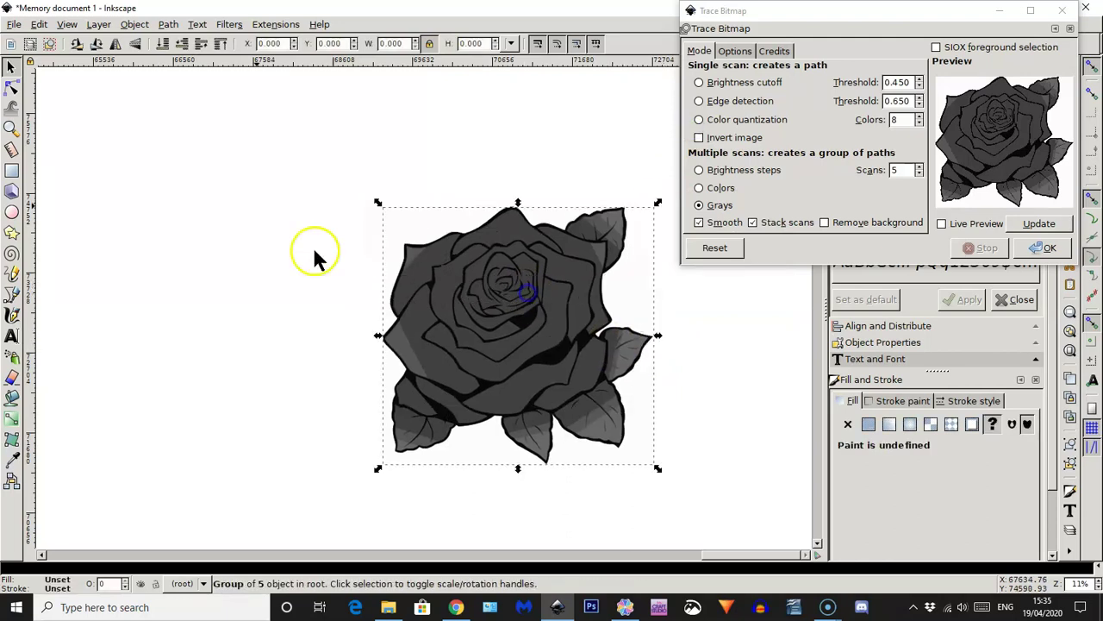
# Save As 'rose' in the Brother Scan n cut folder as an Inkscape SVG.
pyautogui.click(13, 25)
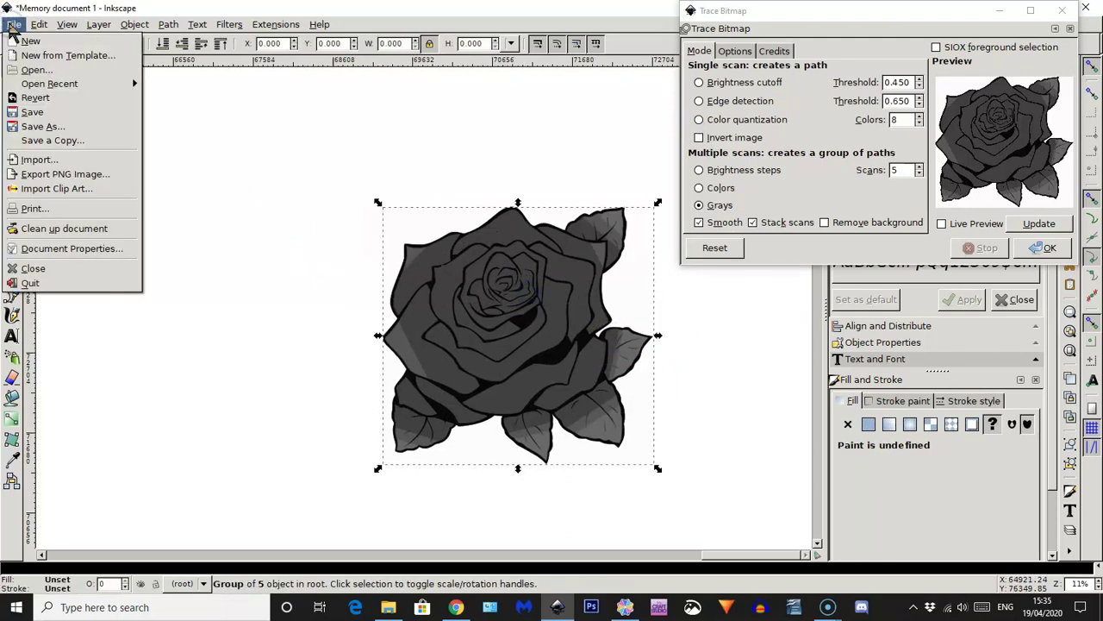
pyautogui.click(52, 128)
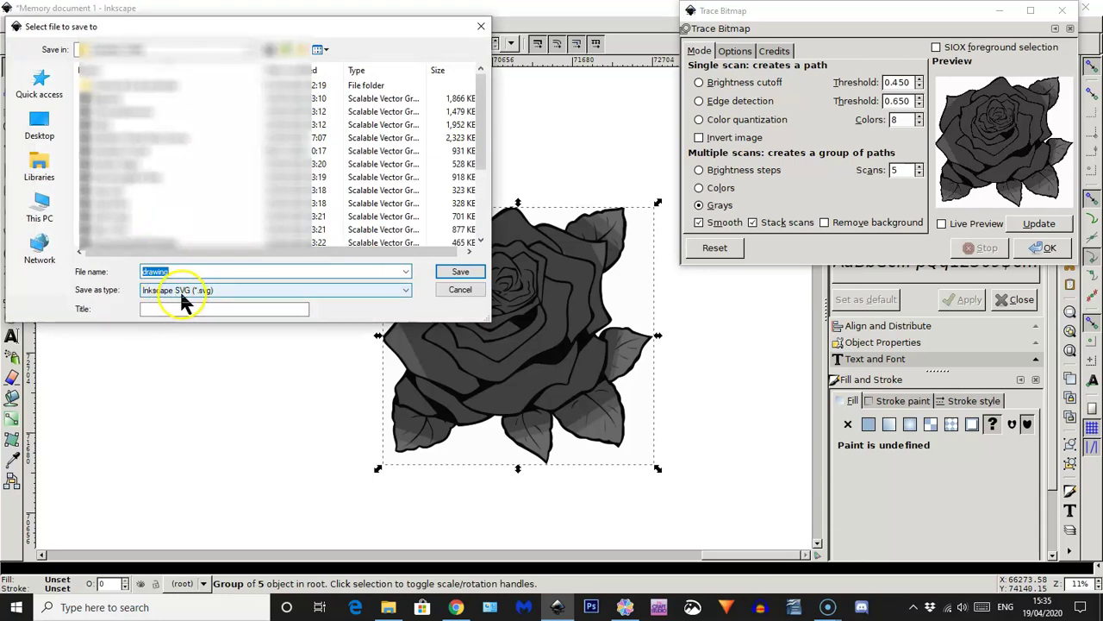
pyautogui.moveTo(137, 271); pyautogui.dragTo(199, 271)
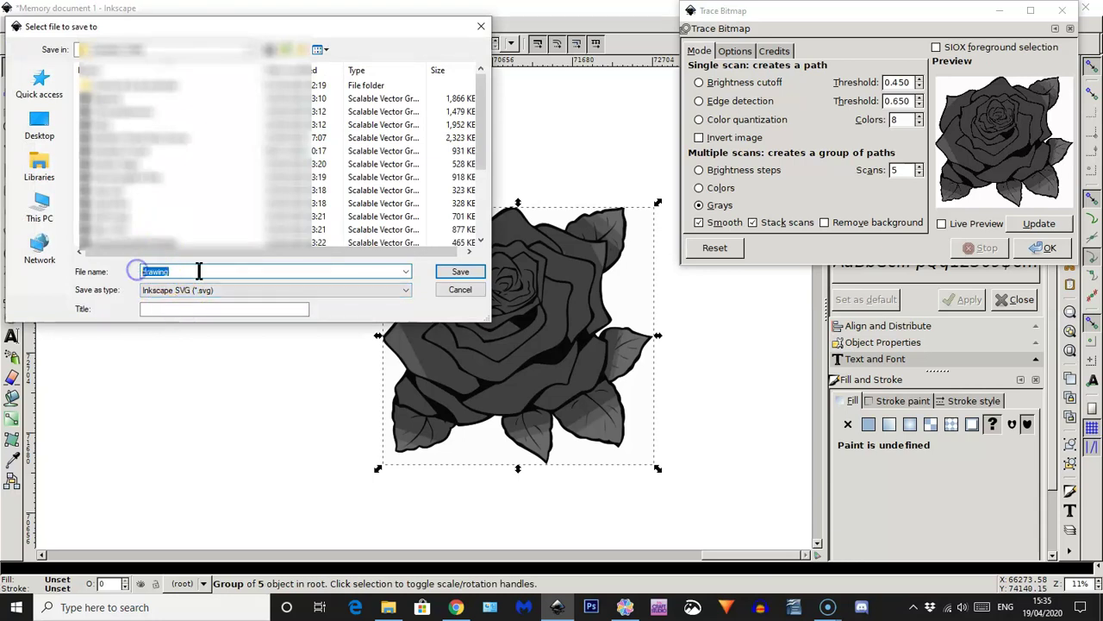
pyautogui.write('rose')
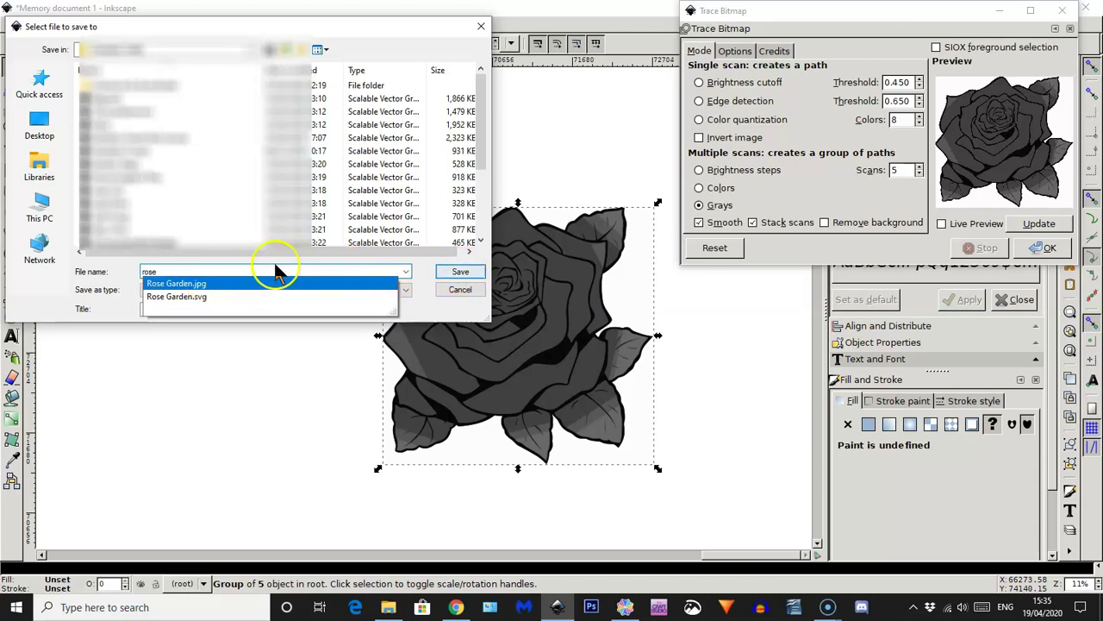
pyautogui.click(186, 271)
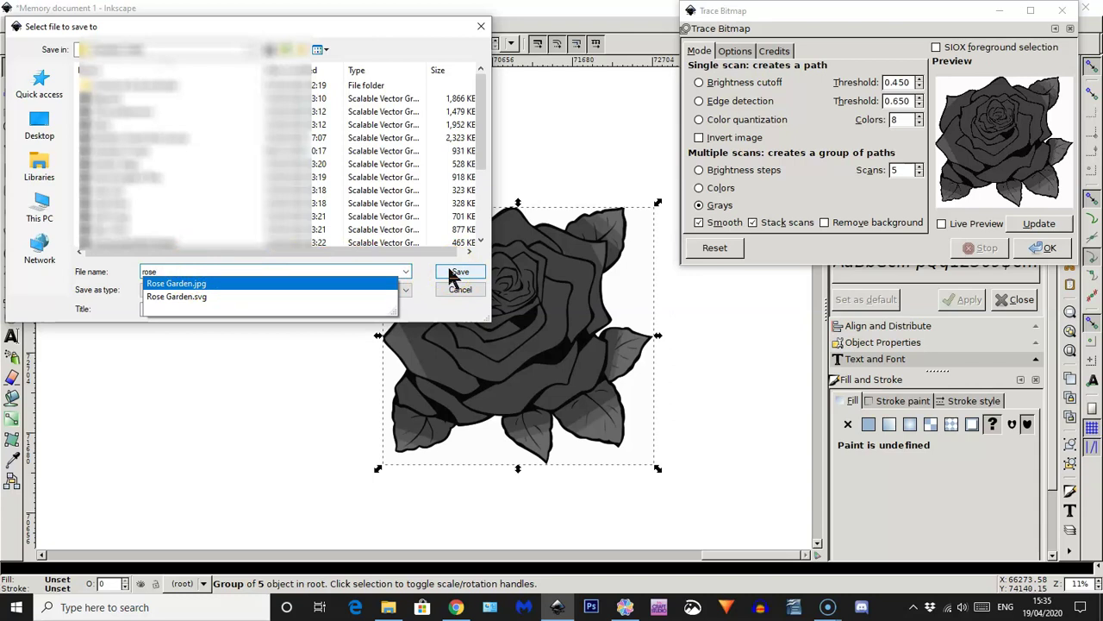
pyautogui.click(261, 49)
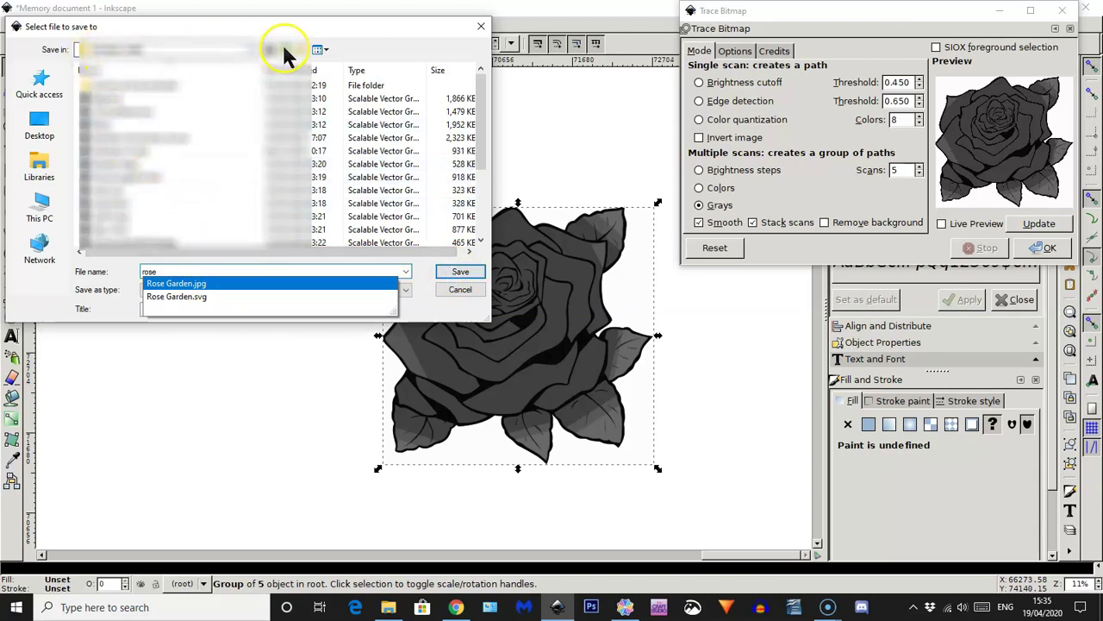
pyautogui.click(285, 50)
pyautogui.click(285, 49)
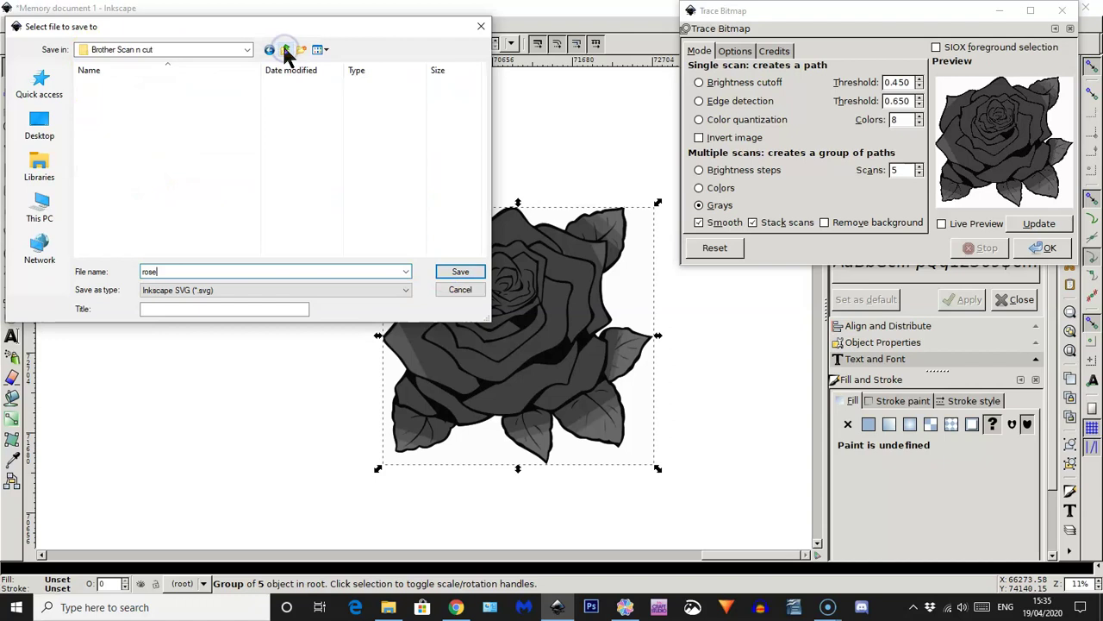
pyautogui.click(448, 274)
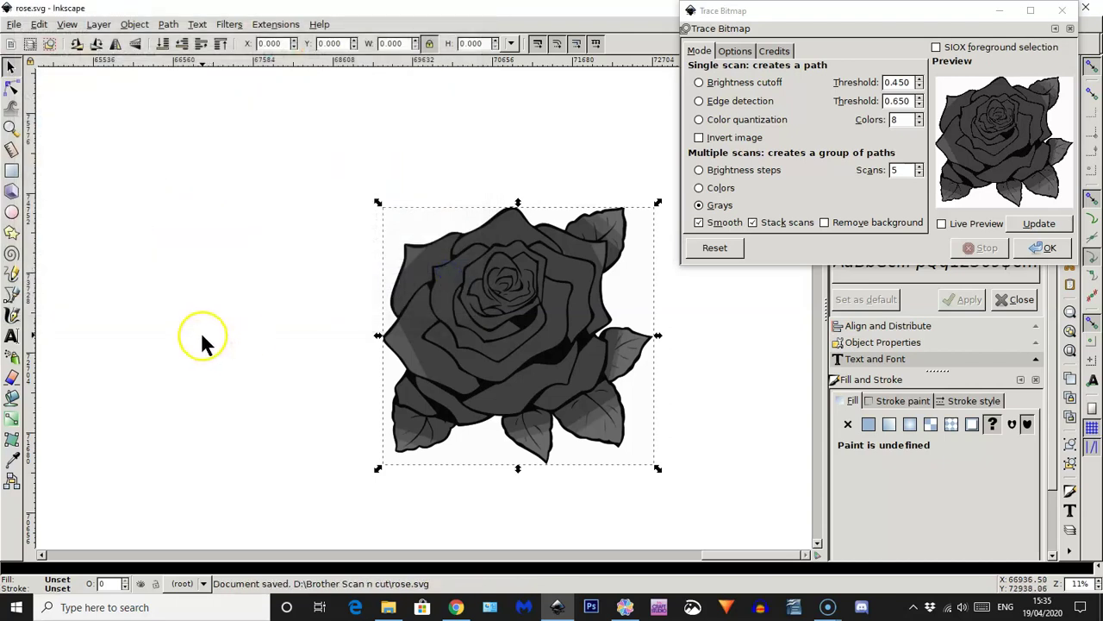
# In CanvasWorkspace, start an import from the Brother Scan n cut folder, dismissing the error.
pyautogui.click(626, 607)
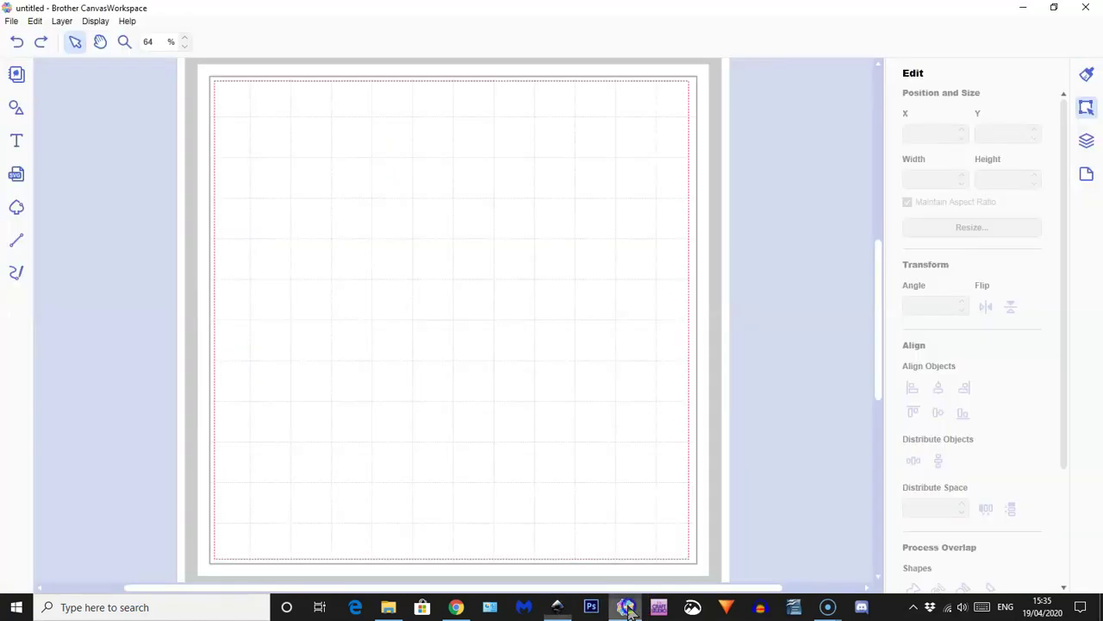
pyautogui.click(17, 177)
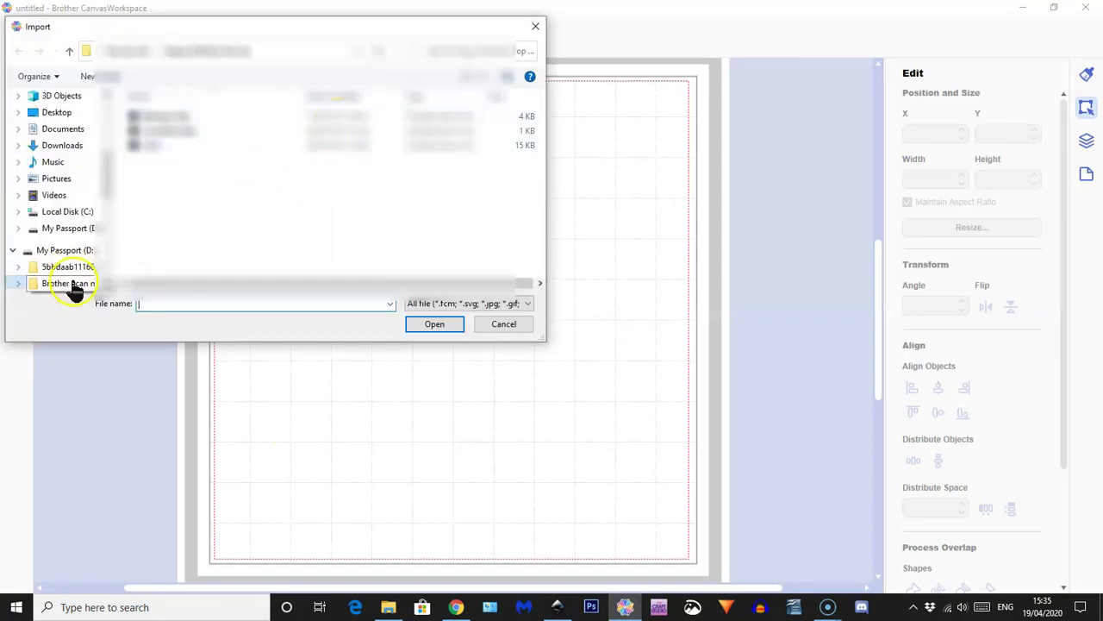
pyautogui.click(73, 285)
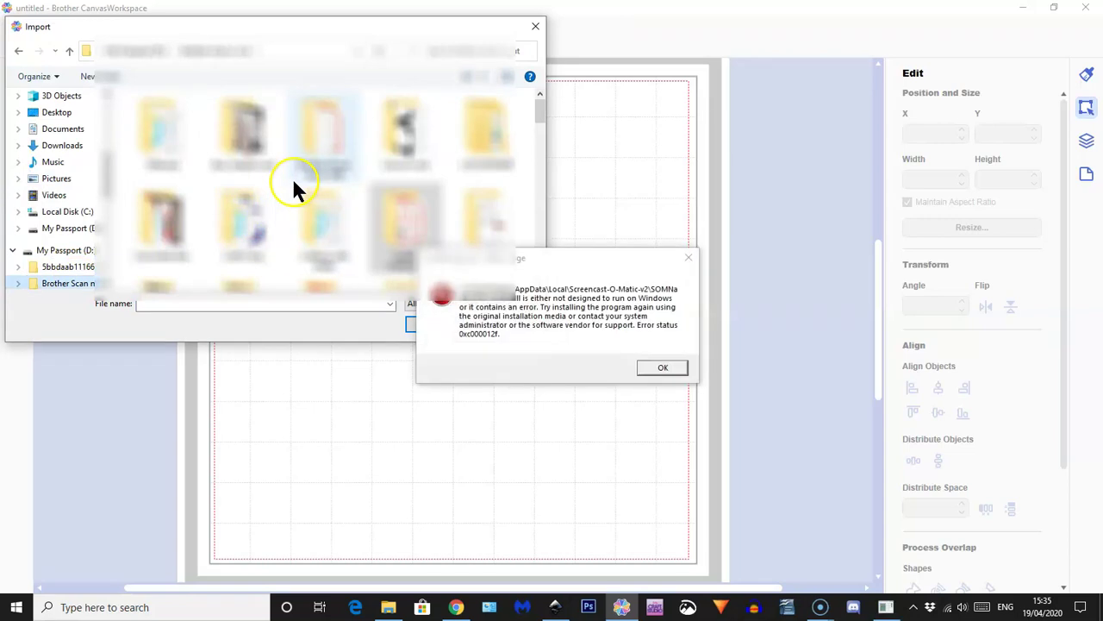
pyautogui.click(662, 369)
# Find the rose SVG among the thumbnails and import it onto the mat.
pyautogui.scroll(-5, 333, 206)
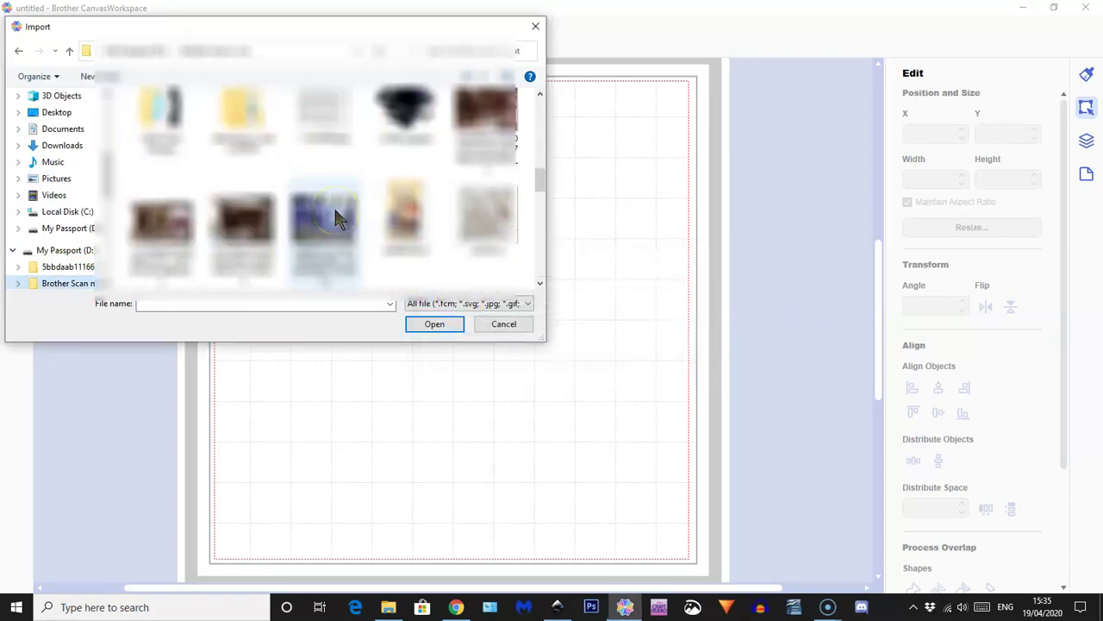
pyautogui.scroll(-6, 336, 212)
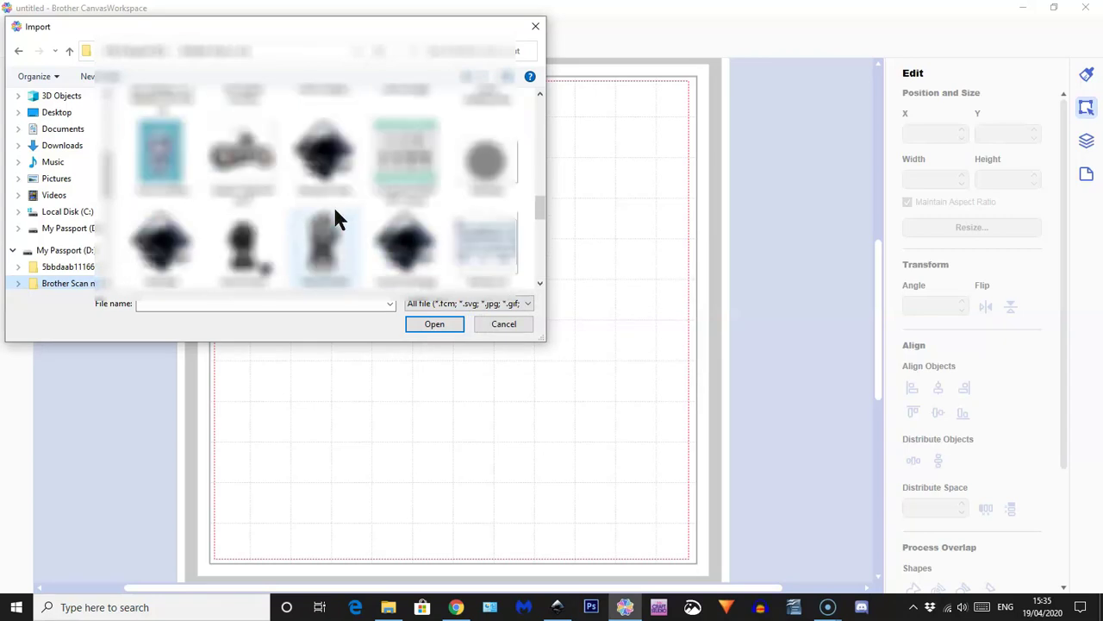
pyautogui.scroll(-1, 336, 217)
pyautogui.moveTo(336, 211); pyautogui.dragTo(239, 244)
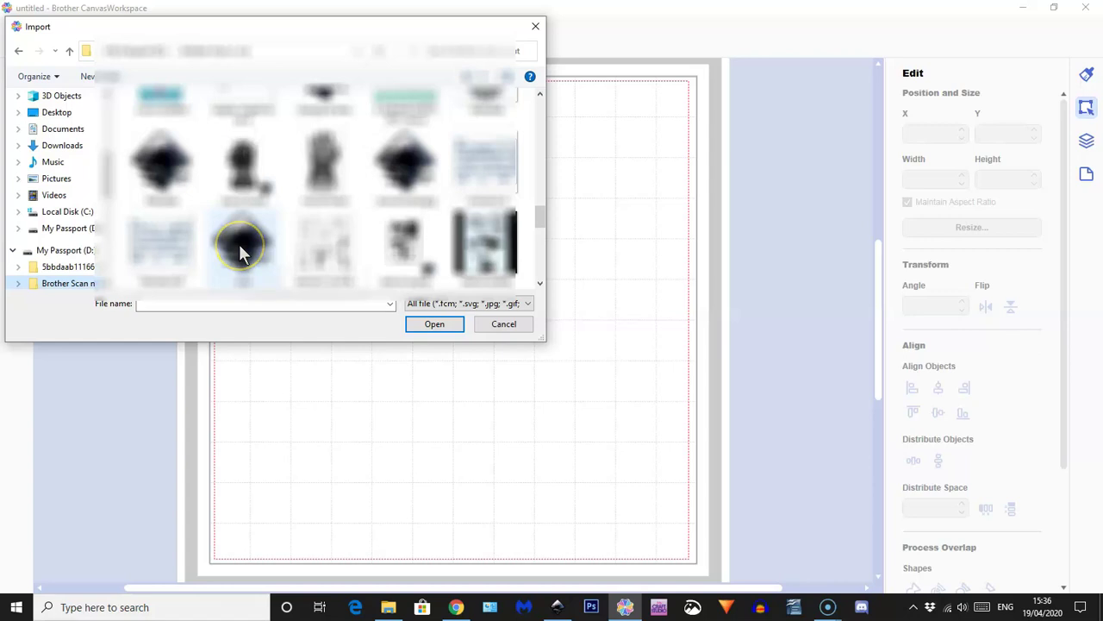
pyautogui.doubleClick(239, 244)
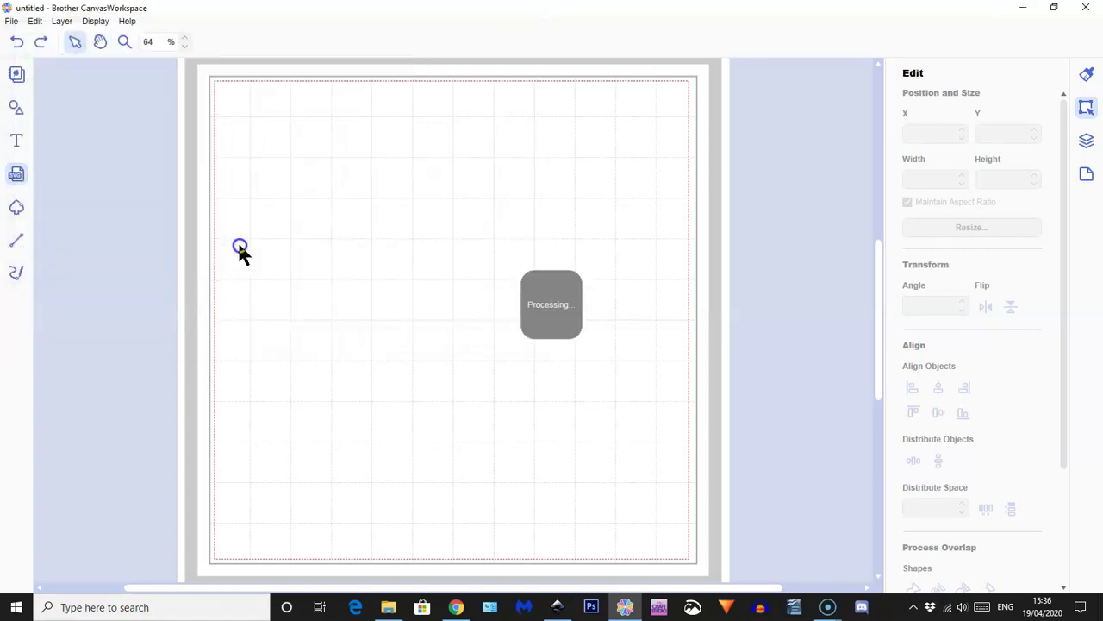
# Dismiss the import warning and undo the accidental move of the rose.
pyautogui.click(679, 335)
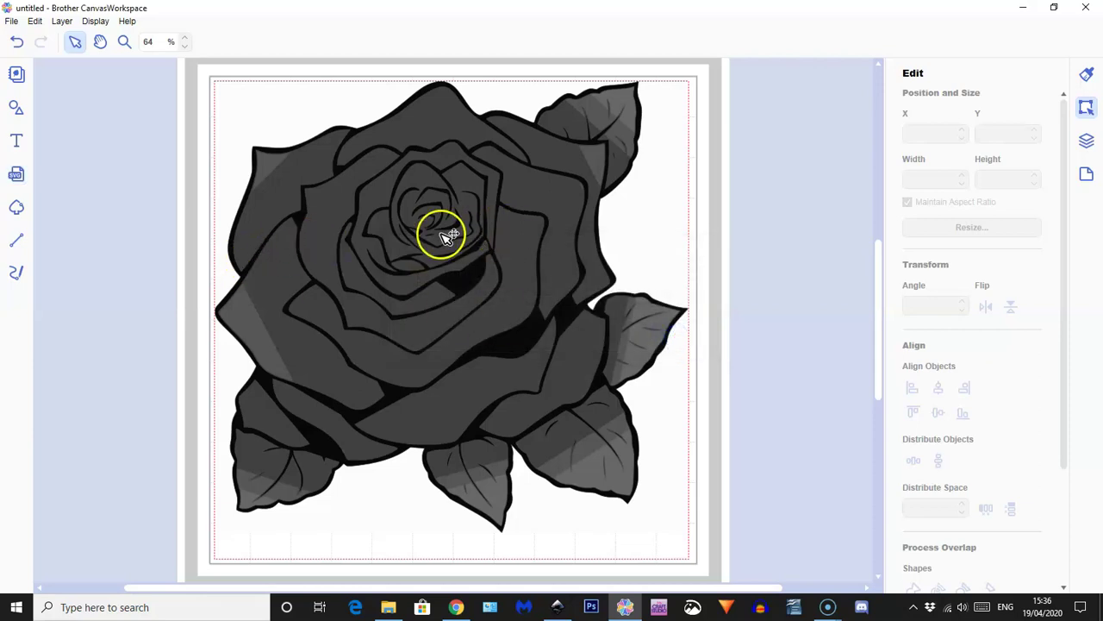
pyautogui.click(420, 231)
pyautogui.moveTo(419, 231); pyautogui.dragTo(395, 225)
pyautogui.click(660, 81)
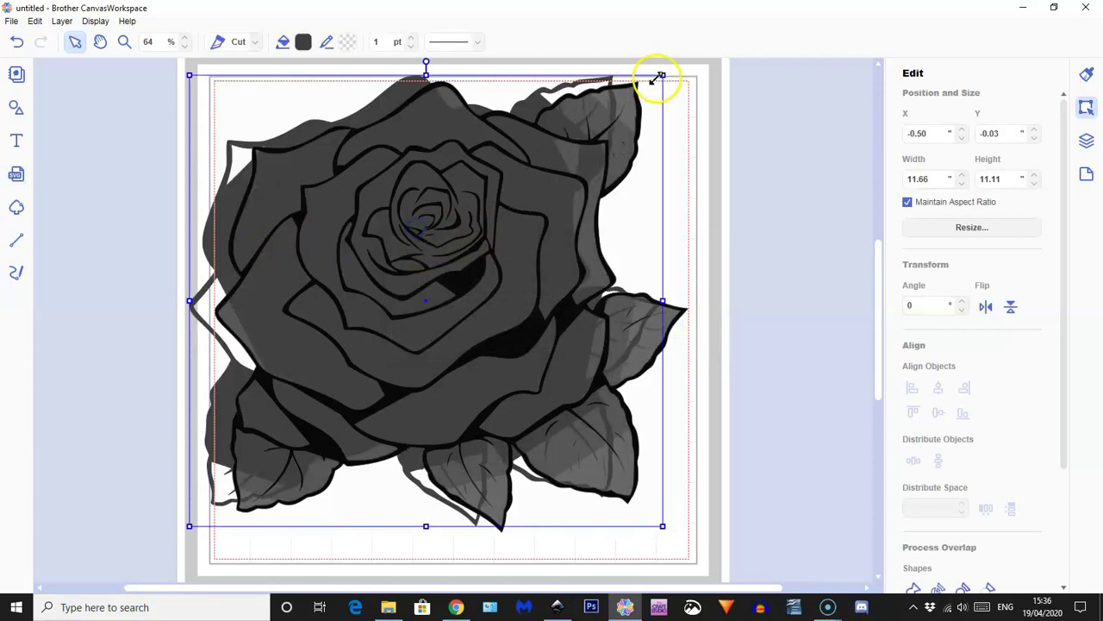
pyautogui.click(470, 160)
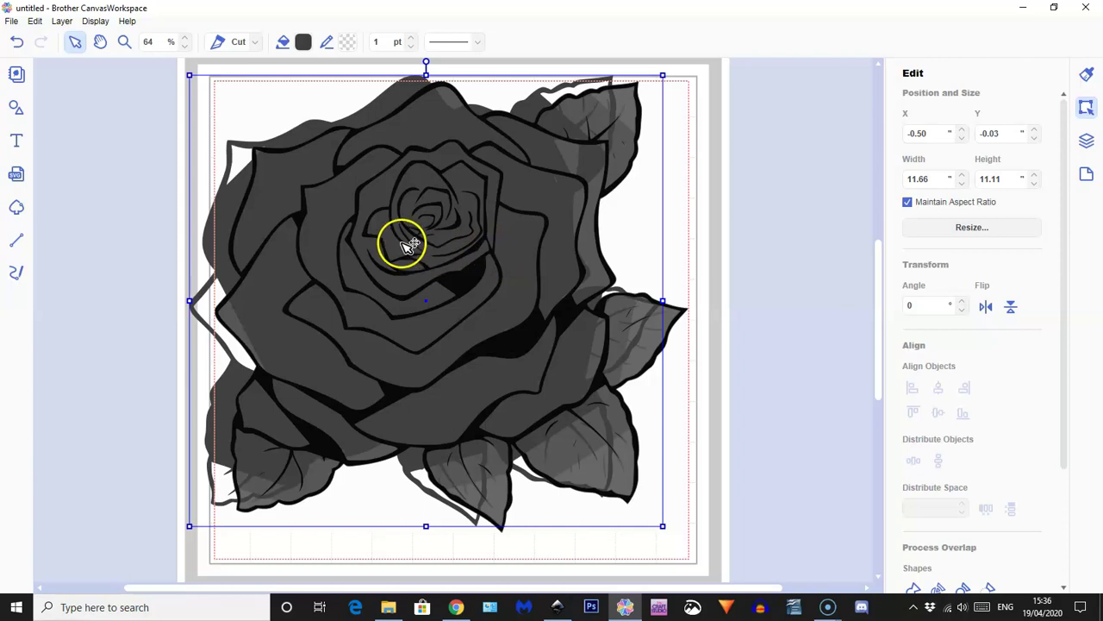
pyautogui.click(16, 41)
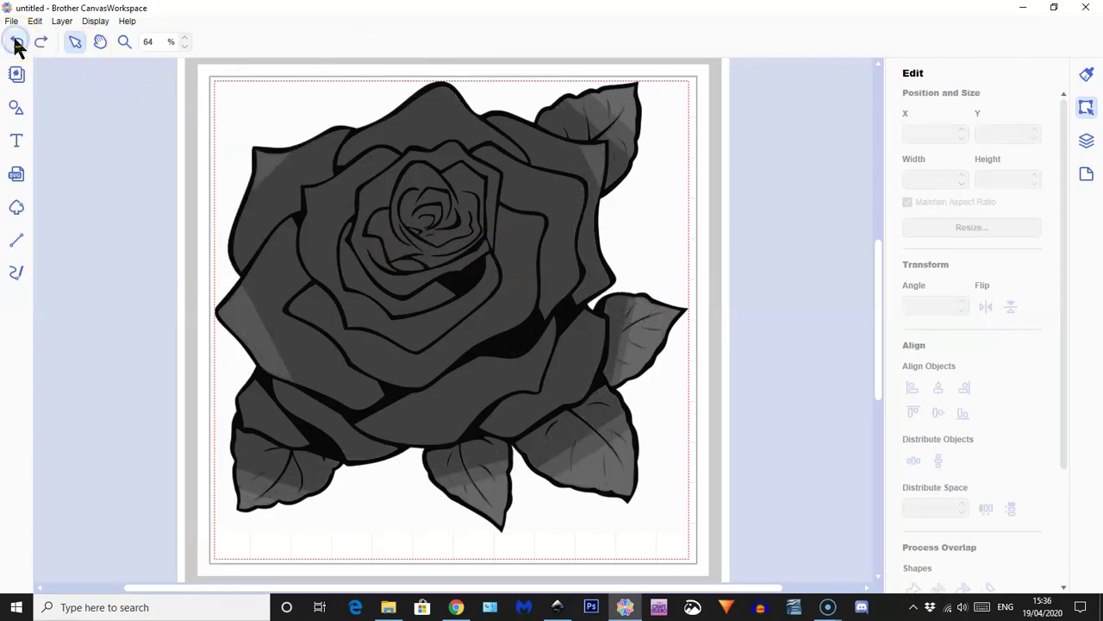
# Show the Layers panel, select the white background shape, then return to Inkscape.
pyautogui.click(1086, 146)
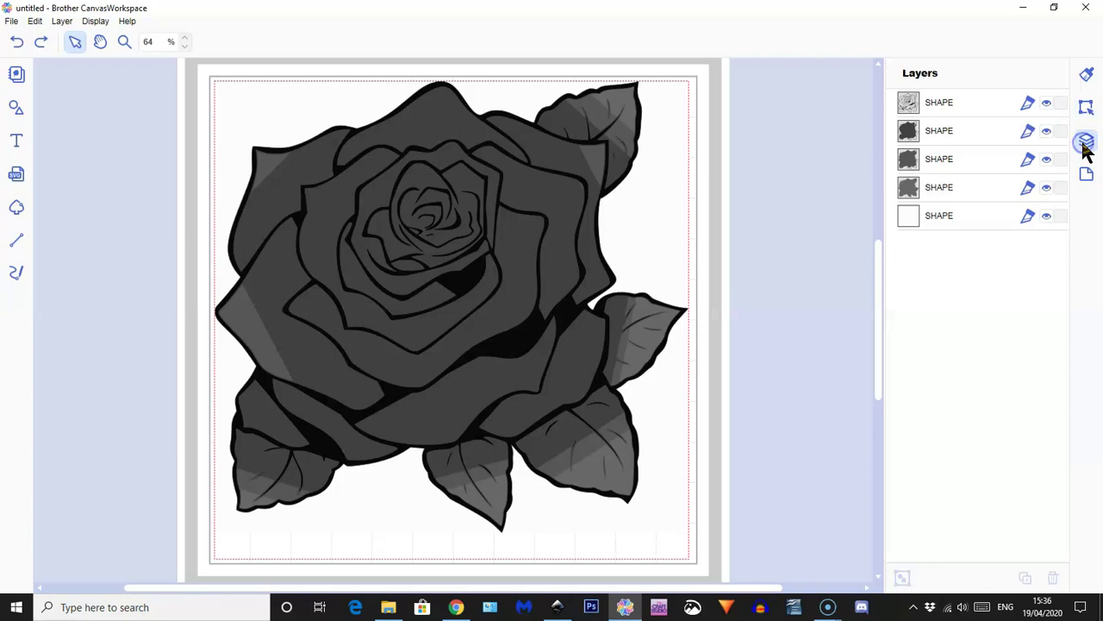
pyautogui.click(908, 218)
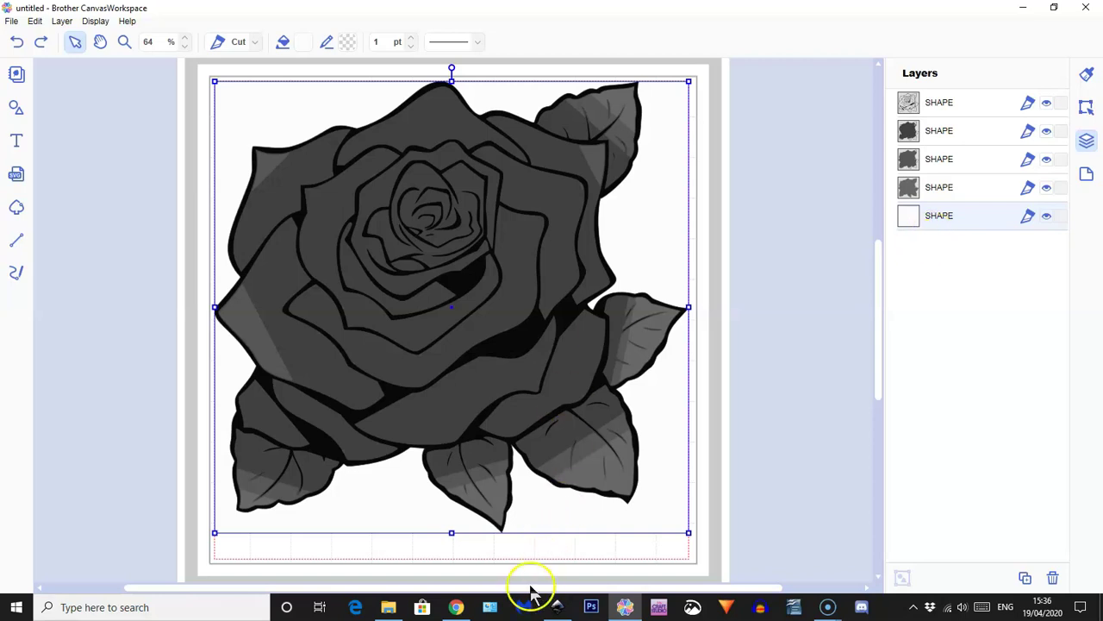
pyautogui.click(557, 607)
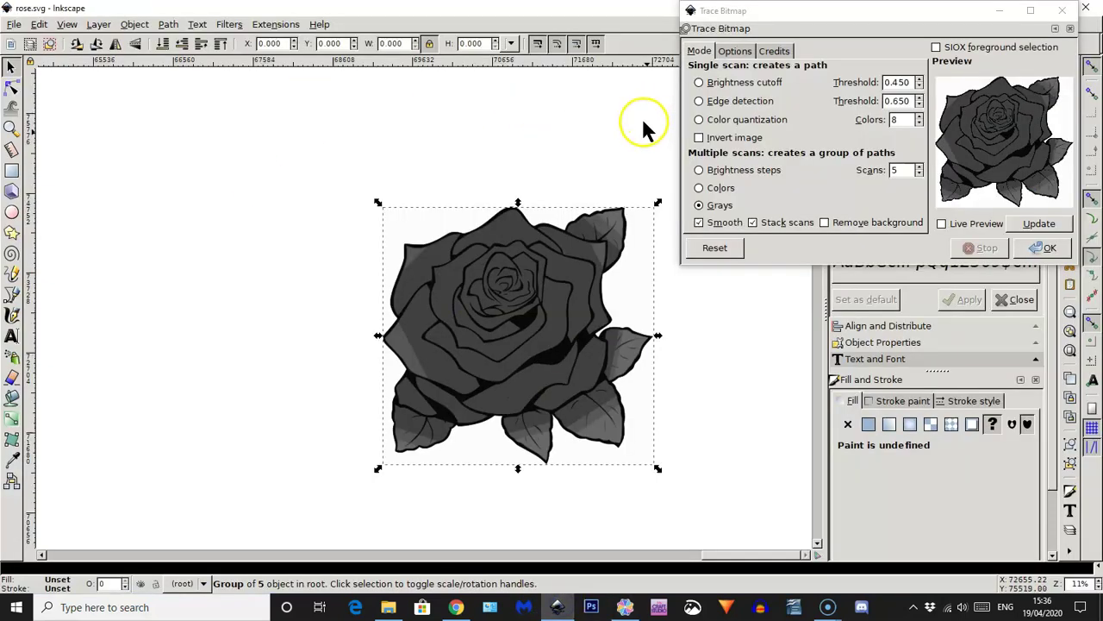
# Enable Remove background in Trace Bitmap and update the preview.
pyautogui.click(824, 224)
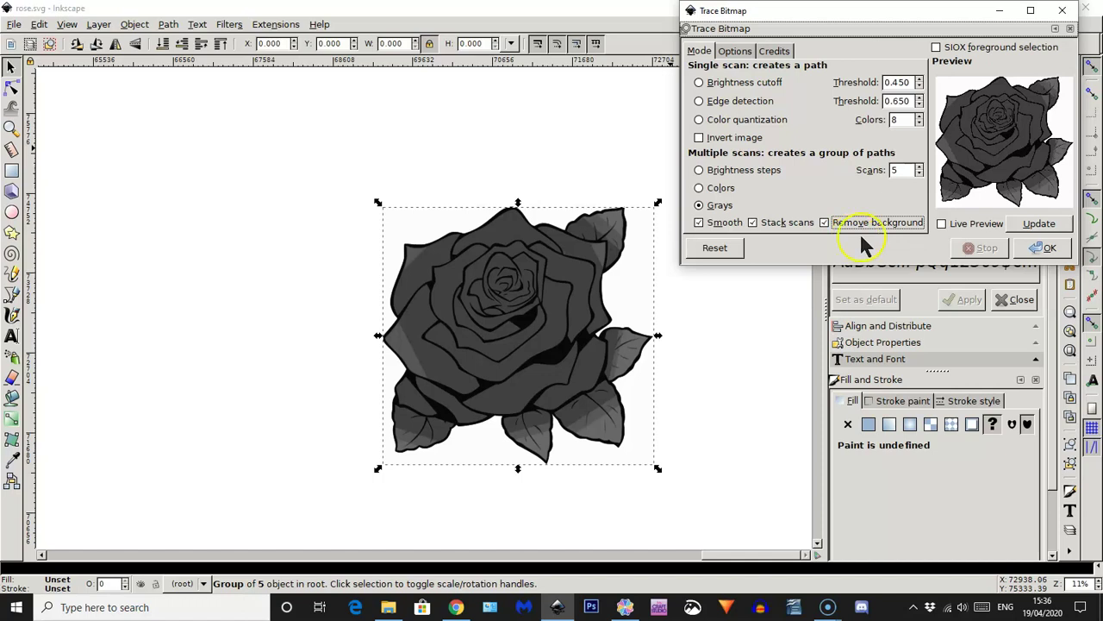
pyautogui.click(1036, 224)
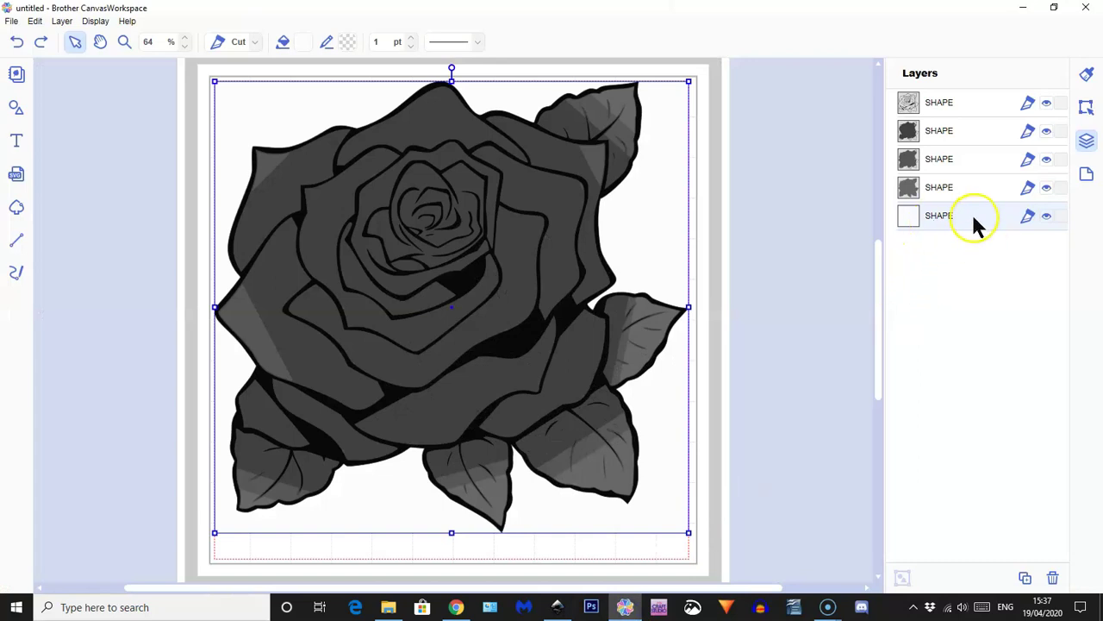
# Delete the white background layer and move the rose outline off to the right.
pyautogui.press('Delete')
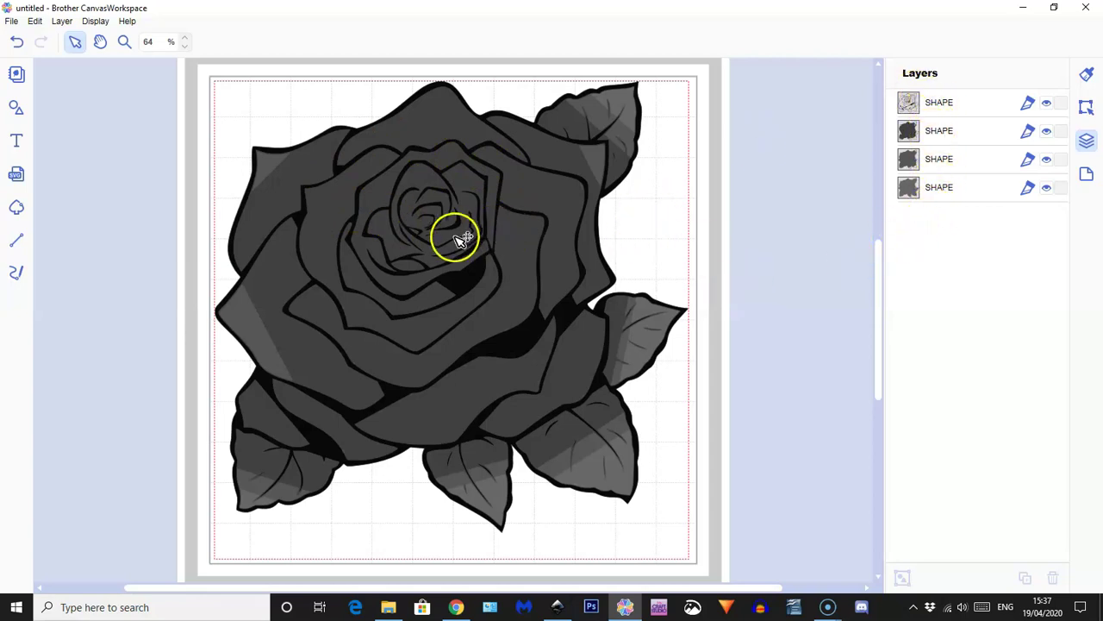
pyautogui.click(425, 148)
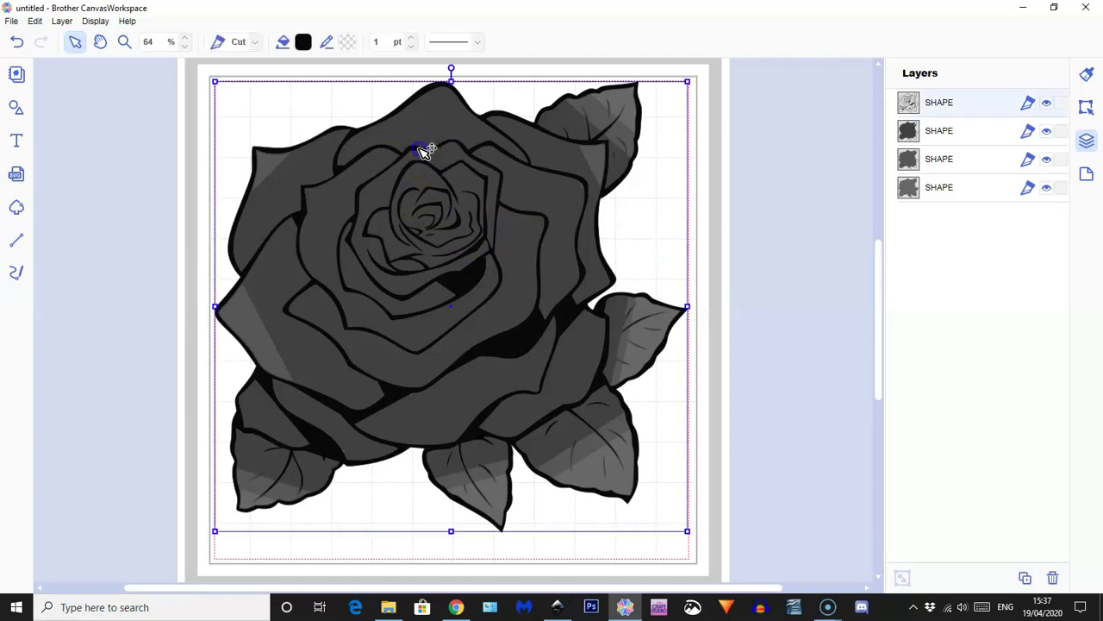
pyautogui.moveTo(439, 152); pyautogui.dragTo(883, 162)
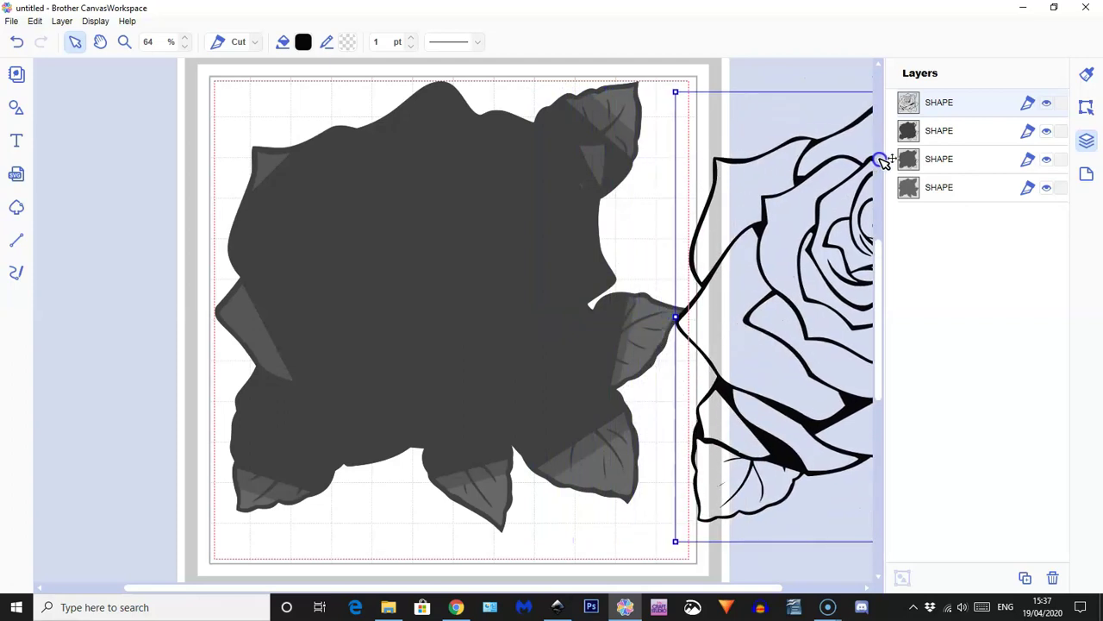
# Pull out and delete the light-grey and dark shapes, keeping the grey flower on the mat.
pyautogui.moveTo(443, 283); pyautogui.dragTo(66, 381)
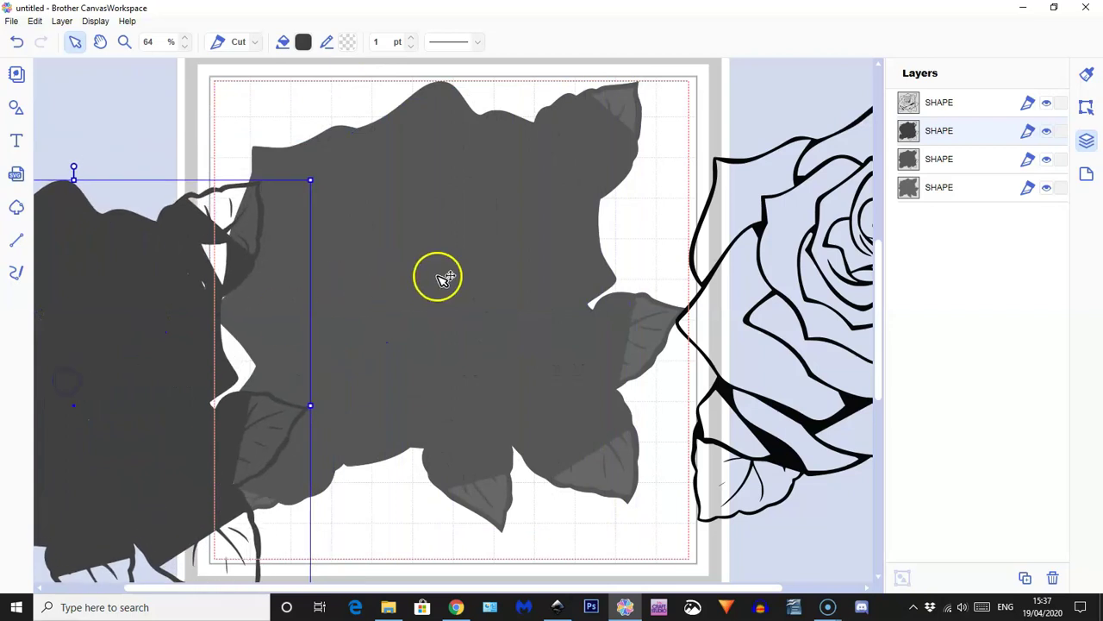
pyautogui.moveTo(442, 278); pyautogui.dragTo(93, 430)
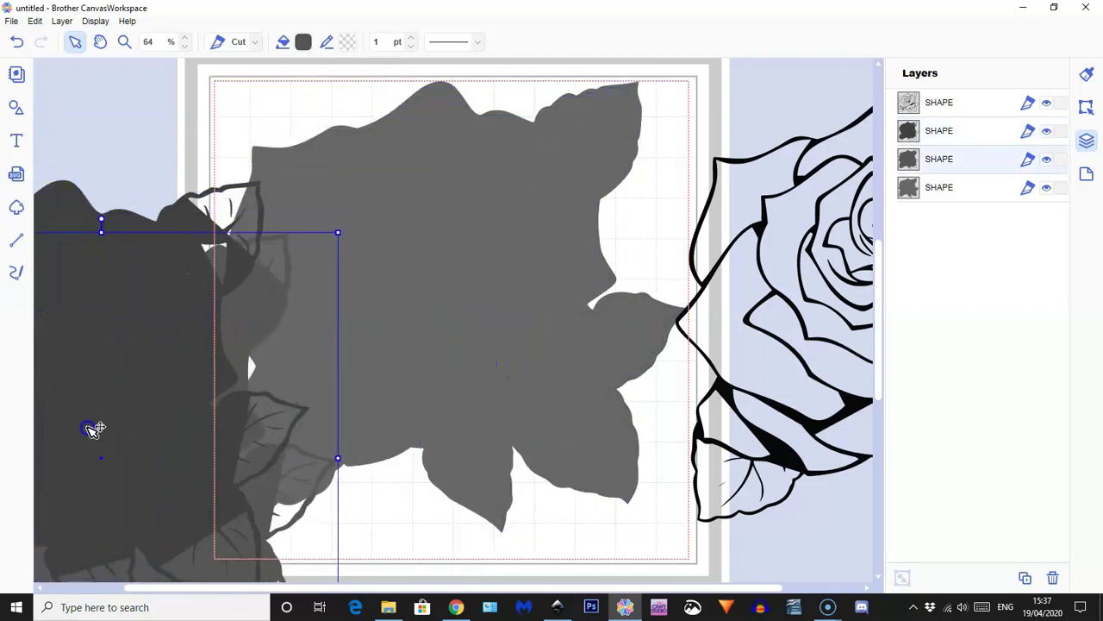
pyautogui.press('Delete')
pyautogui.click(146, 401)
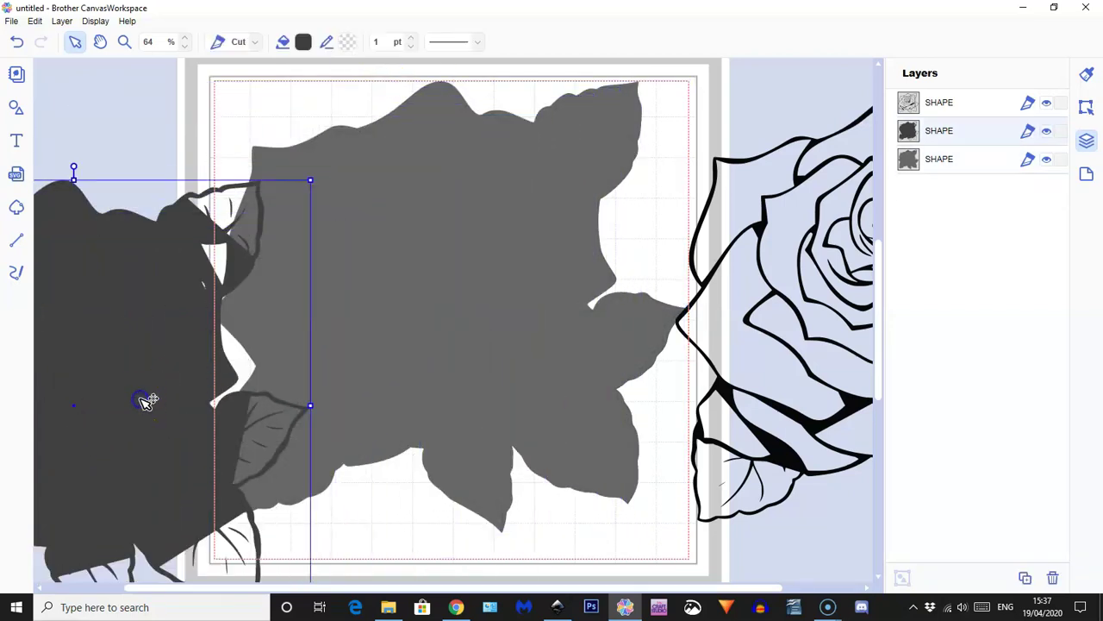
pyautogui.press('Delete')
pyautogui.moveTo(485, 347); pyautogui.dragTo(472, 369)
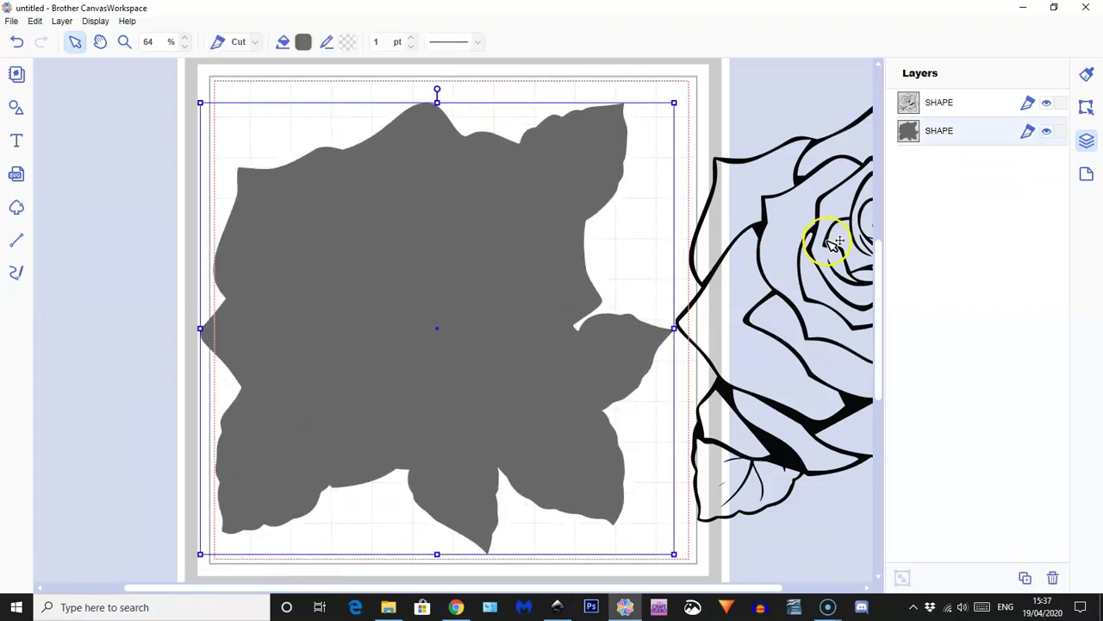
# Stack the outline on the grey fill, scale both down together, then set the outline beside it.
pyautogui.moveTo(830, 244); pyautogui.dragTo(356, 254)
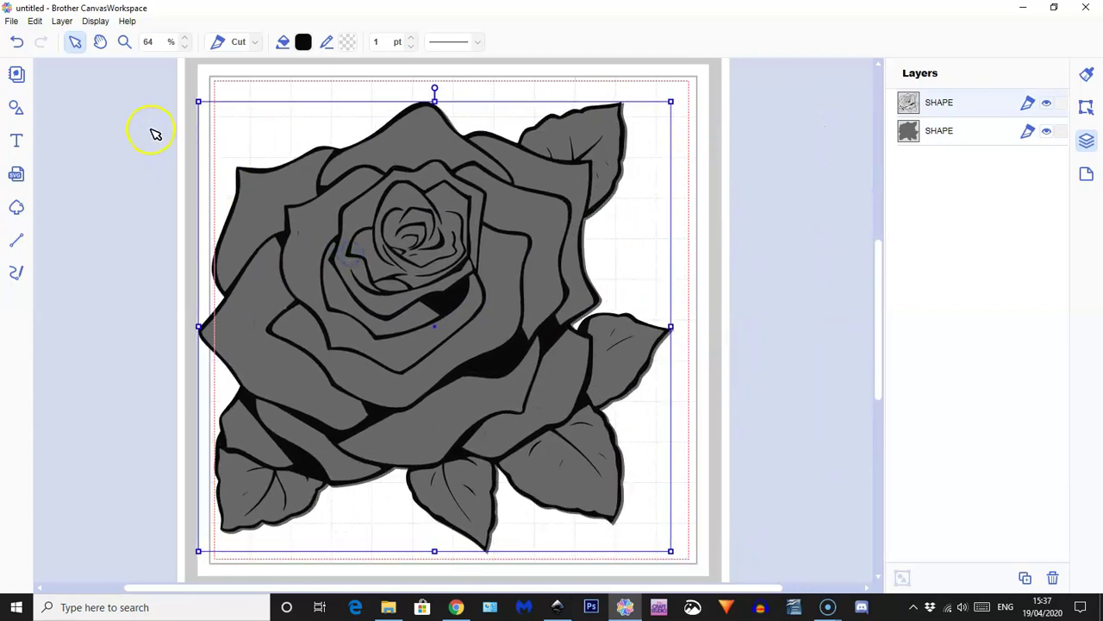
pyautogui.moveTo(153, 134); pyautogui.dragTo(379, 298)
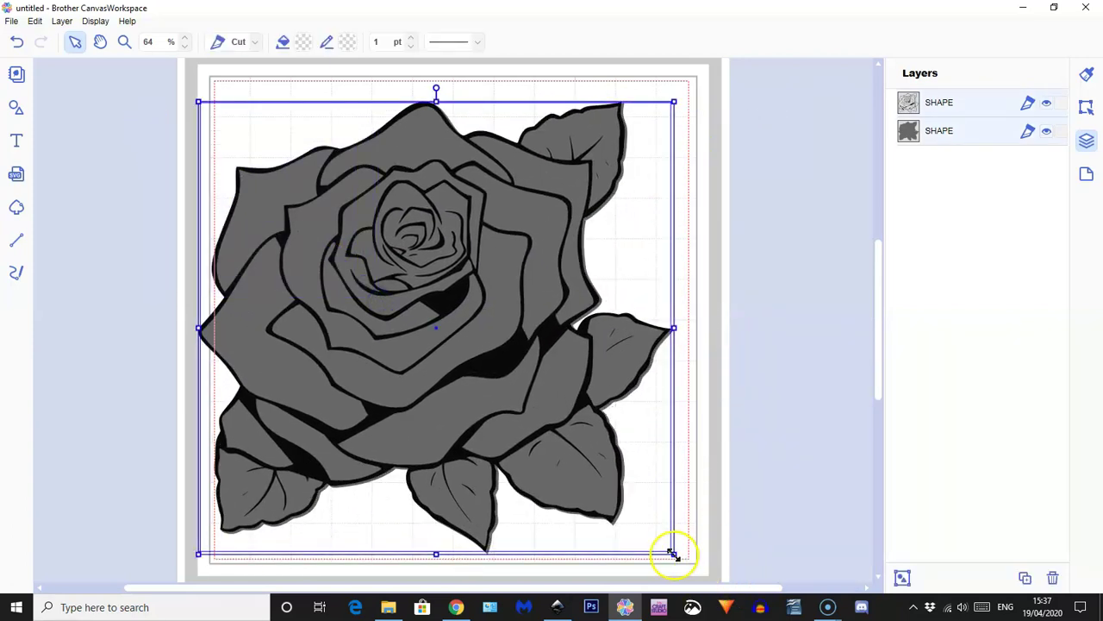
pyautogui.moveTo(673, 554); pyautogui.dragTo(498, 434)
pyautogui.click(365, 467)
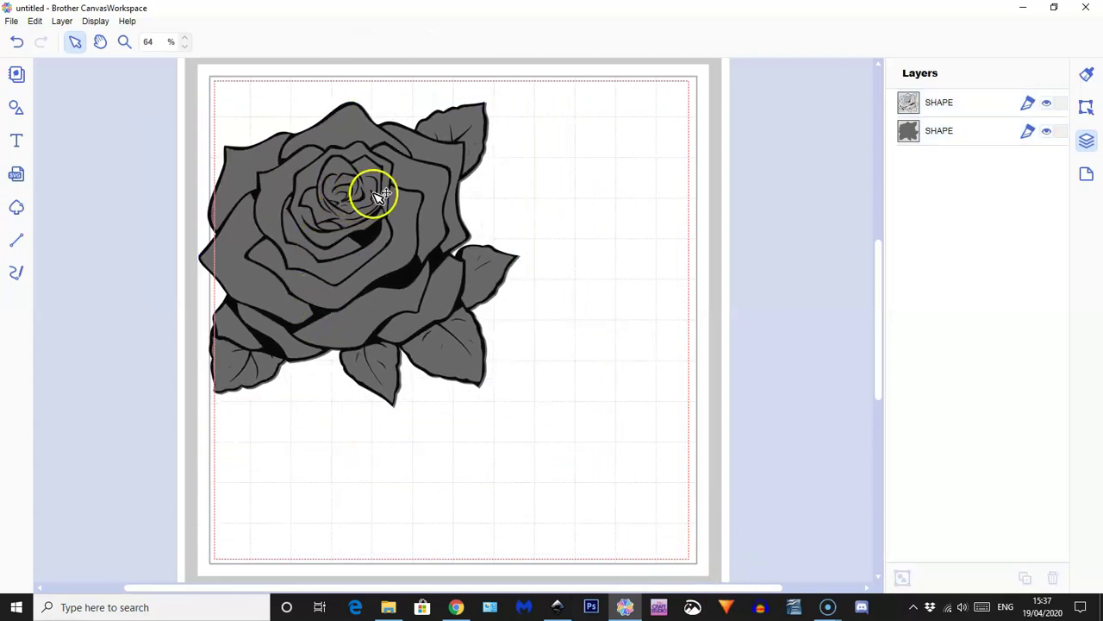
pyautogui.moveTo(366, 192); pyautogui.dragTo(681, 255)
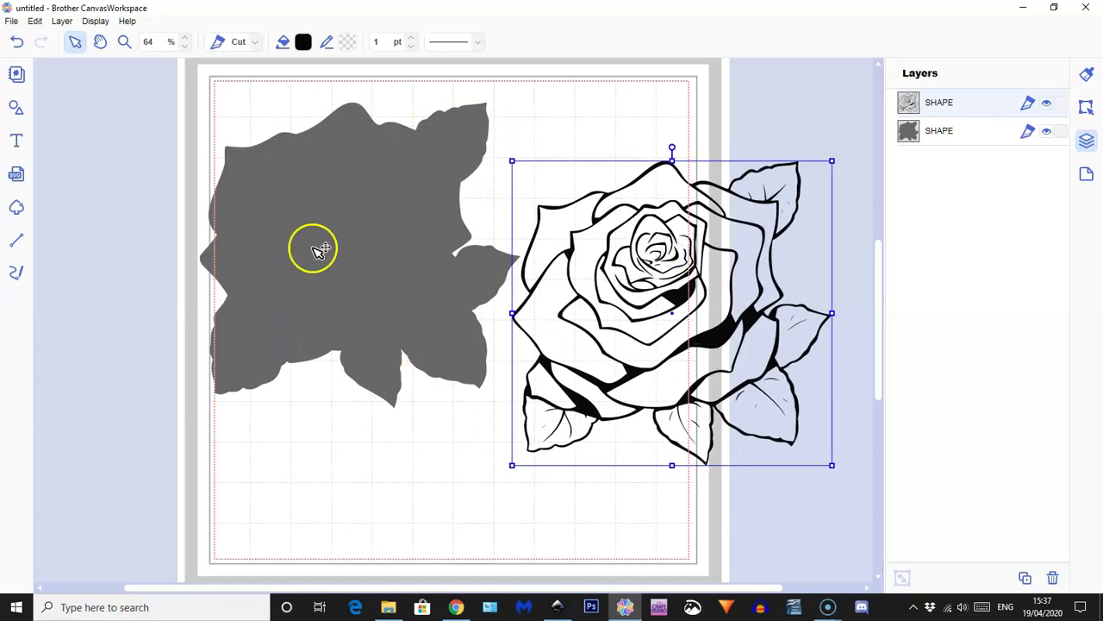
# Give the rose outline a black line colour and a black fill in Color Pallet.
pyautogui.click(302, 43)
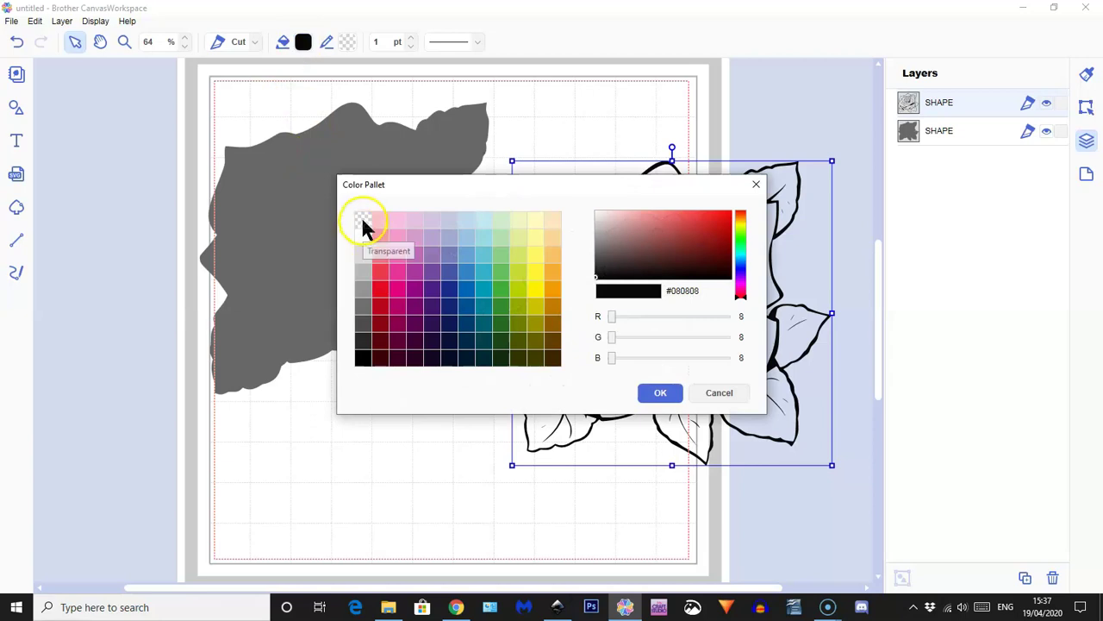
pyautogui.click(363, 223)
pyautogui.click(659, 395)
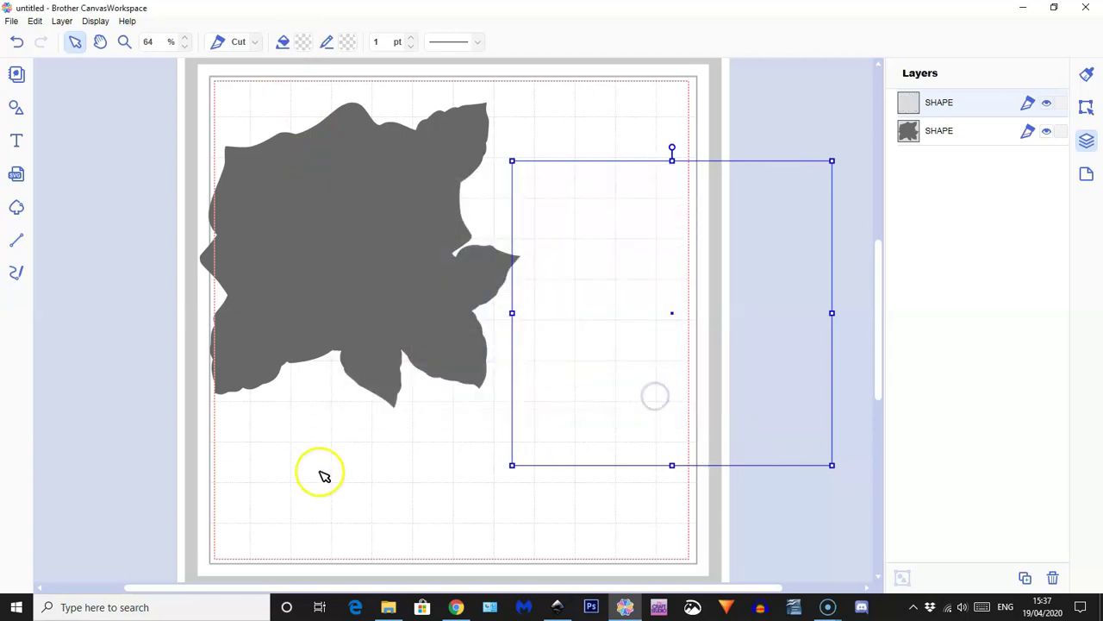
pyautogui.click(347, 42)
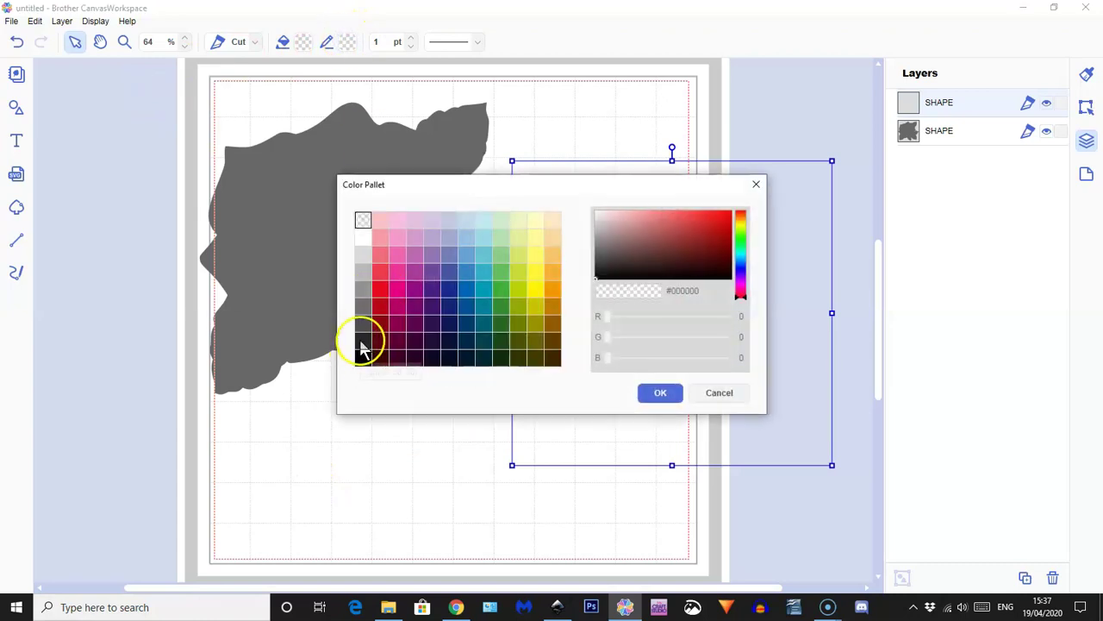
pyautogui.click(363, 358)
pyautogui.click(662, 394)
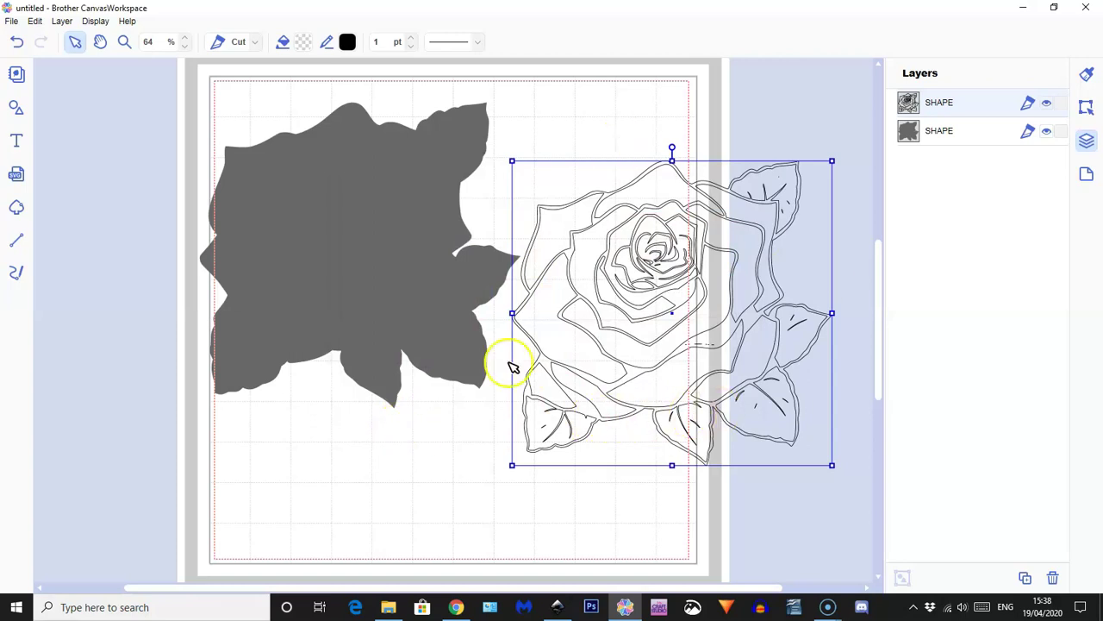
pyautogui.click(299, 43)
pyautogui.click(363, 352)
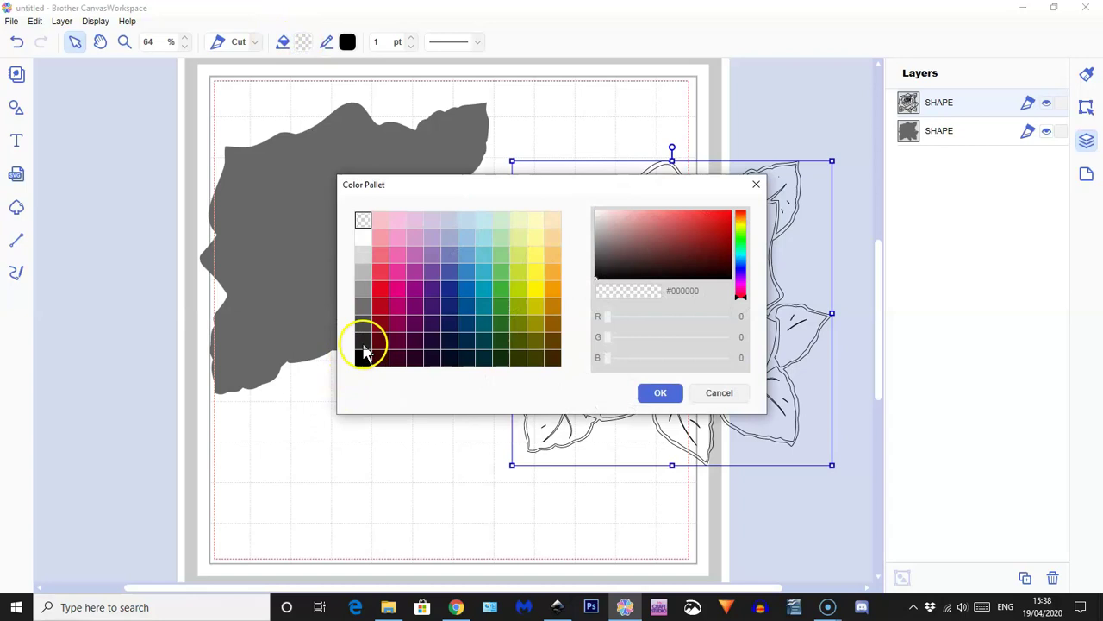
pyautogui.click(660, 394)
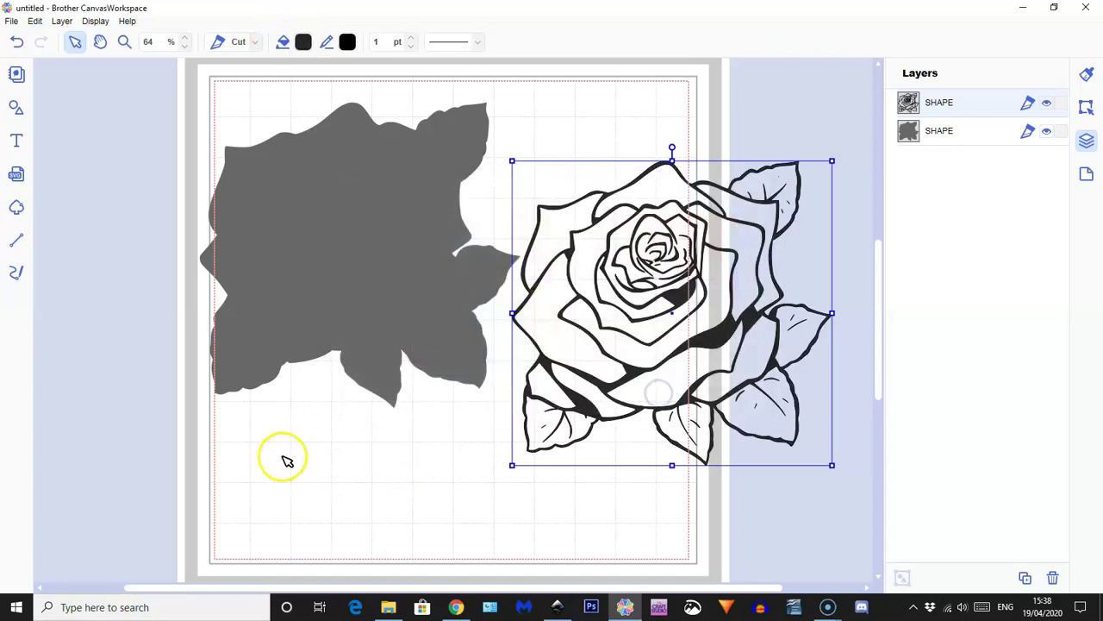
# Give the grey flower shape a transparent fill and dark grey #262626 outline, then drag the rose over it.
pyautogui.click(339, 227)
pyautogui.click(301, 45)
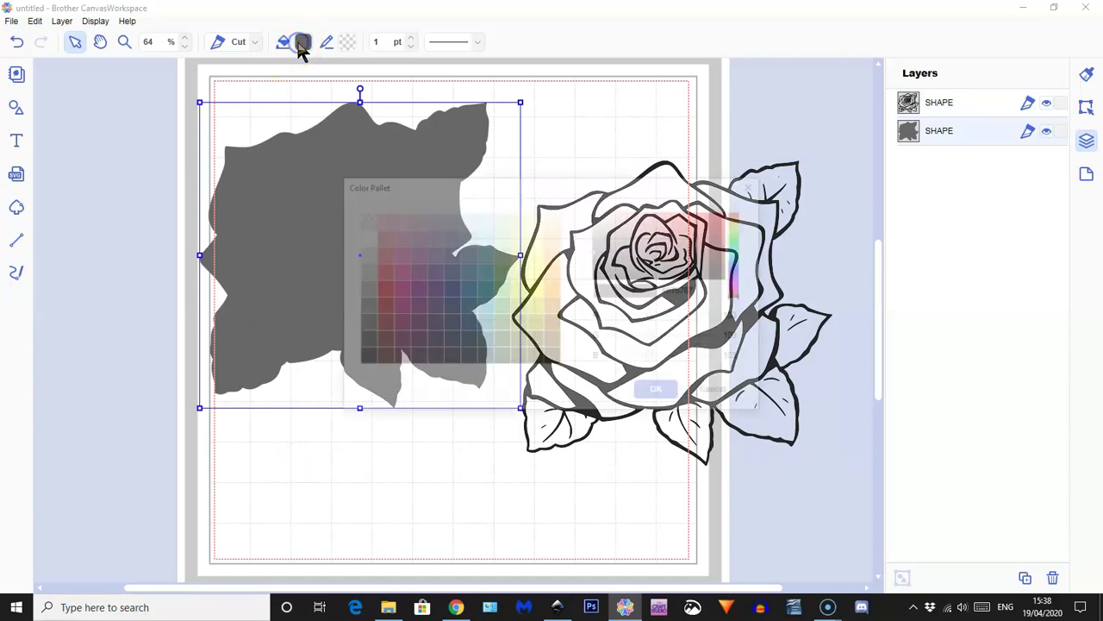
pyautogui.click(363, 220)
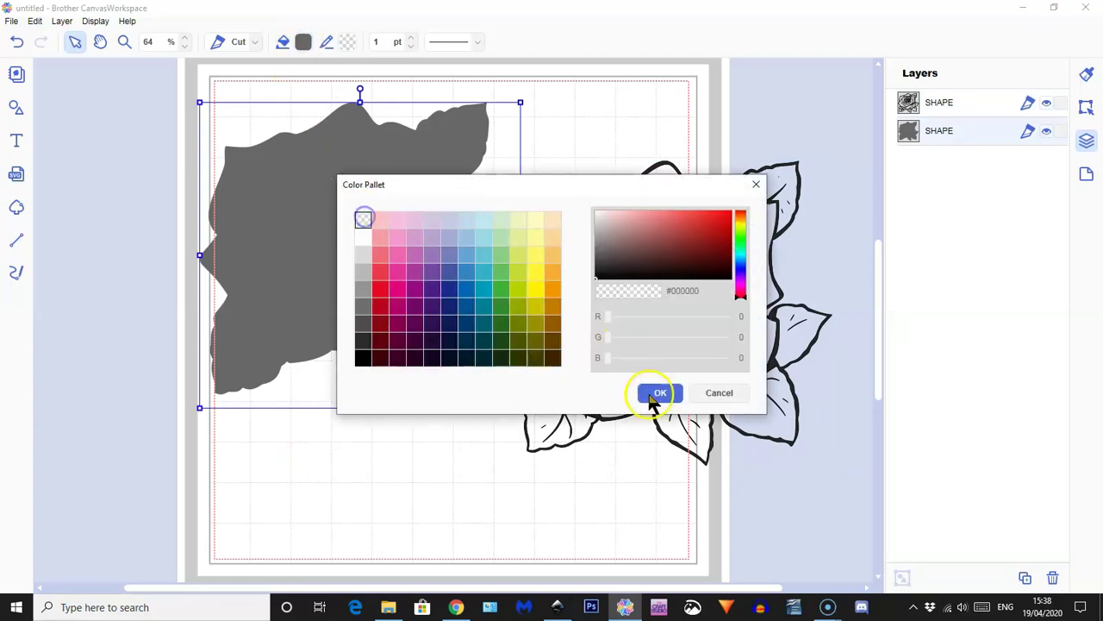
pyautogui.click(661, 394)
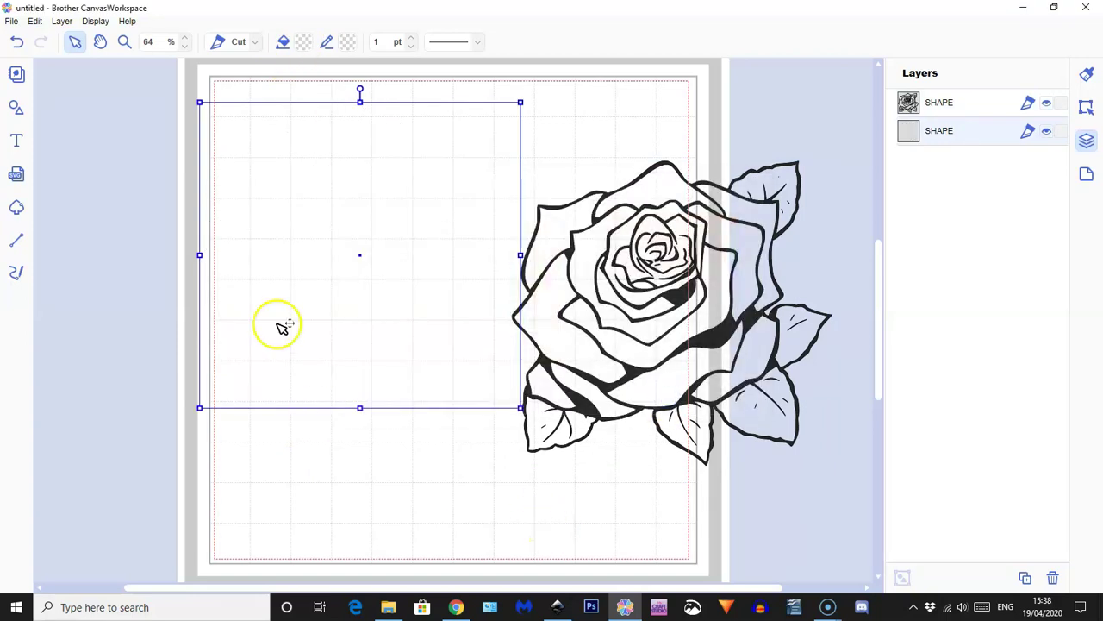
pyautogui.click(345, 45)
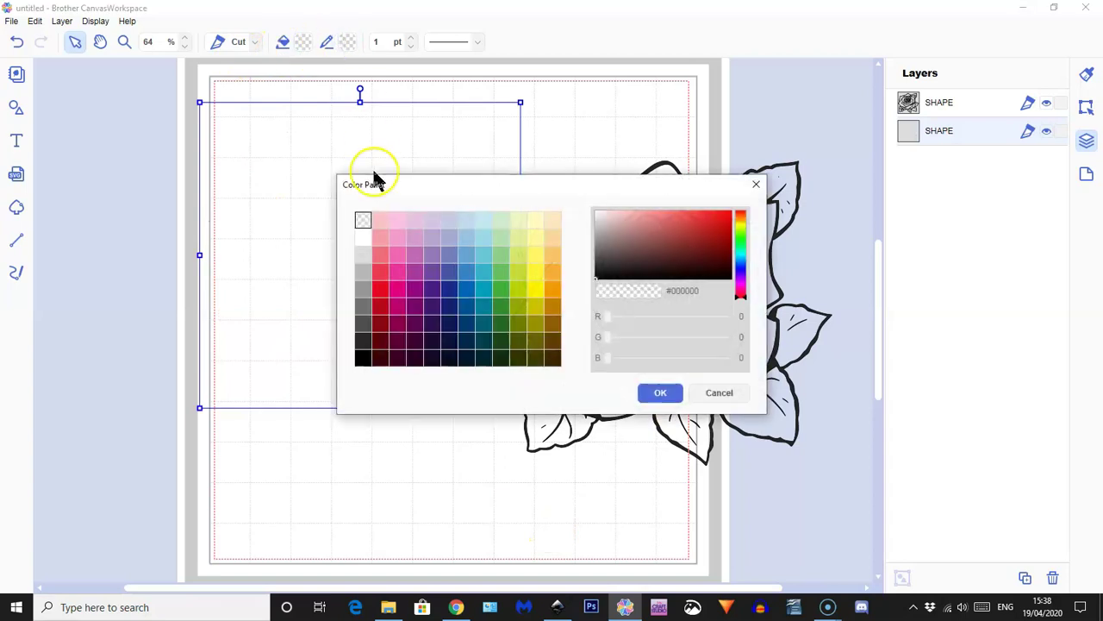
pyautogui.click(363, 338)
pyautogui.click(660, 393)
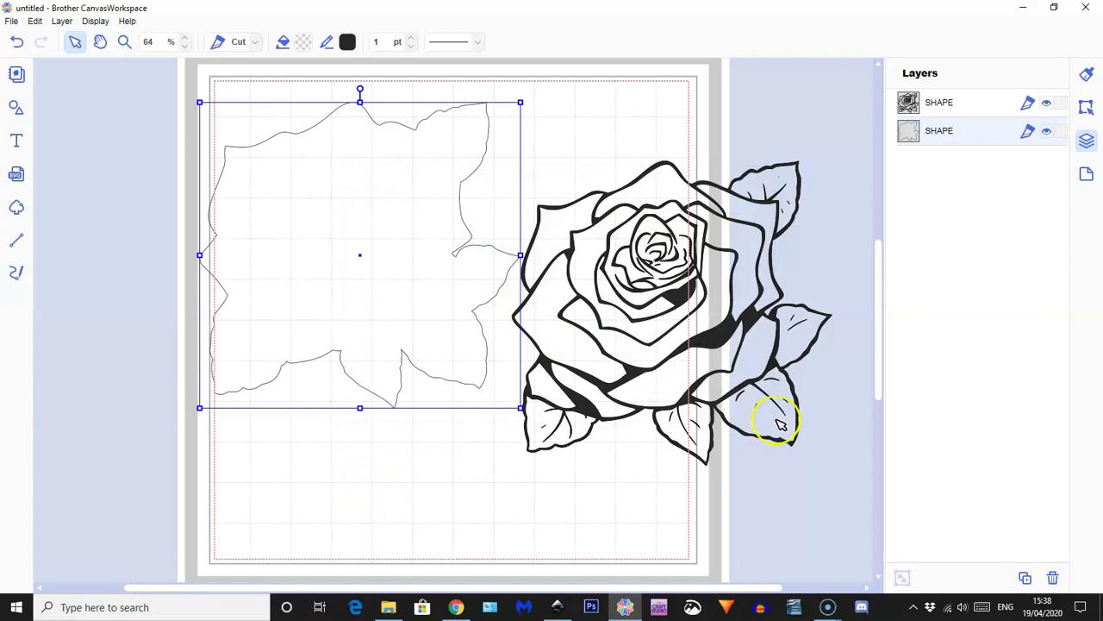
pyautogui.moveTo(724, 336); pyautogui.dragTo(413, 280)
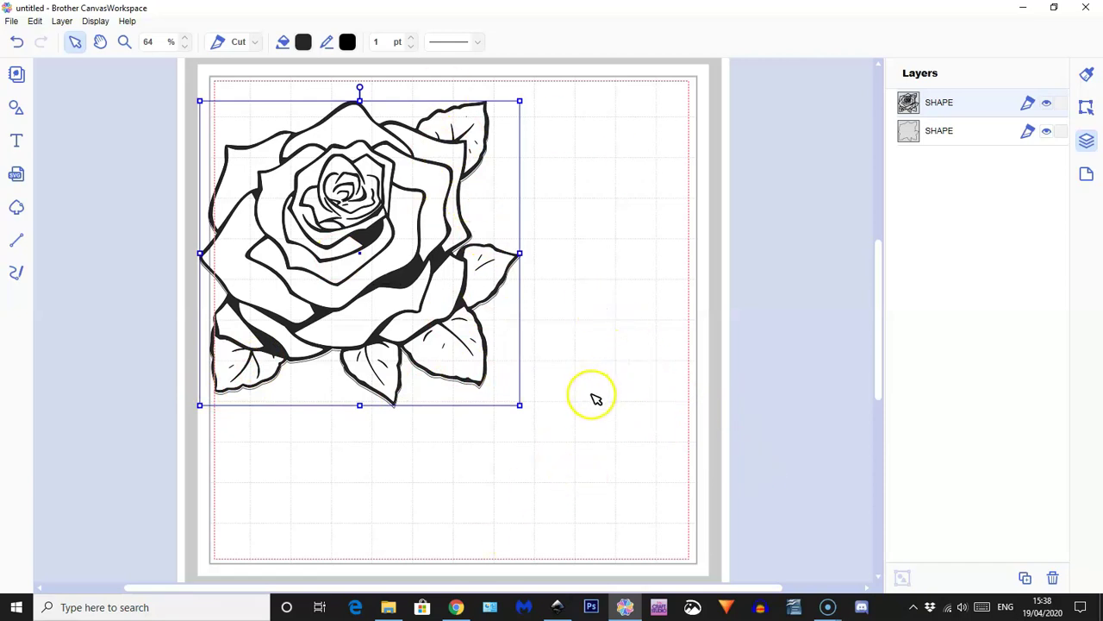
# Attempt the FCM export and dismiss the tiny-objects warning and out-of-bounds error.
pyautogui.click(11, 22)
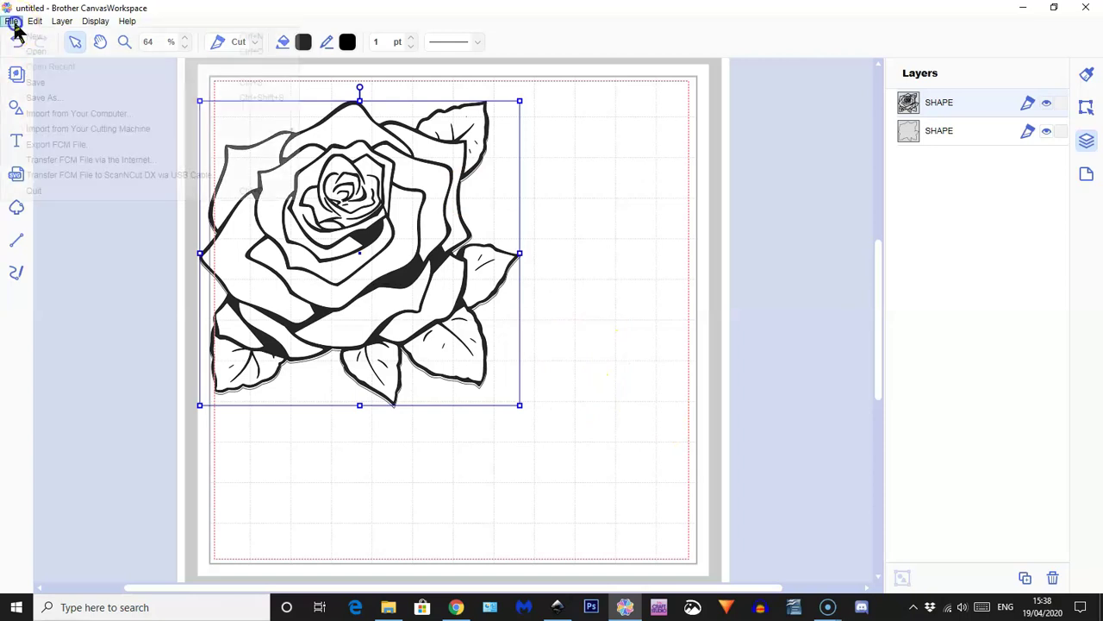
pyautogui.click(57, 145)
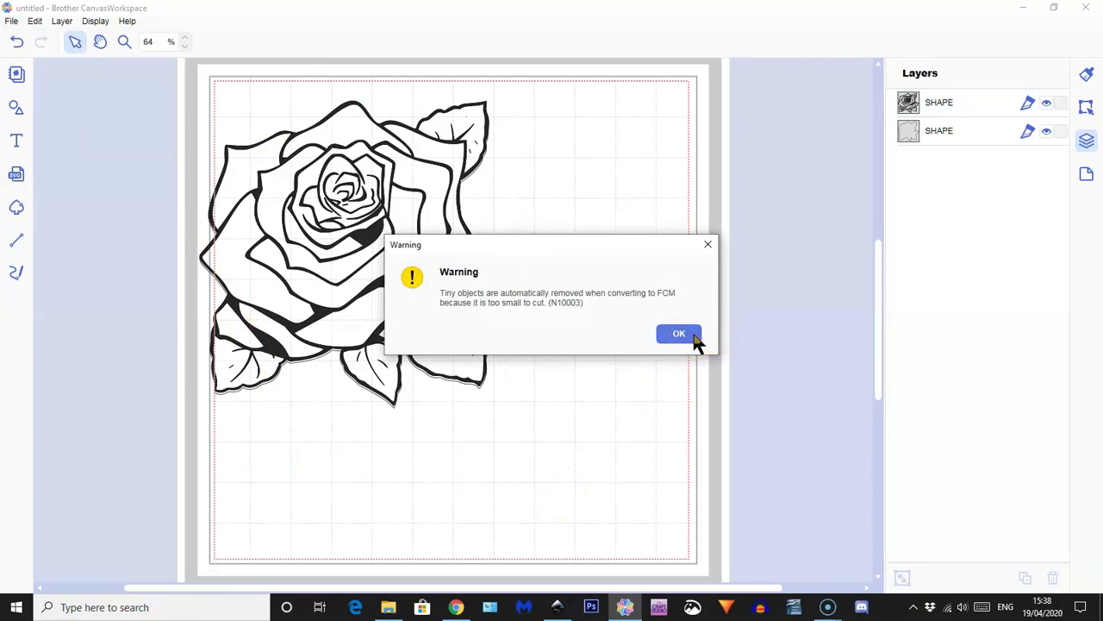
pyautogui.click(695, 339)
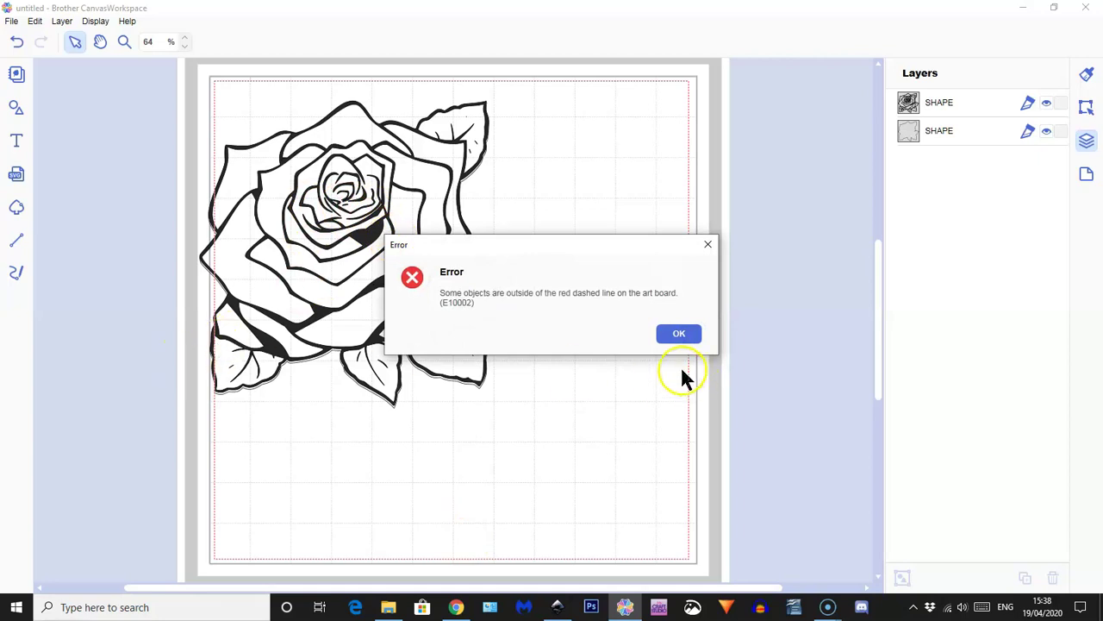
pyautogui.click(679, 334)
# Move the rose and its backing shape together inside the red dashed cutting boundary.
pyautogui.moveTo(148, 135); pyautogui.dragTo(534, 428)
pyautogui.moveTo(349, 230); pyautogui.dragTo(442, 281)
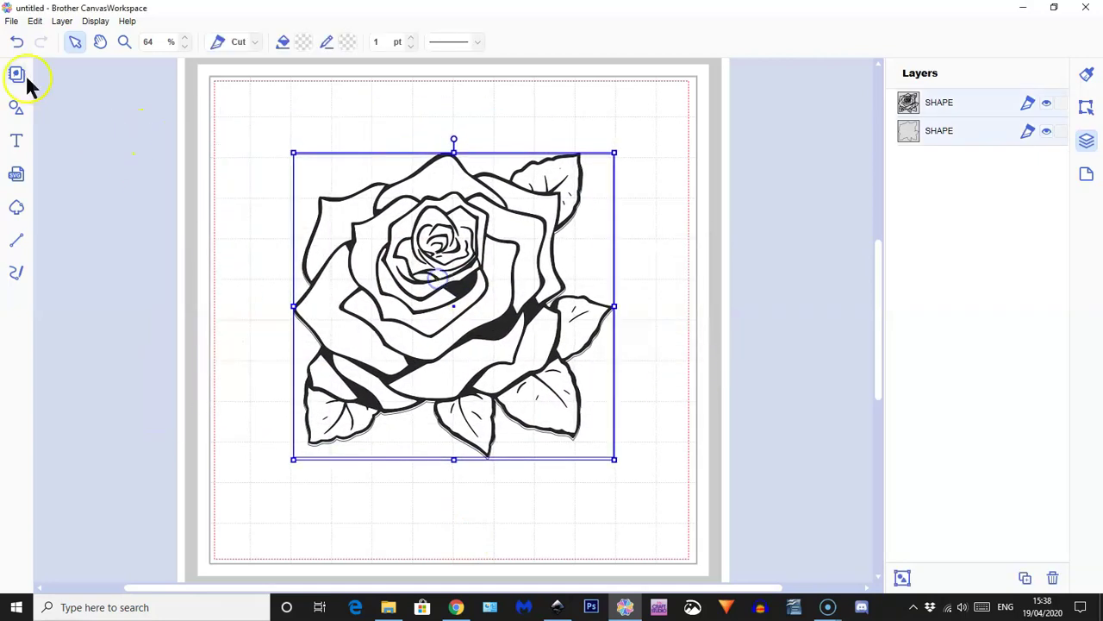
pyautogui.click(11, 22)
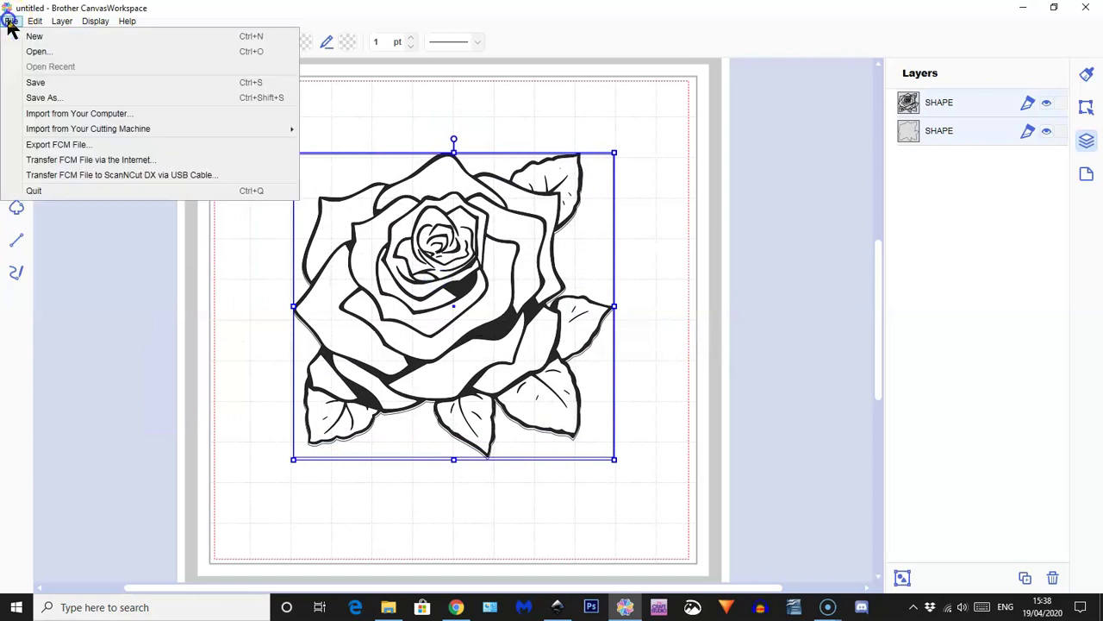
# Export the design as FCM file 'rose' in Brother Scan n cut, then minimize CanvasWorkspace.
pyautogui.click(59, 145)
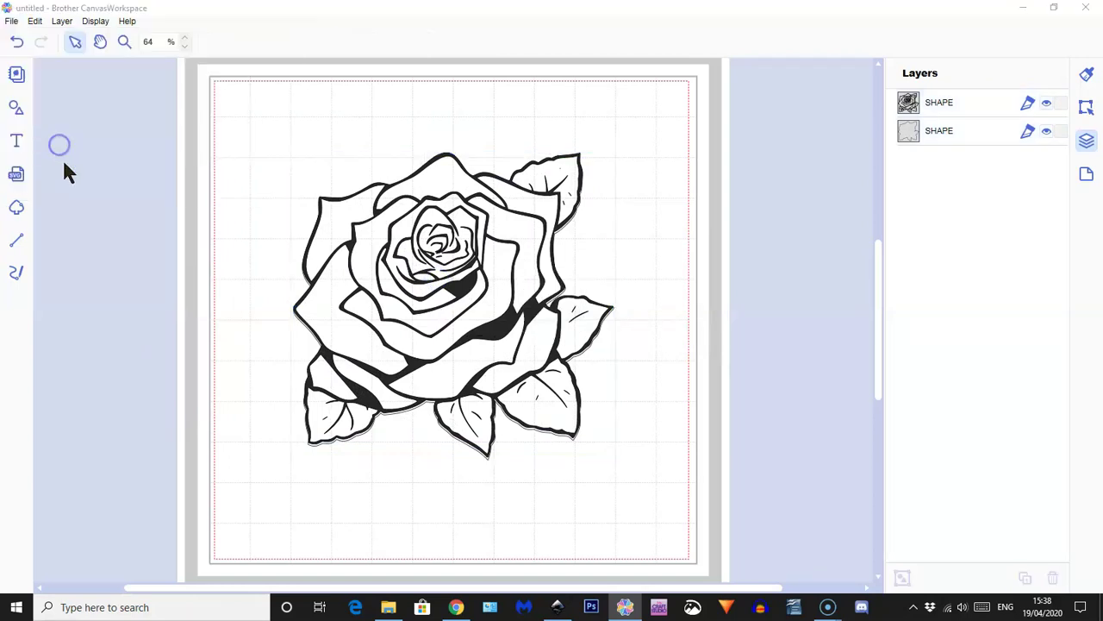
pyautogui.click(677, 335)
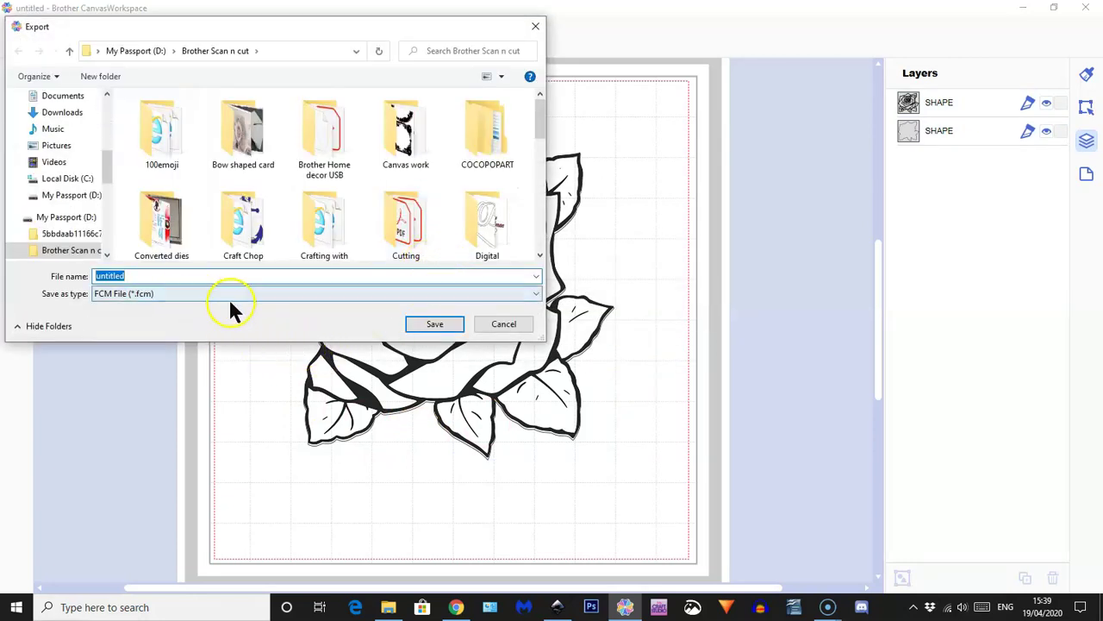
pyautogui.write('r')
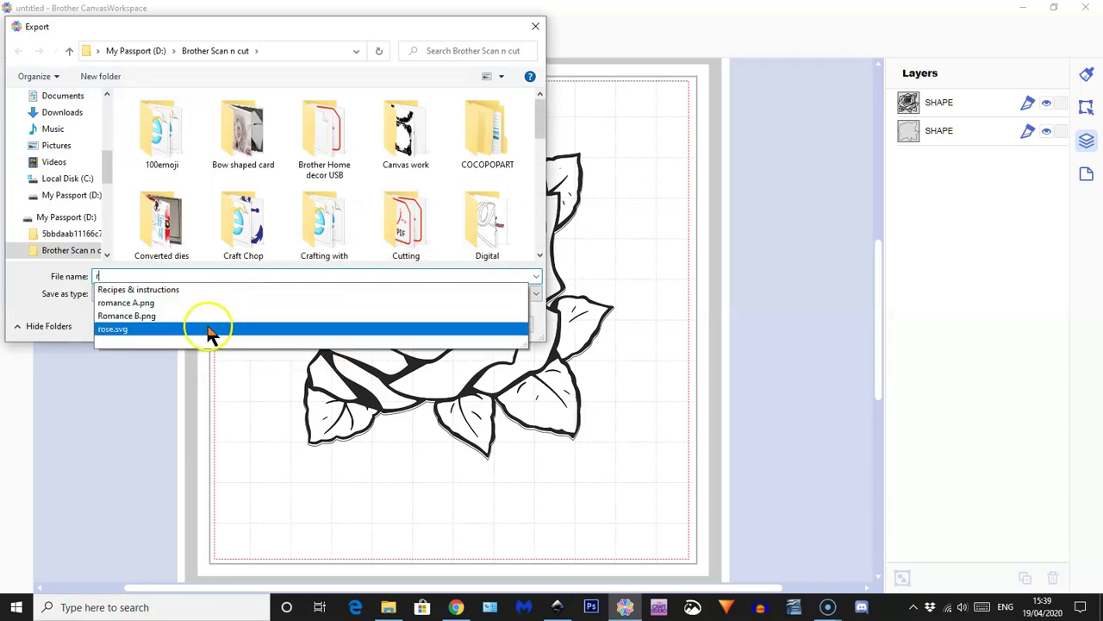
pyautogui.click(205, 335)
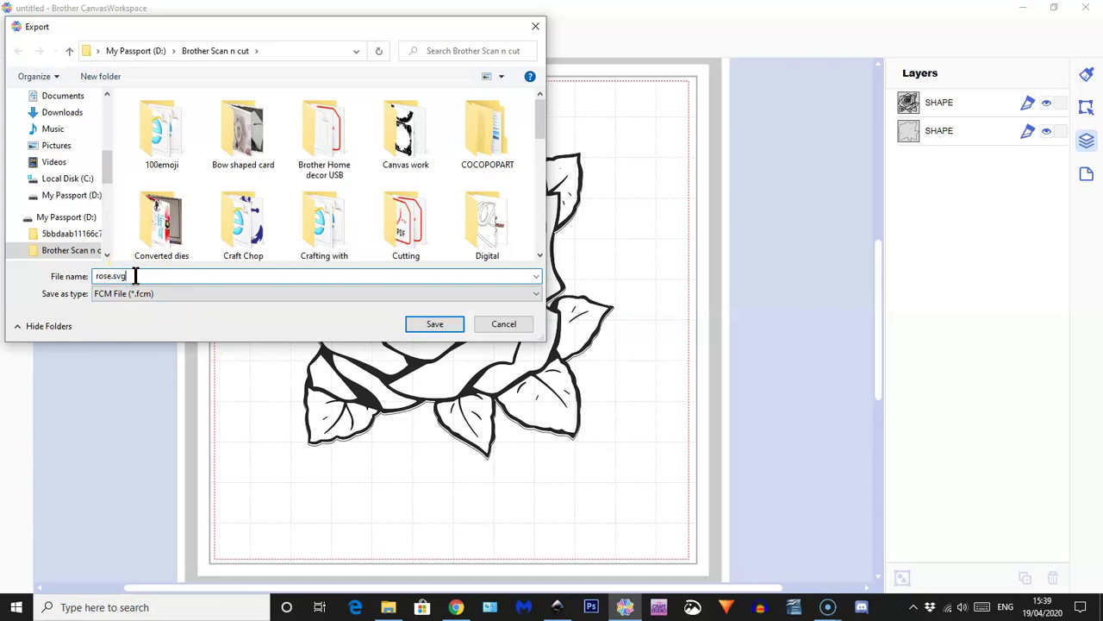
pyautogui.press('BackSpace')
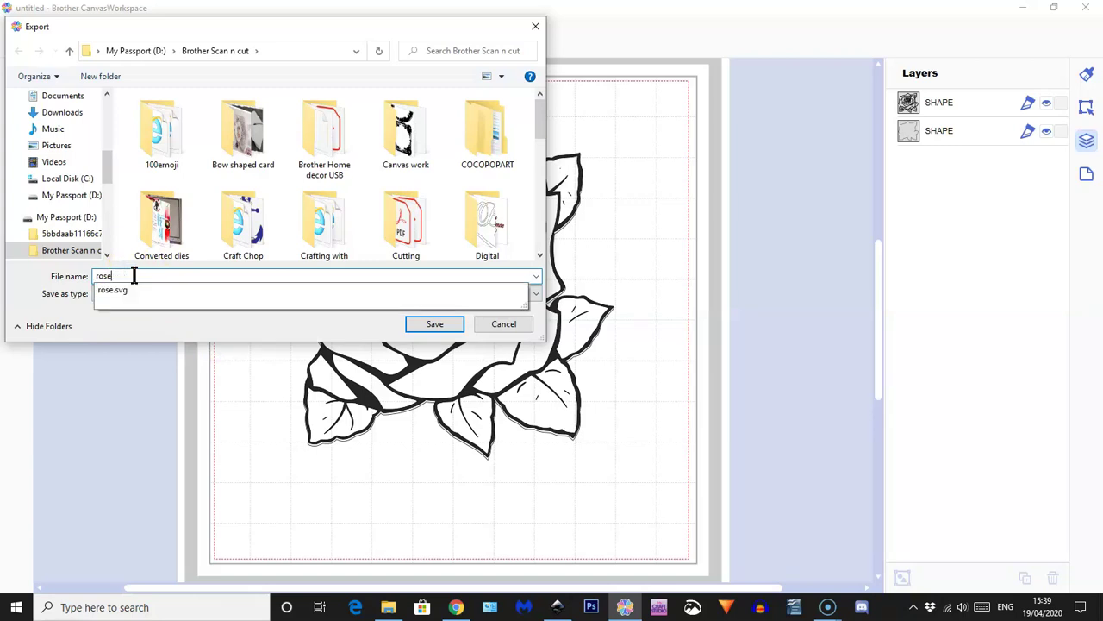
pyautogui.press('Return')
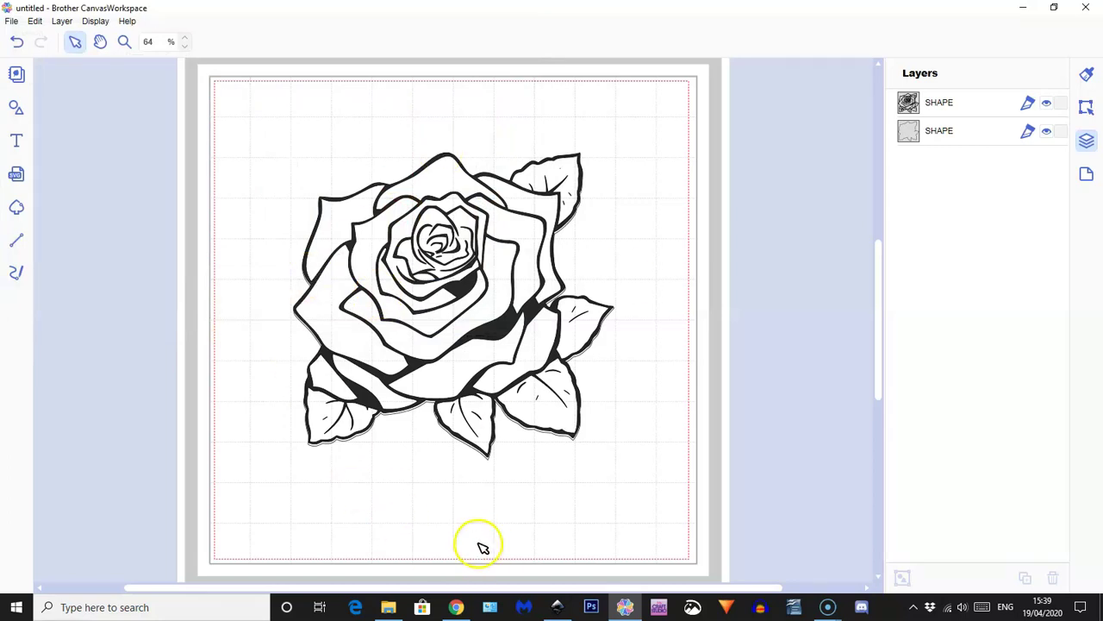
pyautogui.click(1017, 9)
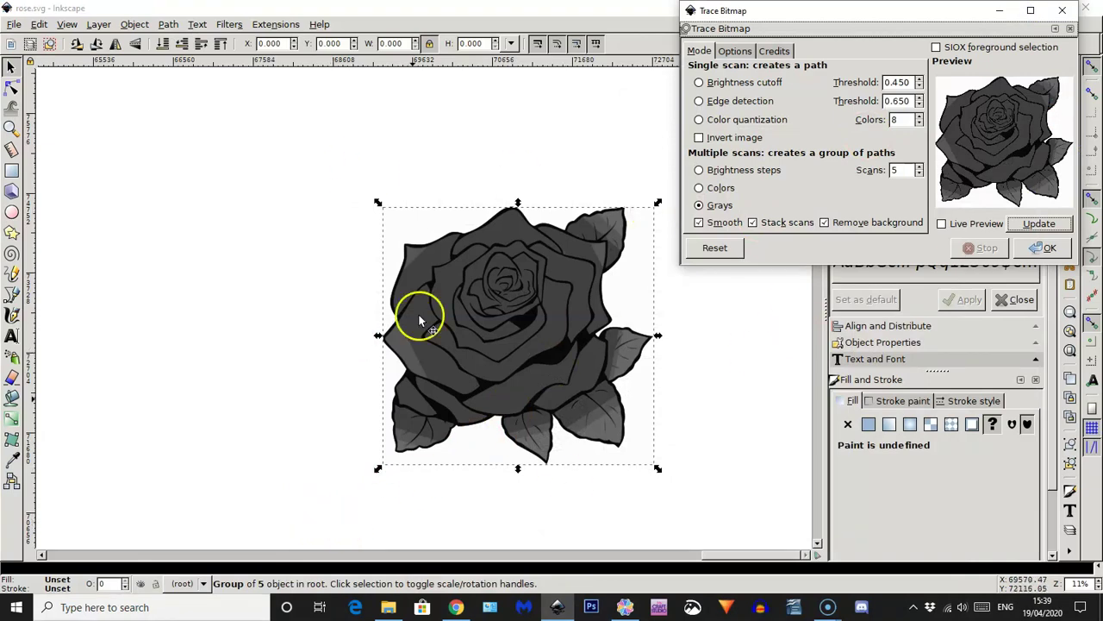
# Go back to Pixabay's flower results in Chrome and open the pink Rose Graphic Flower page.
pyautogui.click(457, 607)
pyautogui.click(205, 367)
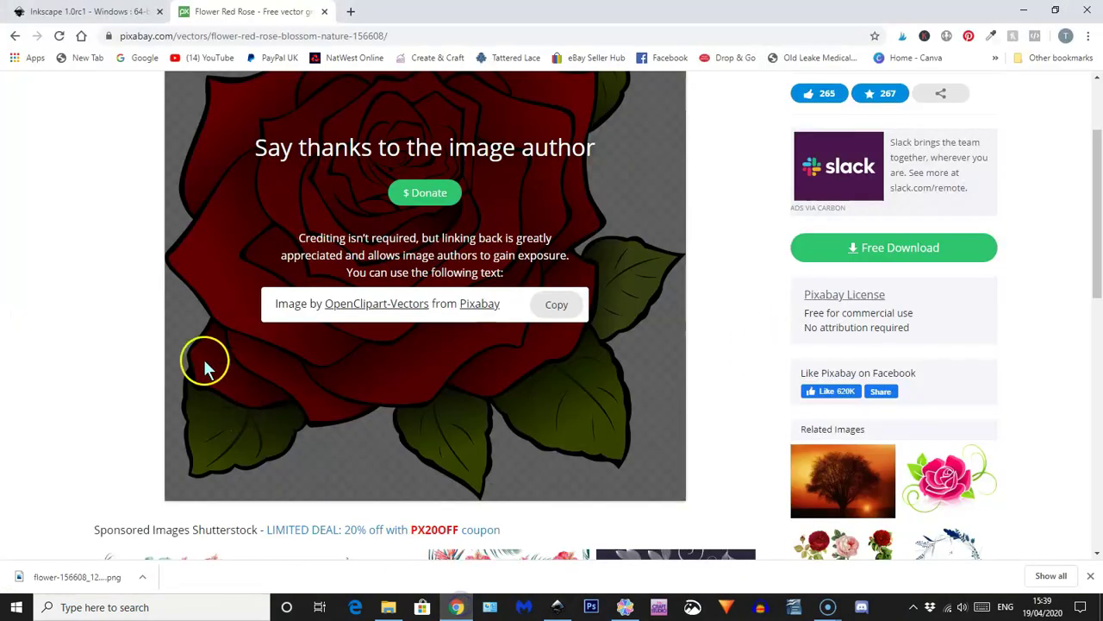
pyautogui.click(15, 36)
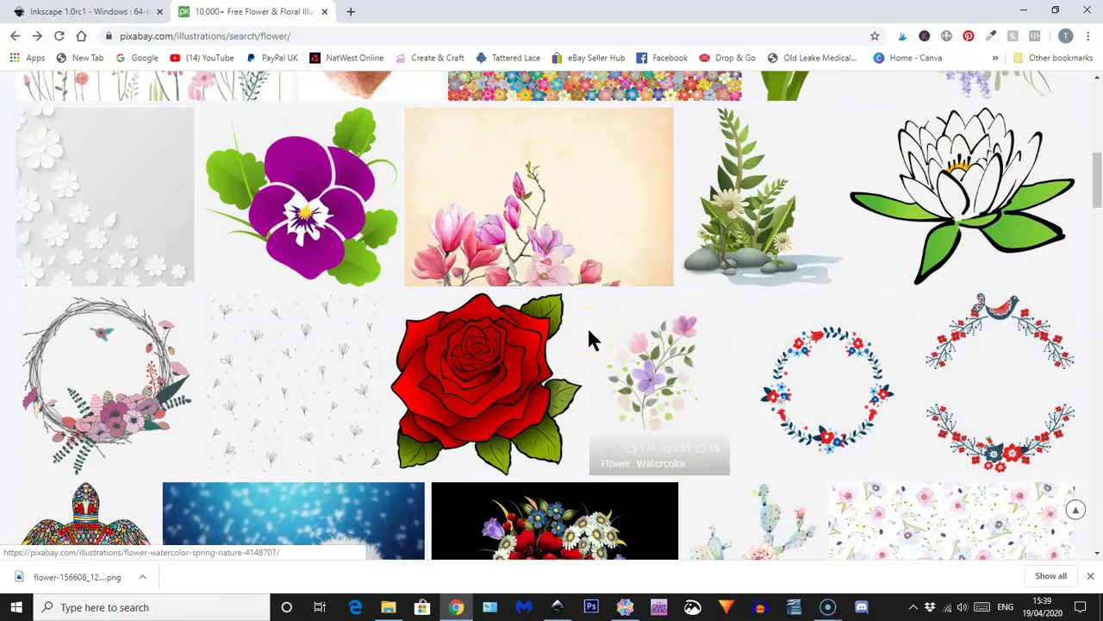
pyautogui.click(583, 326)
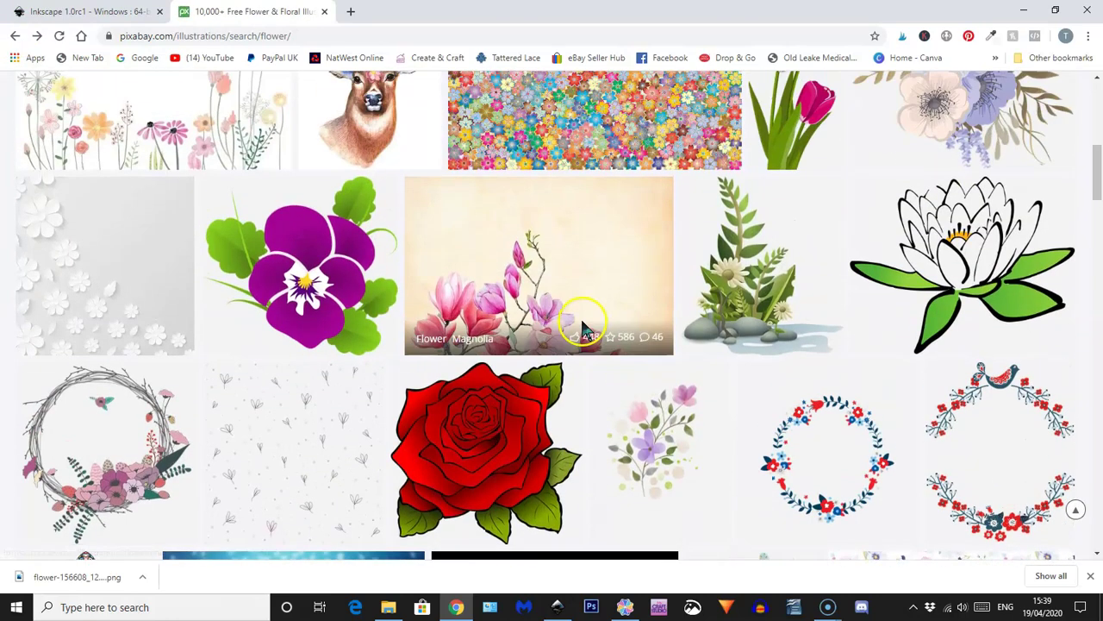
pyautogui.scroll(3, 582, 323)
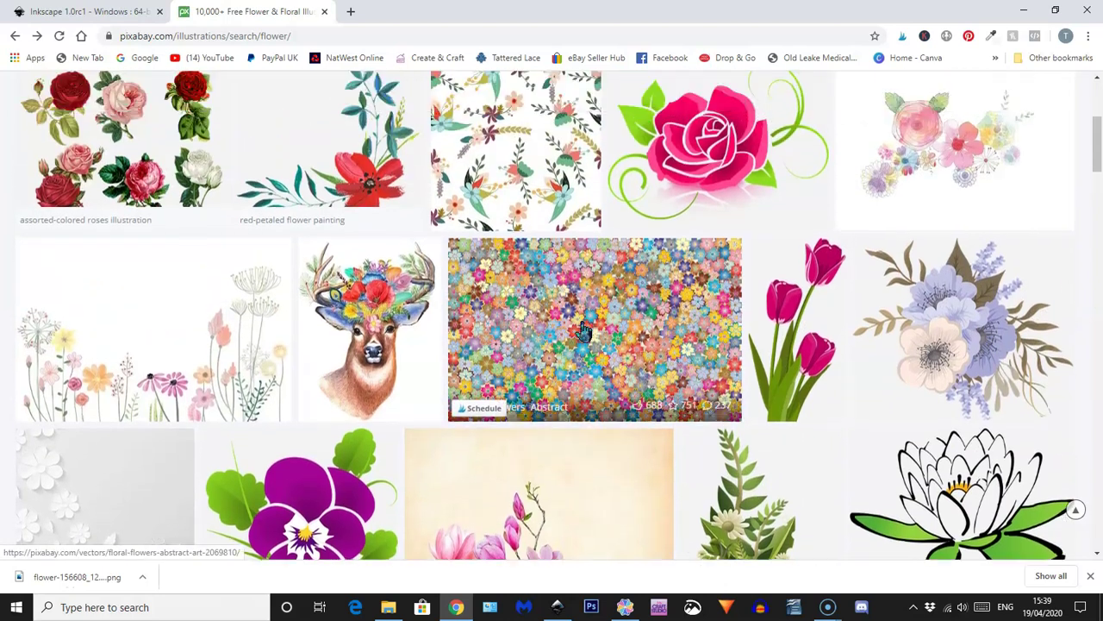
pyautogui.scroll(-1, 583, 319)
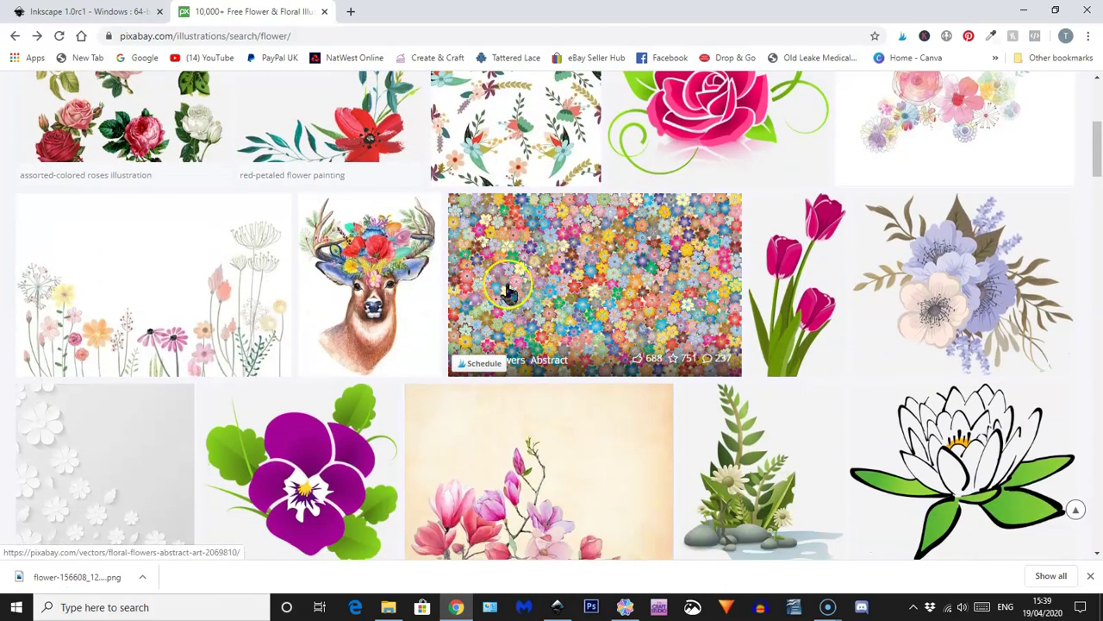
pyautogui.scroll(1, 610, 326)
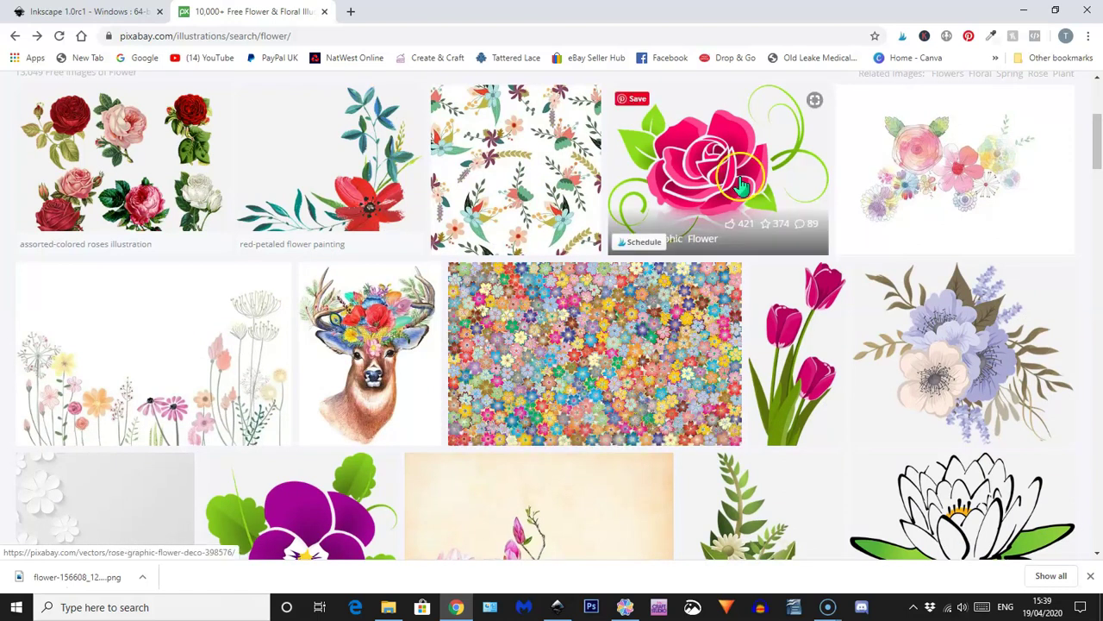
pyautogui.click(635, 296)
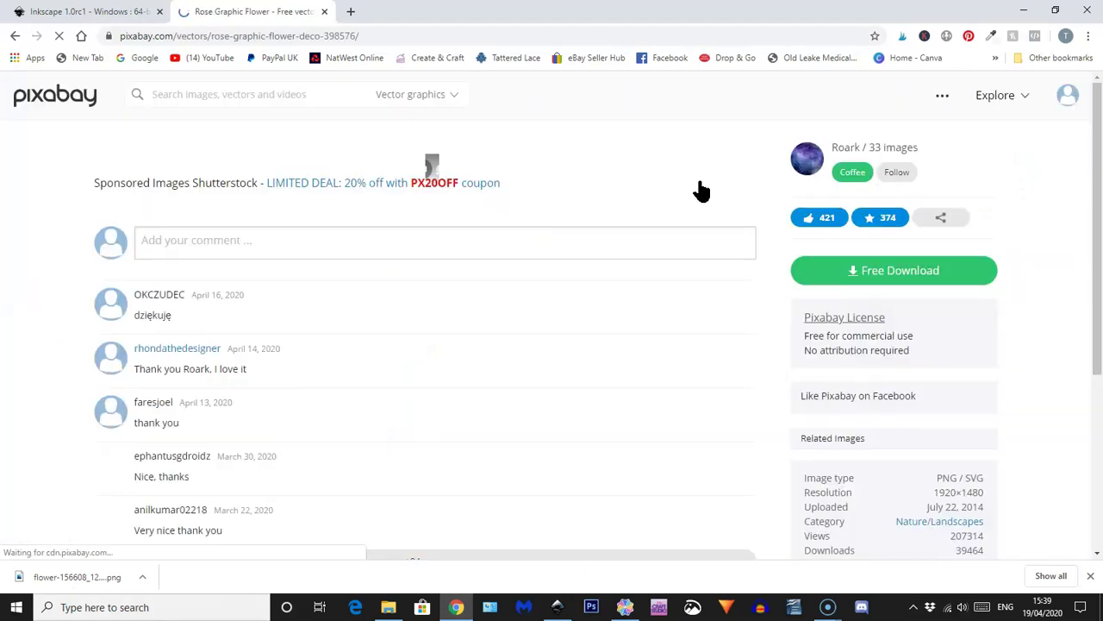
# Download the pink rose as the 640×493 PNG rose-398576_640.png, then minimize Chrome.
pyautogui.click(551, 357)
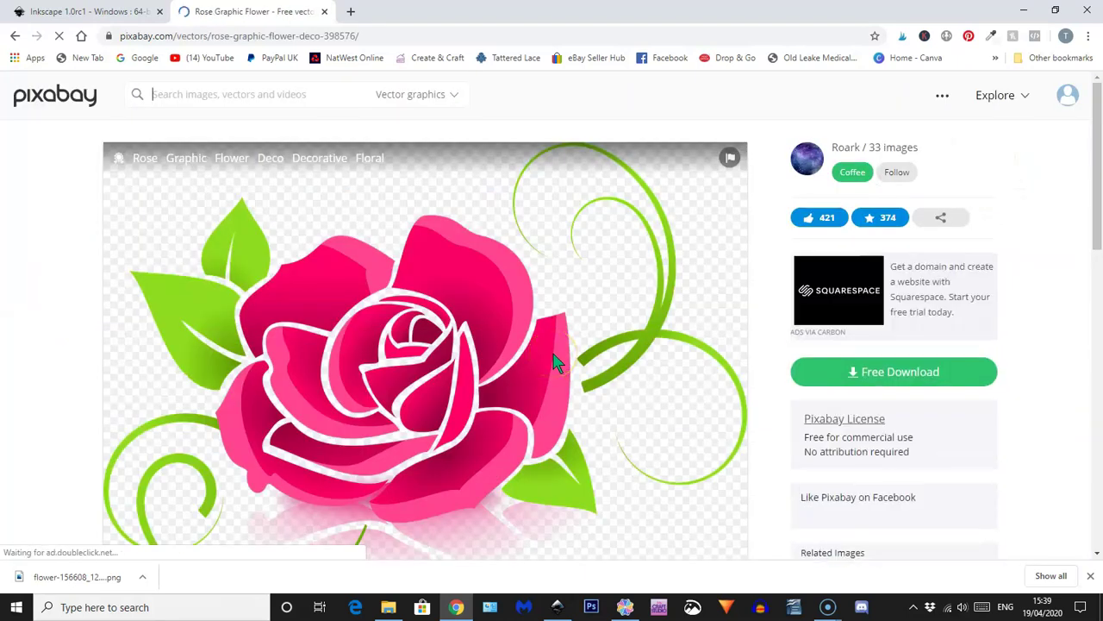
pyautogui.scroll(-1, 554, 362)
pyautogui.scroll(-1, 554, 362)
pyautogui.click(584, 405)
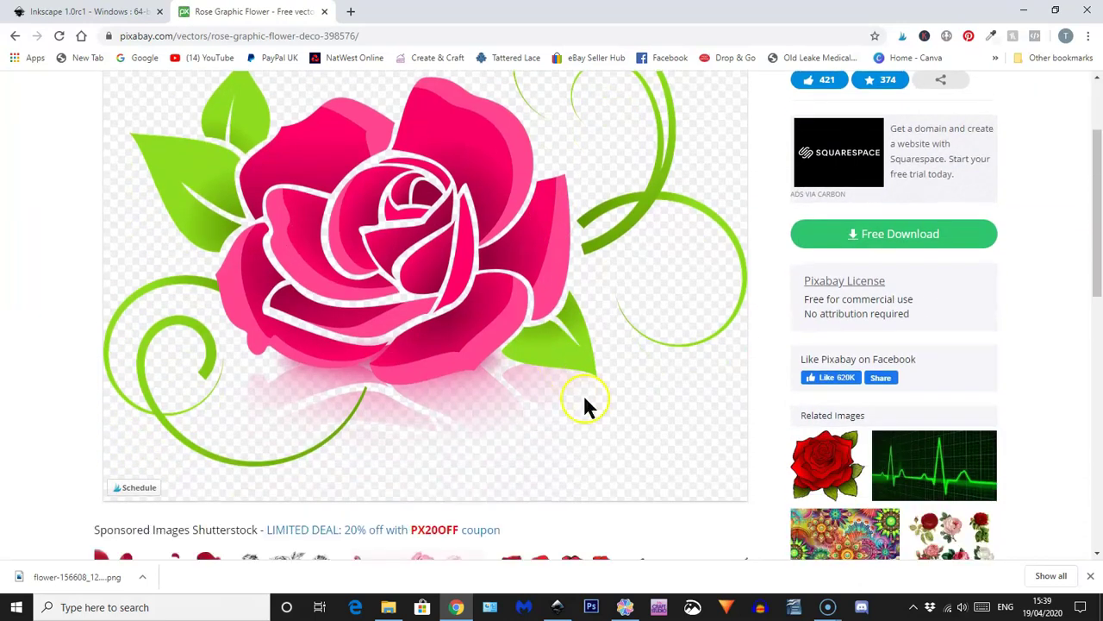
pyautogui.click(840, 244)
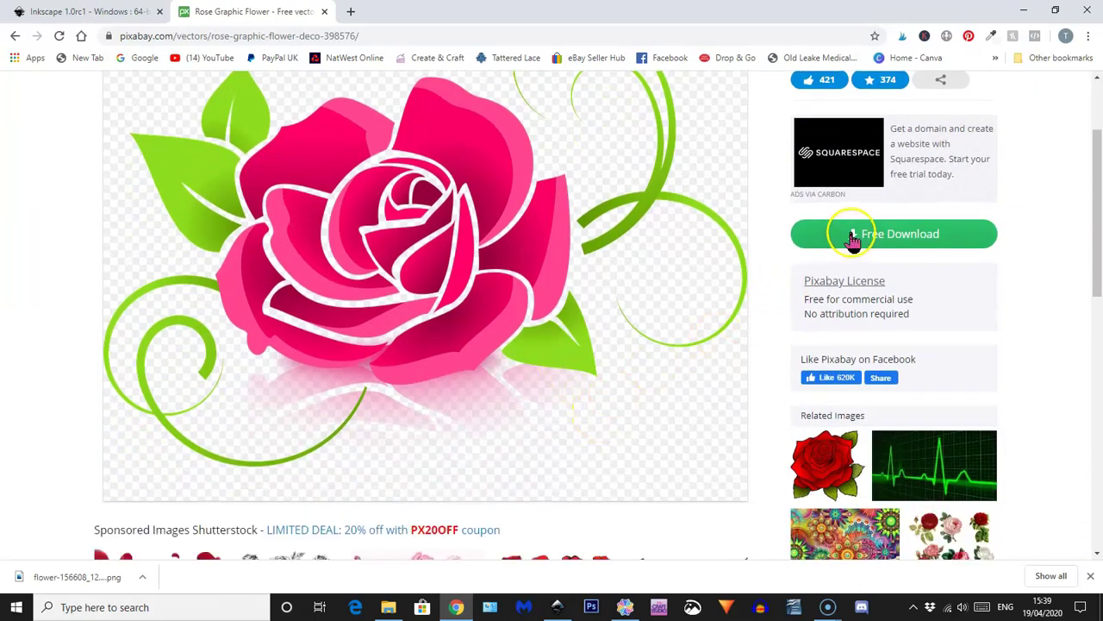
pyautogui.click(865, 343)
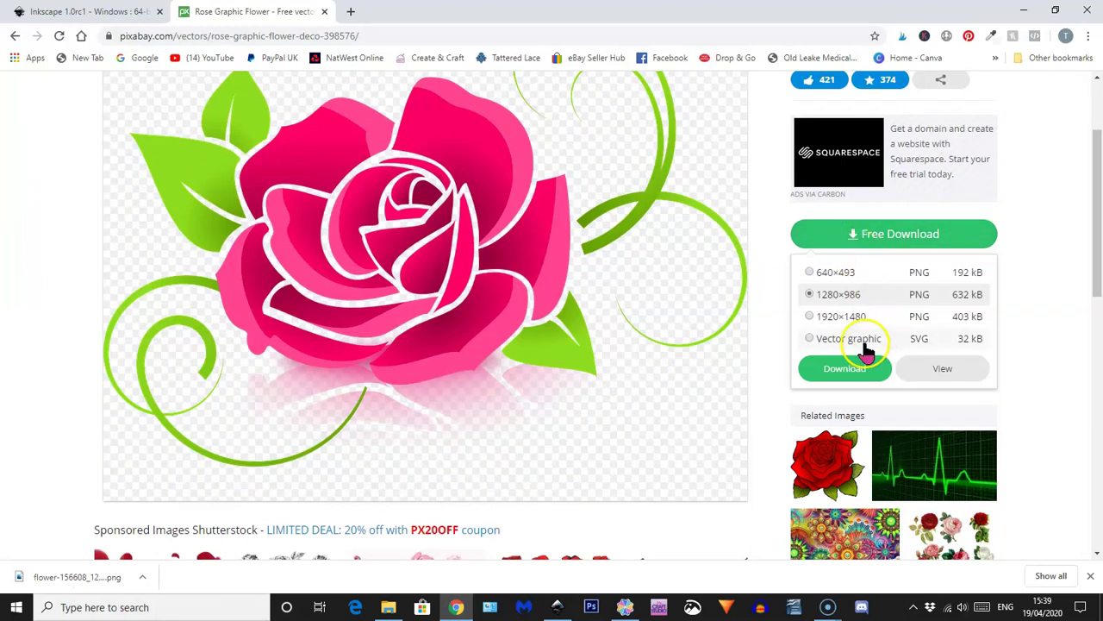
pyautogui.click(810, 273)
pyautogui.click(874, 370)
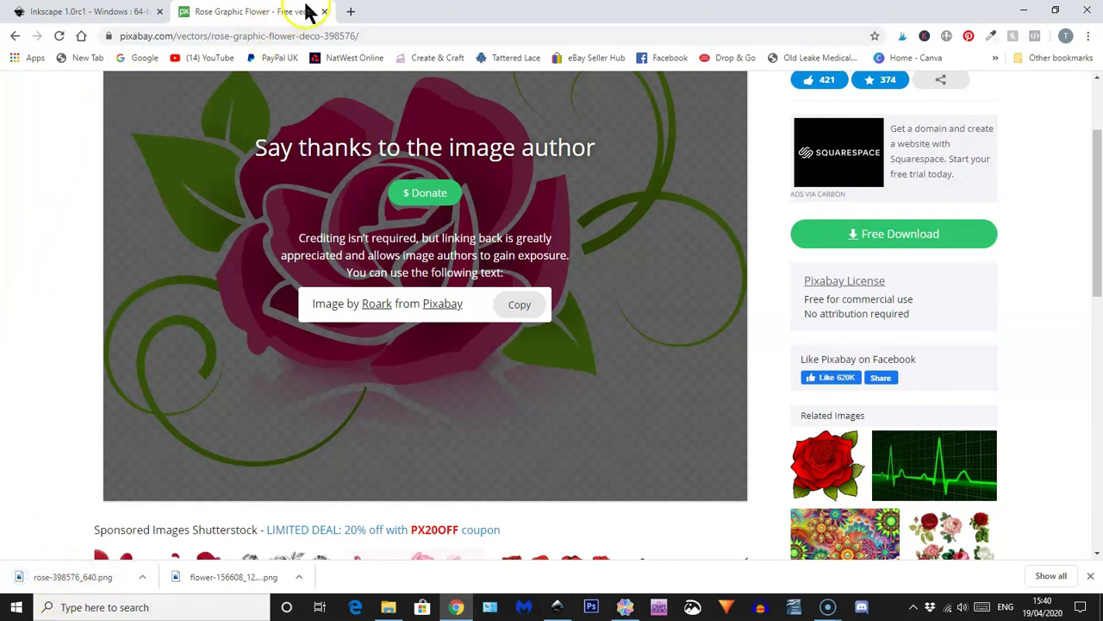
pyautogui.click(1025, 13)
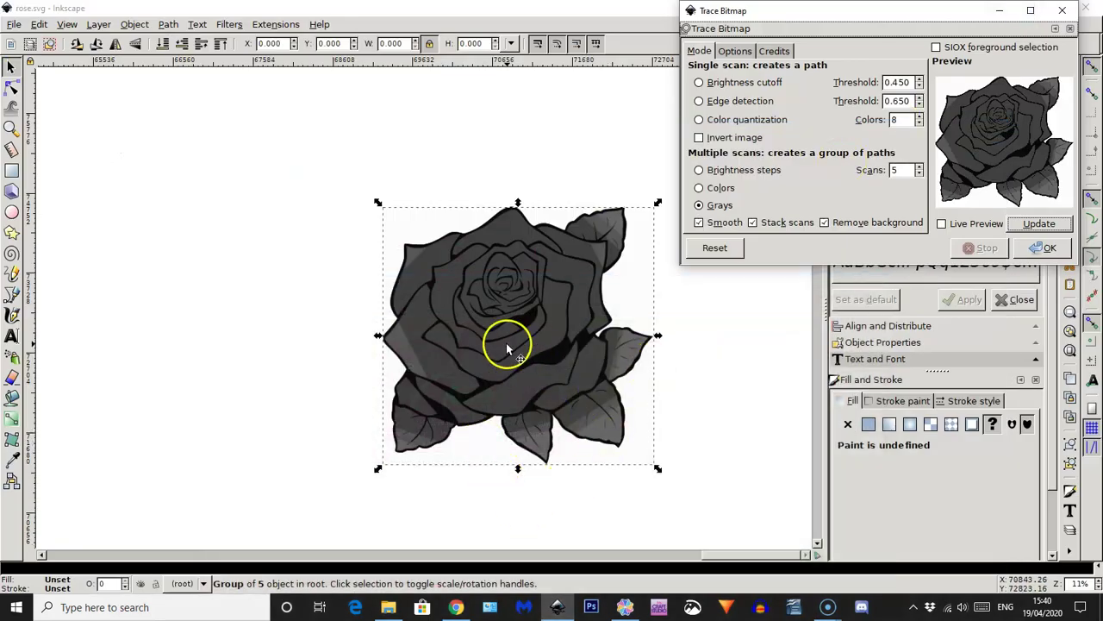
# Delete the earlier traced rose from the Inkscape canvas.
pyautogui.rightClick(496, 325)
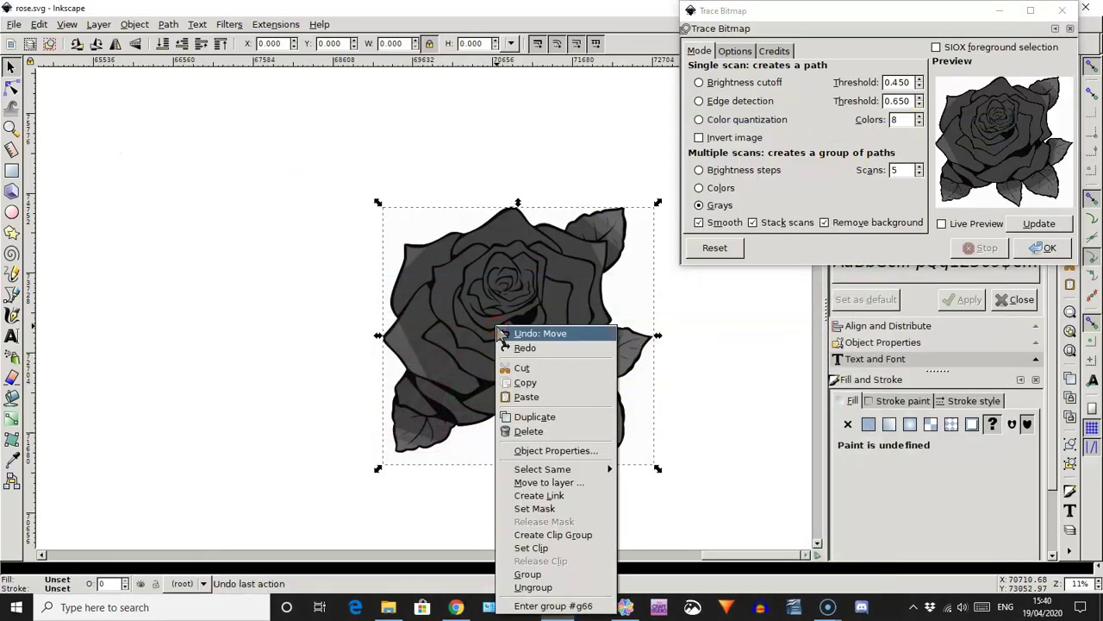
pyautogui.click(518, 432)
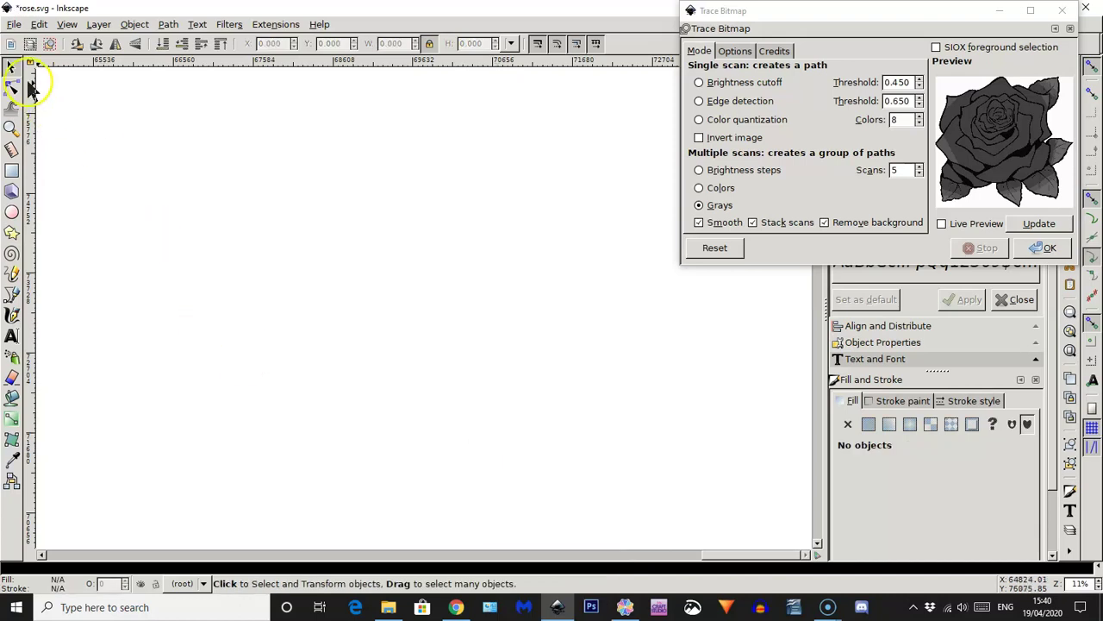
pyautogui.click(14, 25)
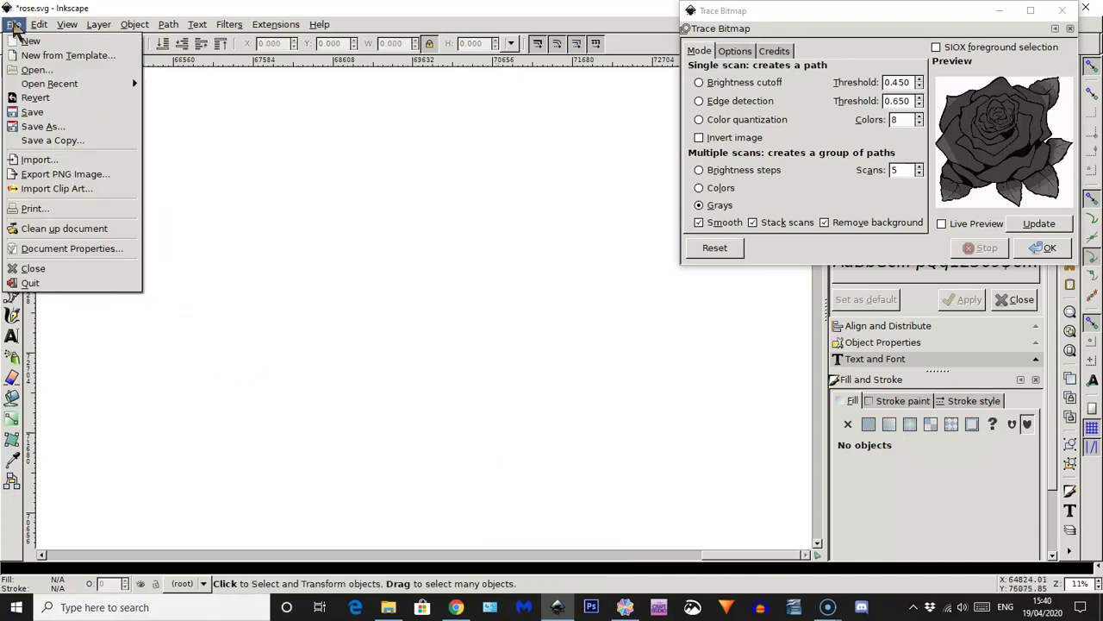
pyautogui.click(263, 145)
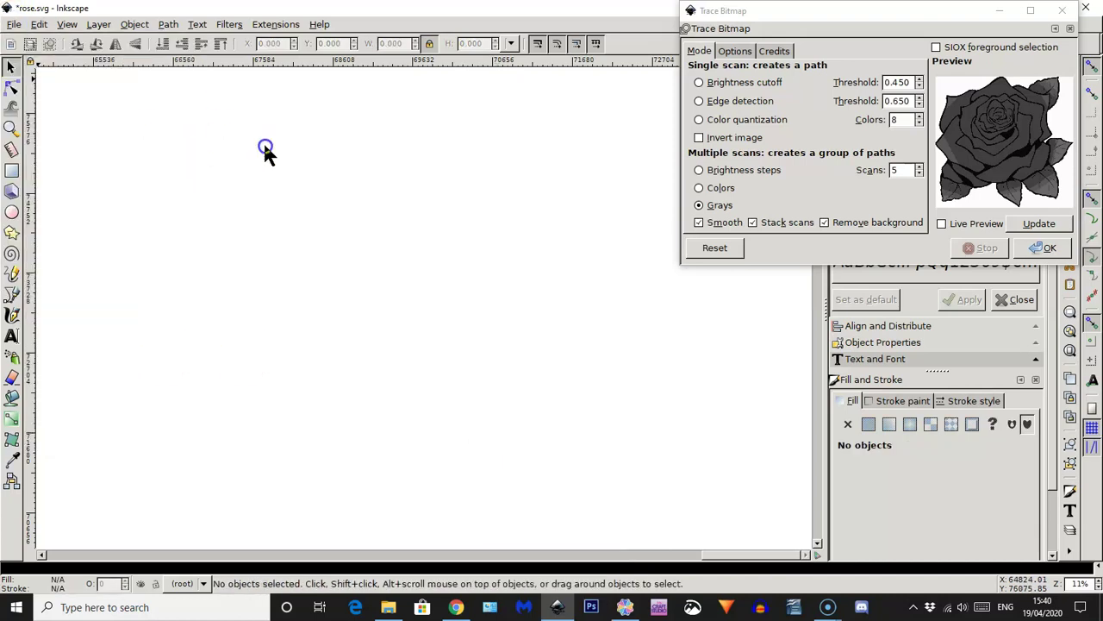
# Drag rose-398576_640 from Downloads onto the canvas and embed it.
pyautogui.click(390, 607)
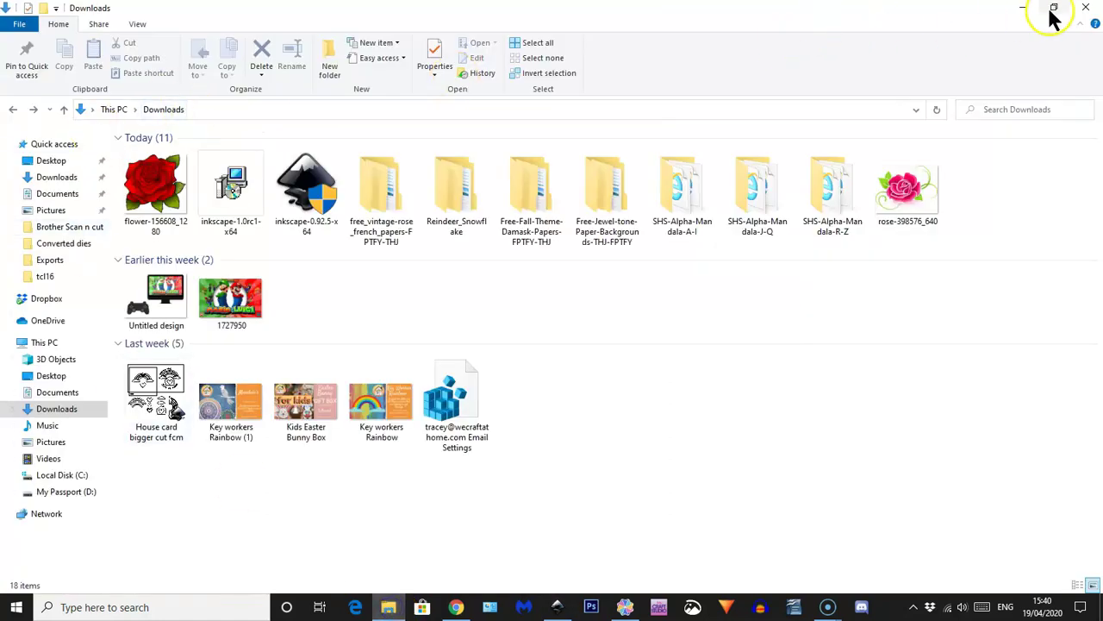
pyautogui.click(1055, 9)
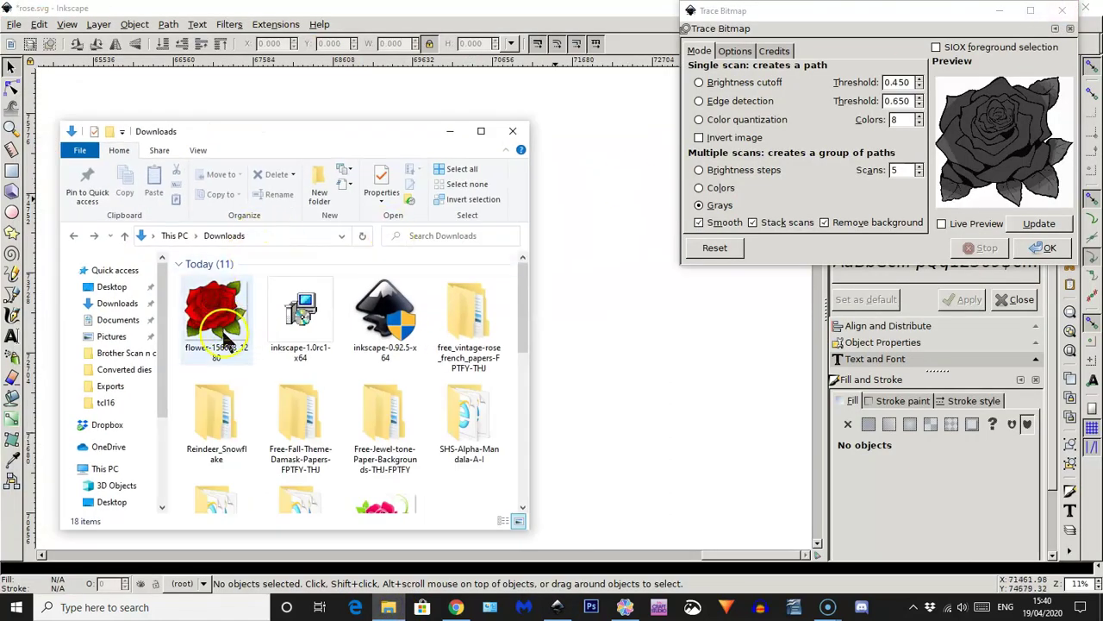
pyautogui.moveTo(210, 308); pyautogui.dragTo(598, 363)
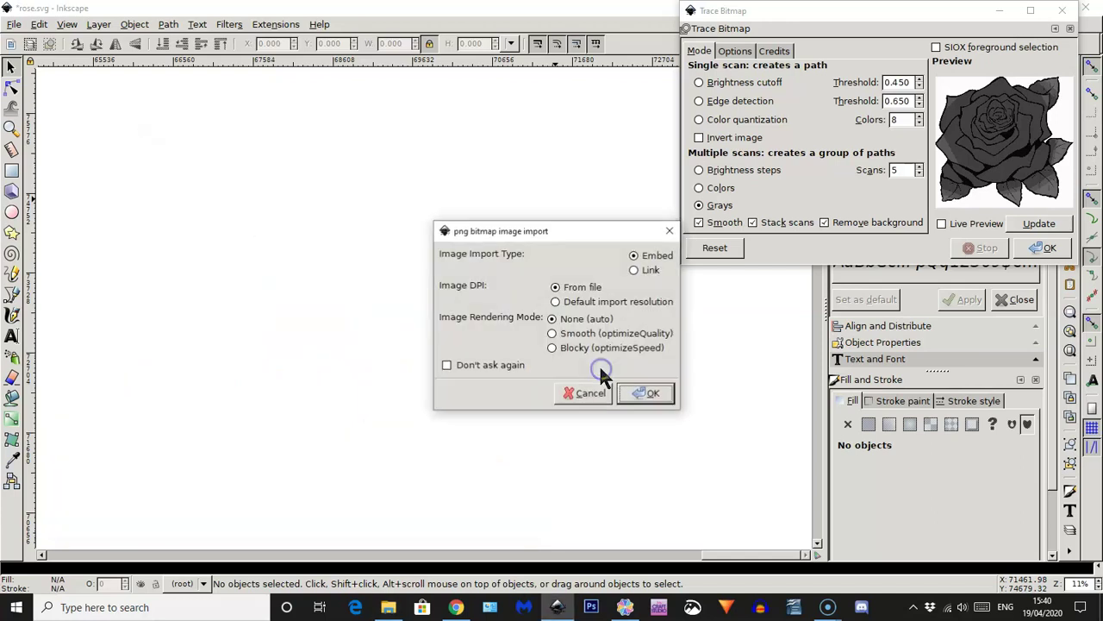
pyautogui.click(648, 395)
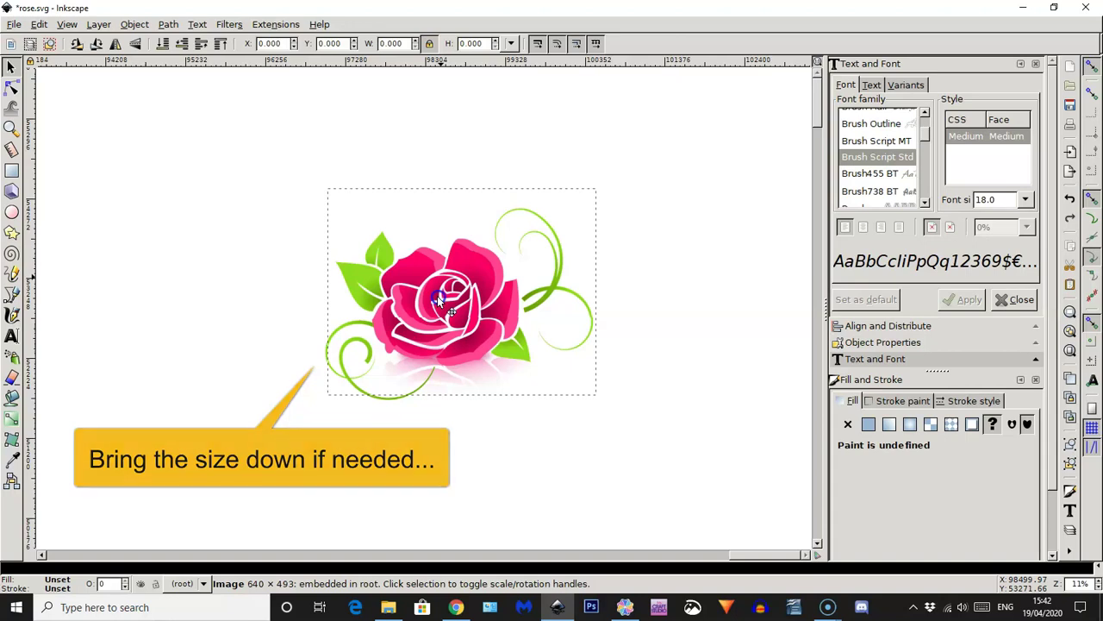
# Open Trace Bitmap for the pink rose and preview Brightness cutoff, Colors, then Grays with 5 scans.
pyautogui.click(437, 296)
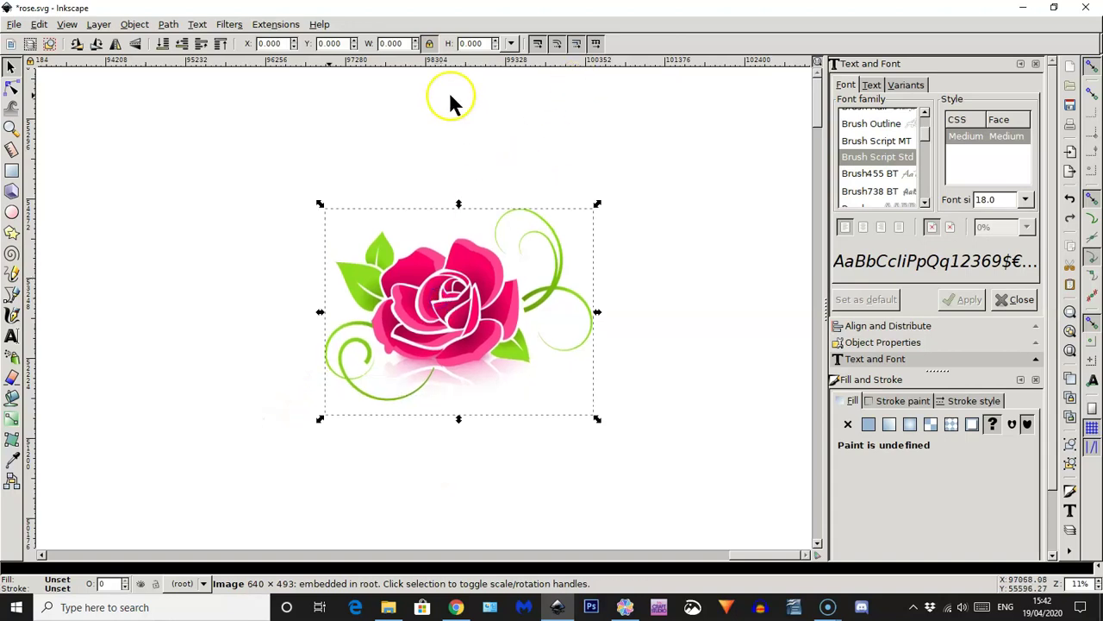
pyautogui.click(168, 26)
pyautogui.click(188, 73)
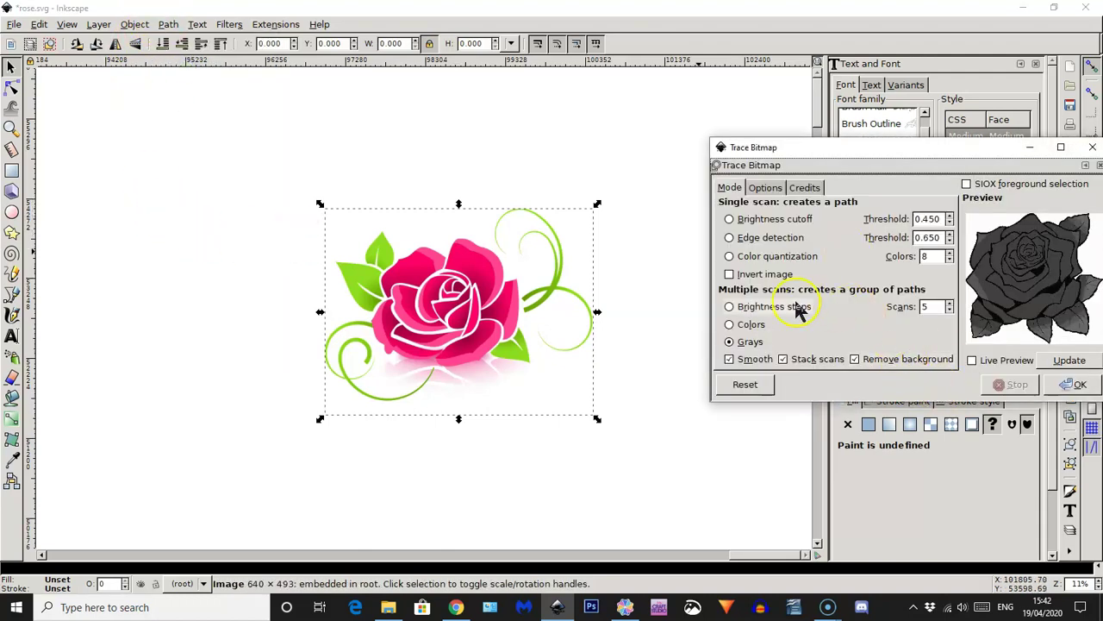
pyautogui.click(729, 221)
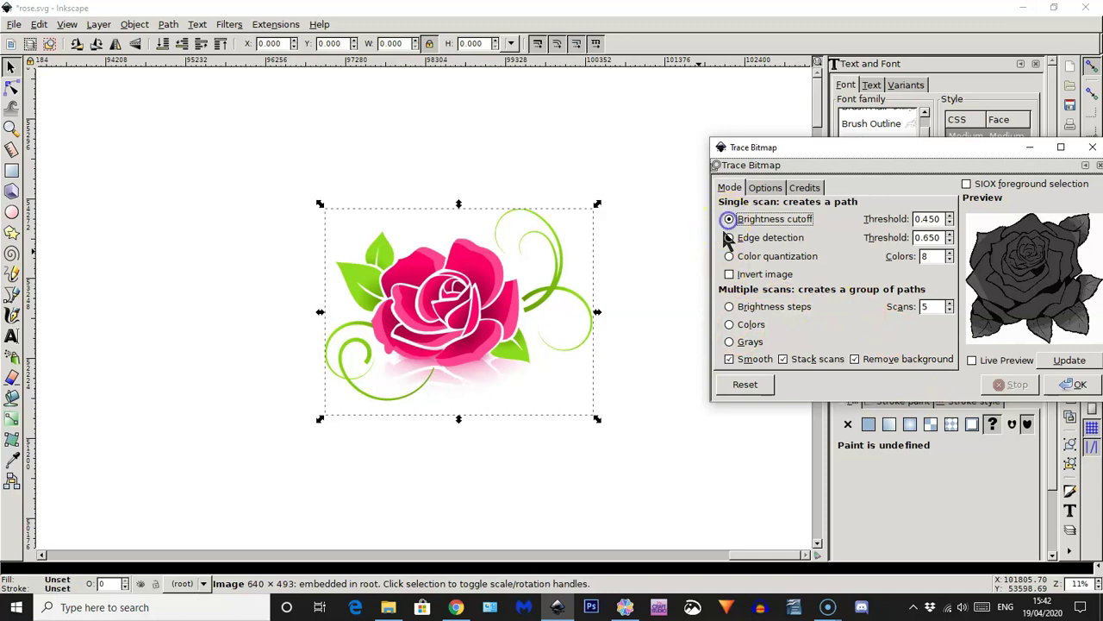
pyautogui.click(1063, 363)
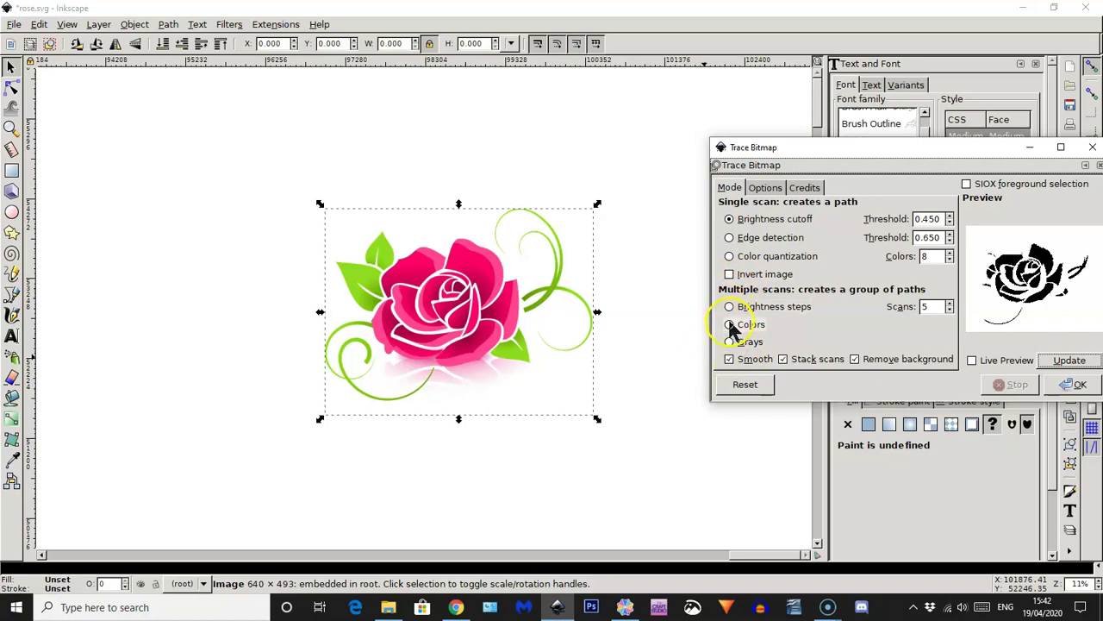
pyautogui.click(729, 325)
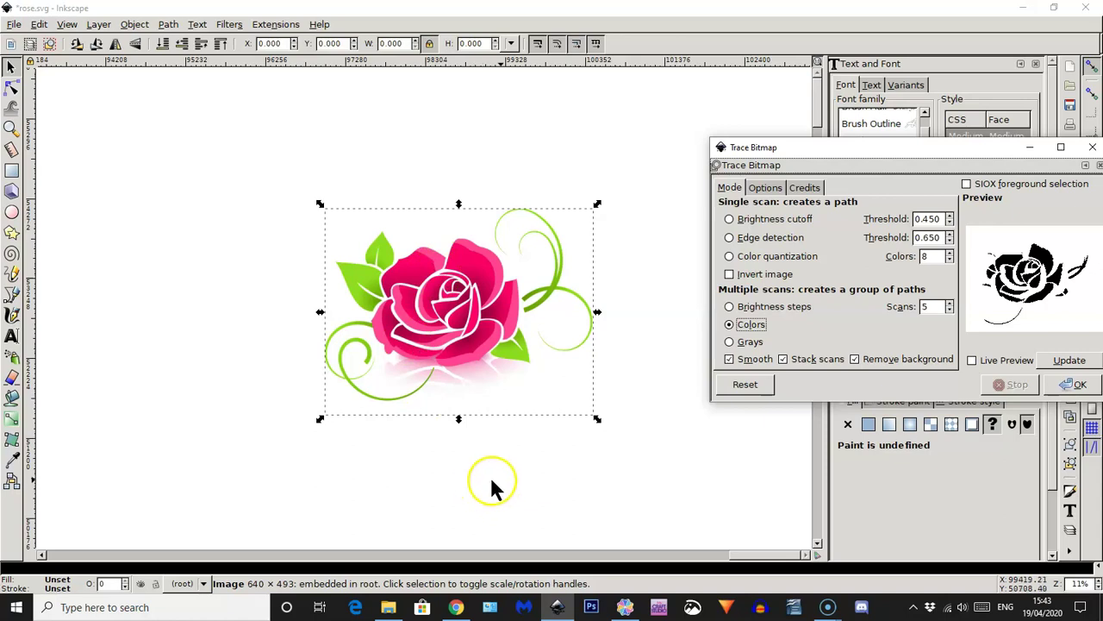
pyautogui.click(1067, 362)
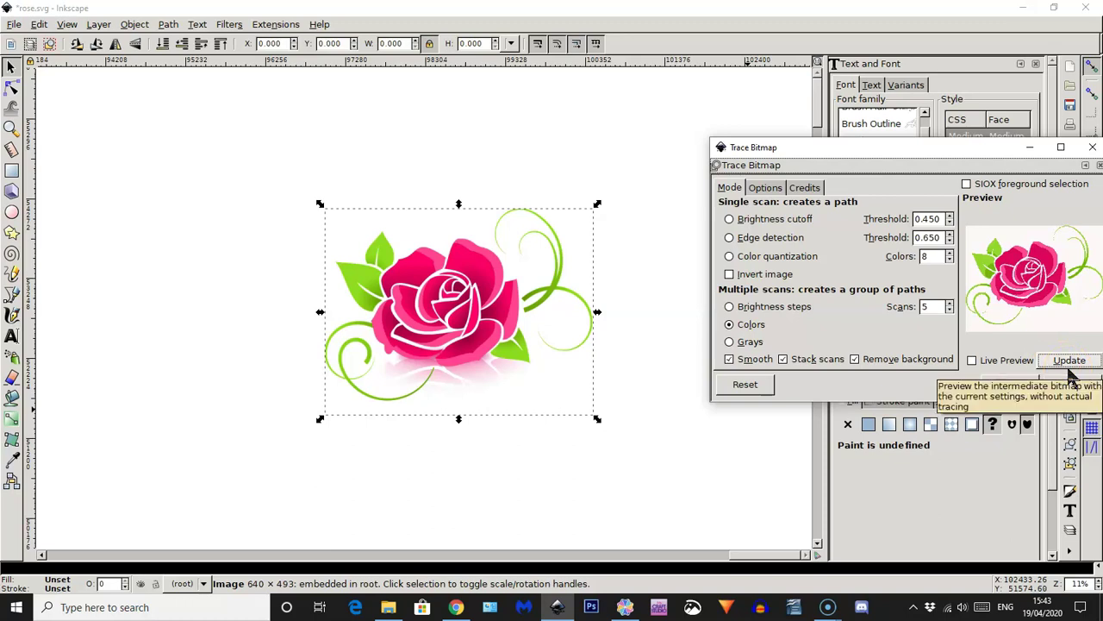
pyautogui.click(1067, 367)
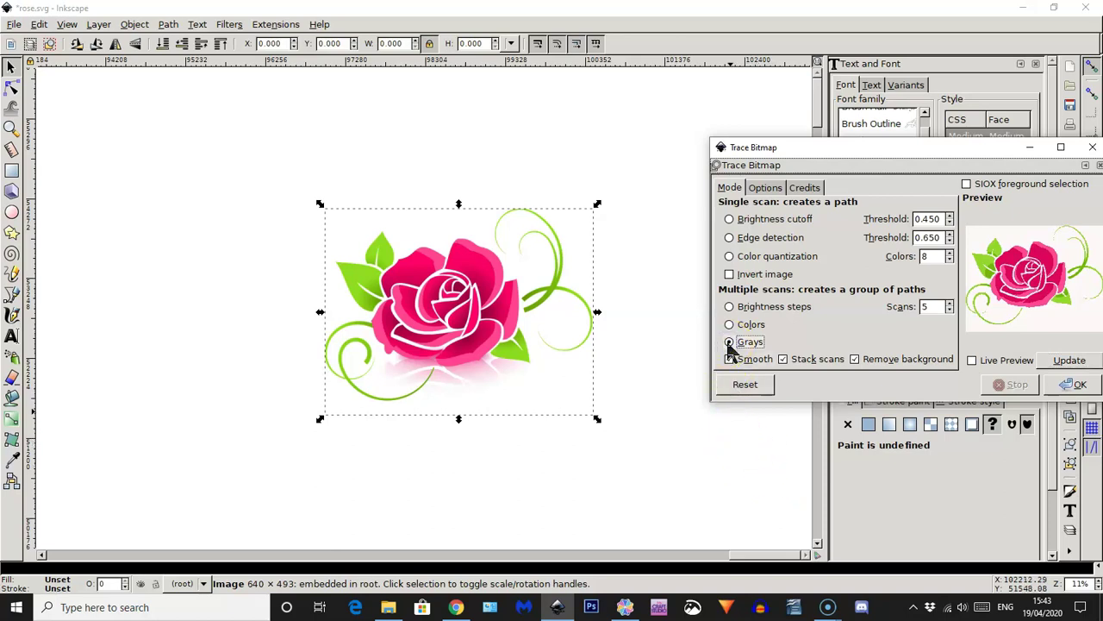
pyautogui.click(1062, 362)
# Apply the grayscale trace, shift the grey group left, and select the original pink picture.
pyautogui.click(1066, 387)
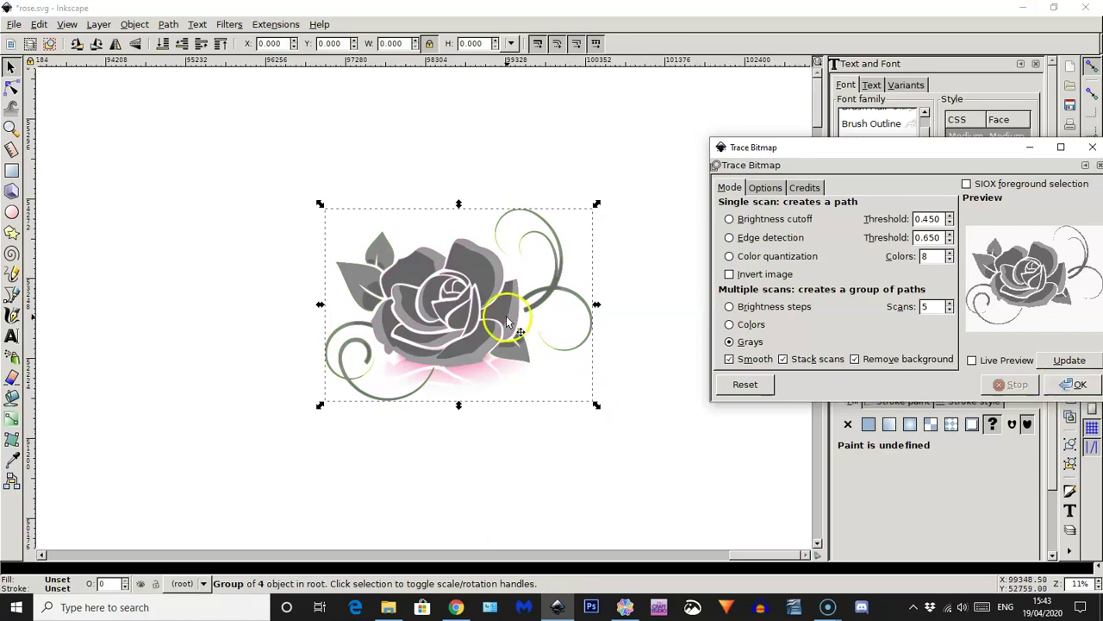
pyautogui.moveTo(505, 315); pyautogui.dragTo(478, 314)
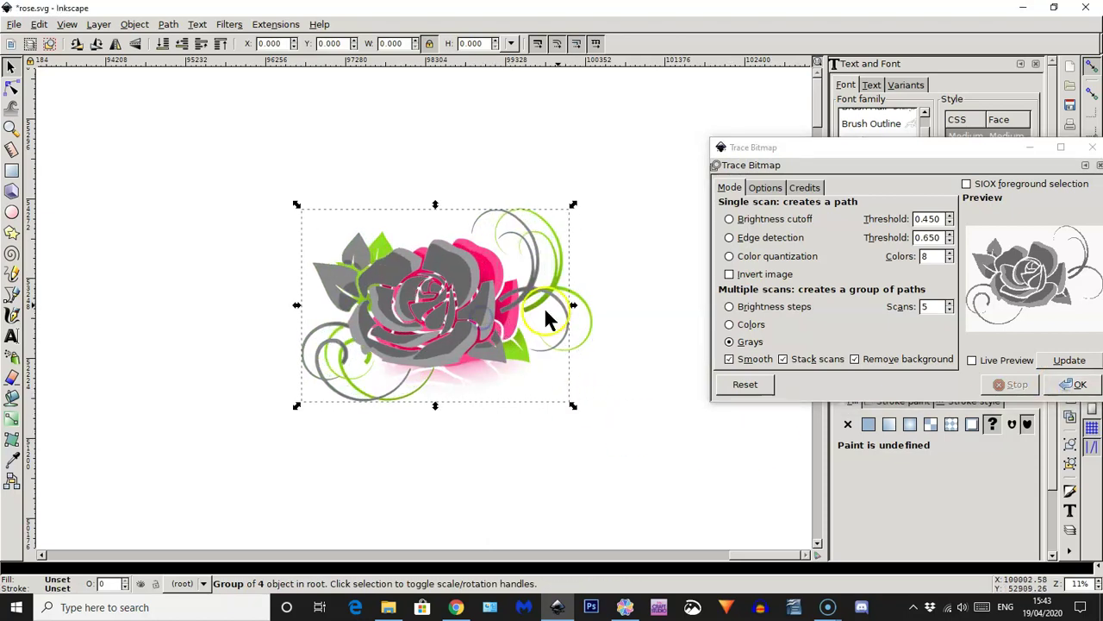
pyautogui.click(561, 266)
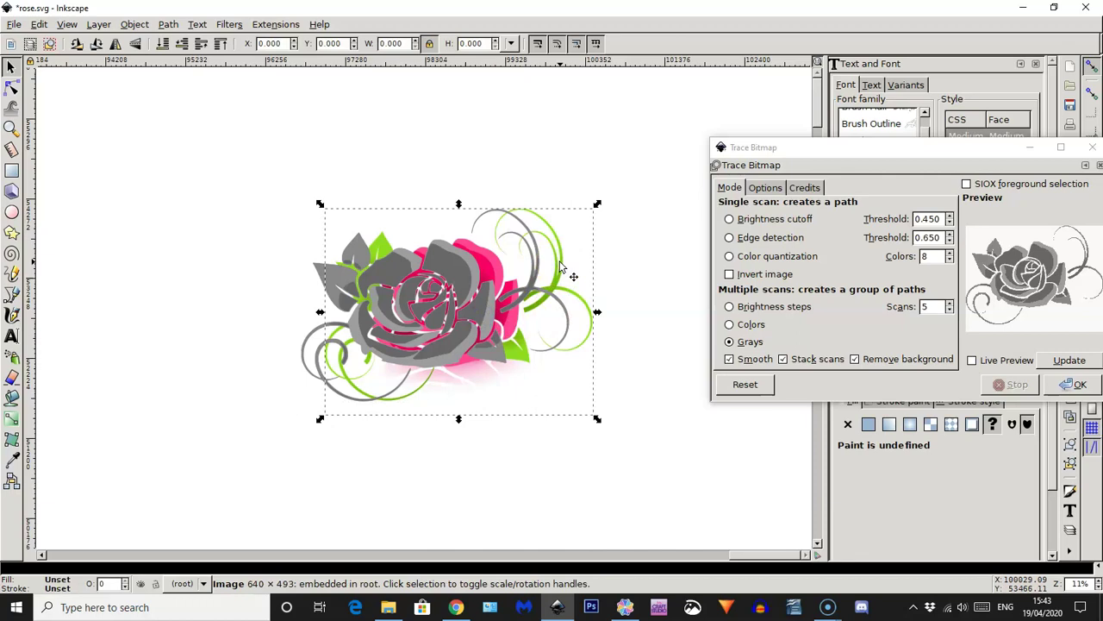
# Delete the original pink rose picture and select the grey traced rose.
pyautogui.rightClick(561, 266)
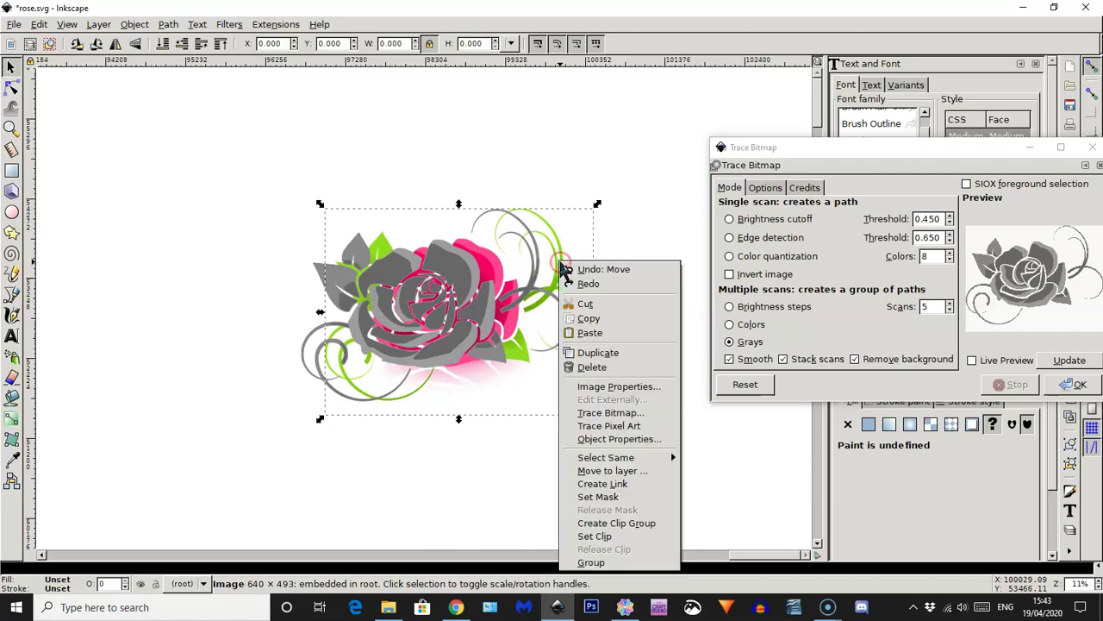
pyautogui.click(592, 369)
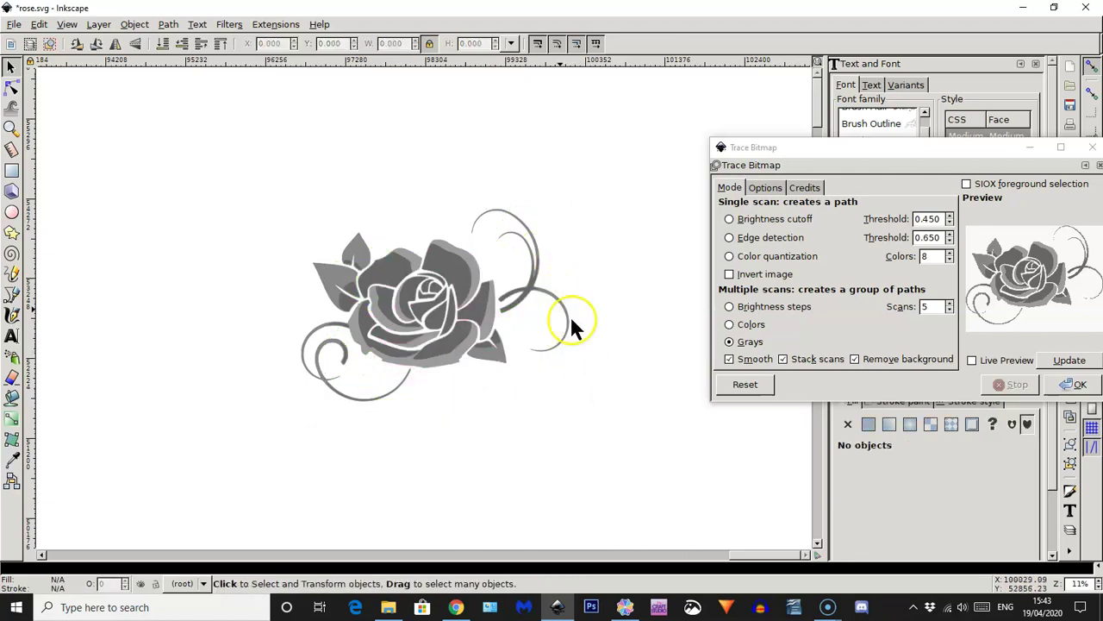
pyautogui.click(415, 293)
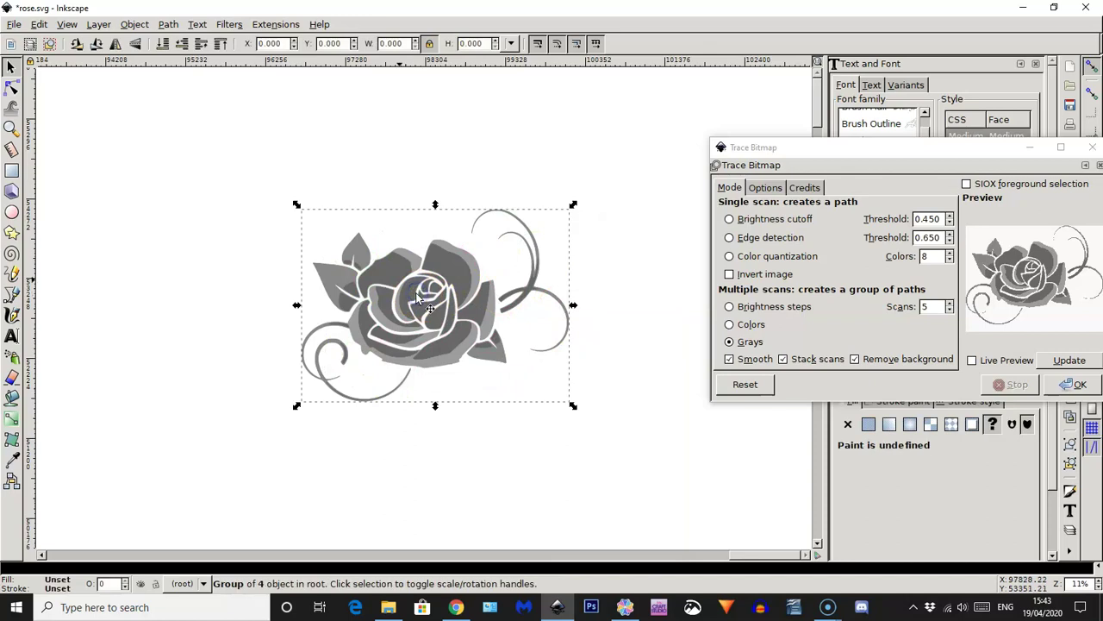
# Save the drawing as rose 2.svg in the Brother Scan n cut folder.
pyautogui.click(14, 24)
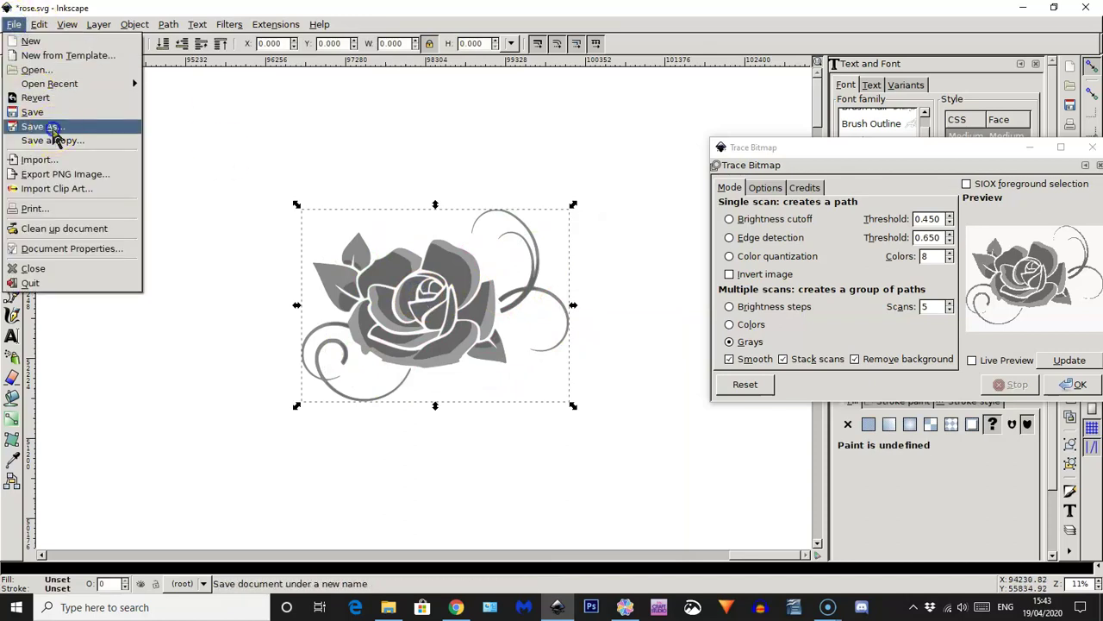
pyautogui.click(50, 127)
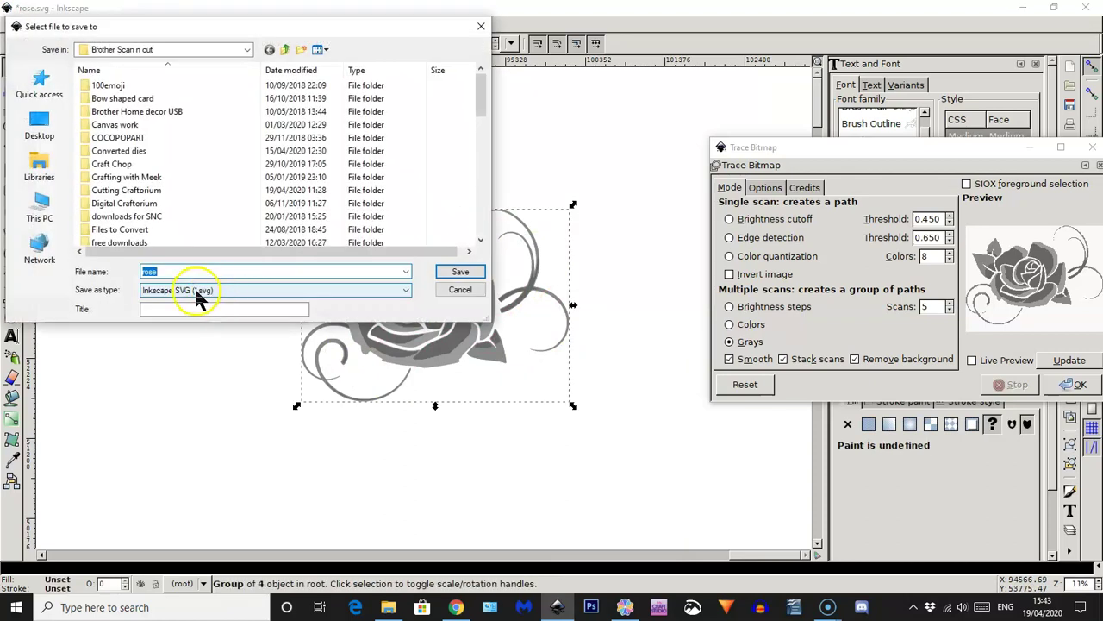
pyautogui.click(162, 271)
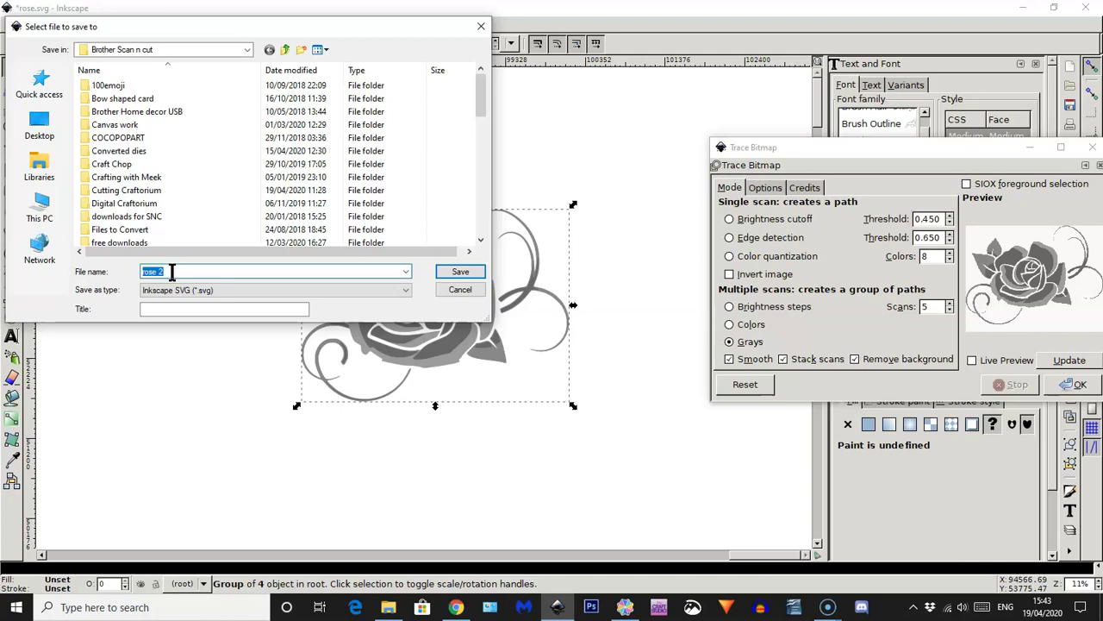
pyautogui.press('Return')
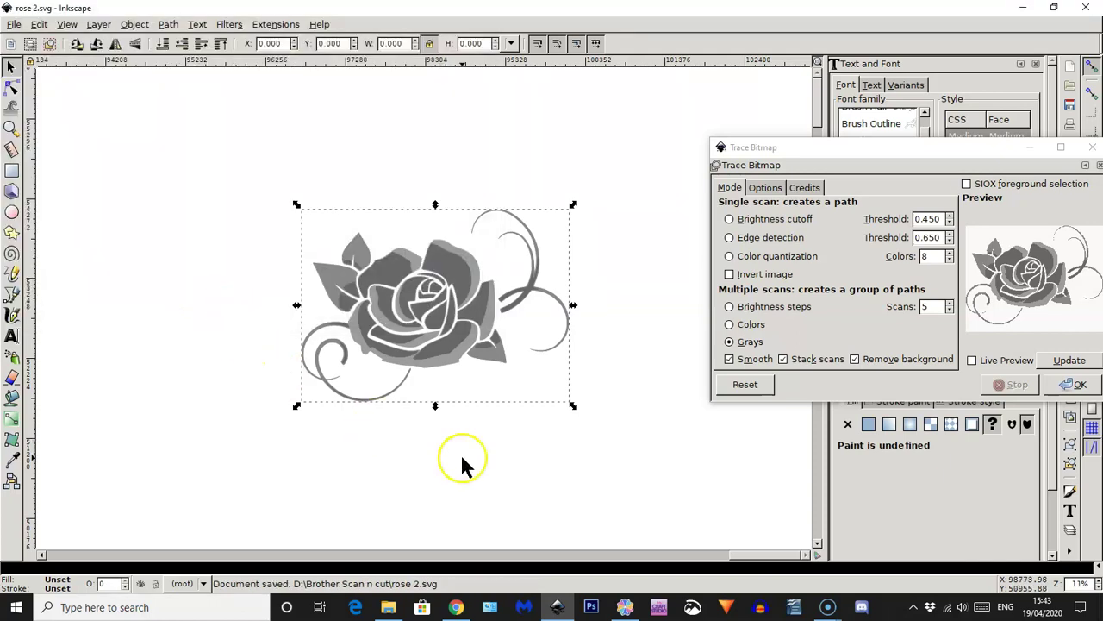
# In CanvasWorkspace, select and delete the old rose outline.
pyautogui.click(625, 607)
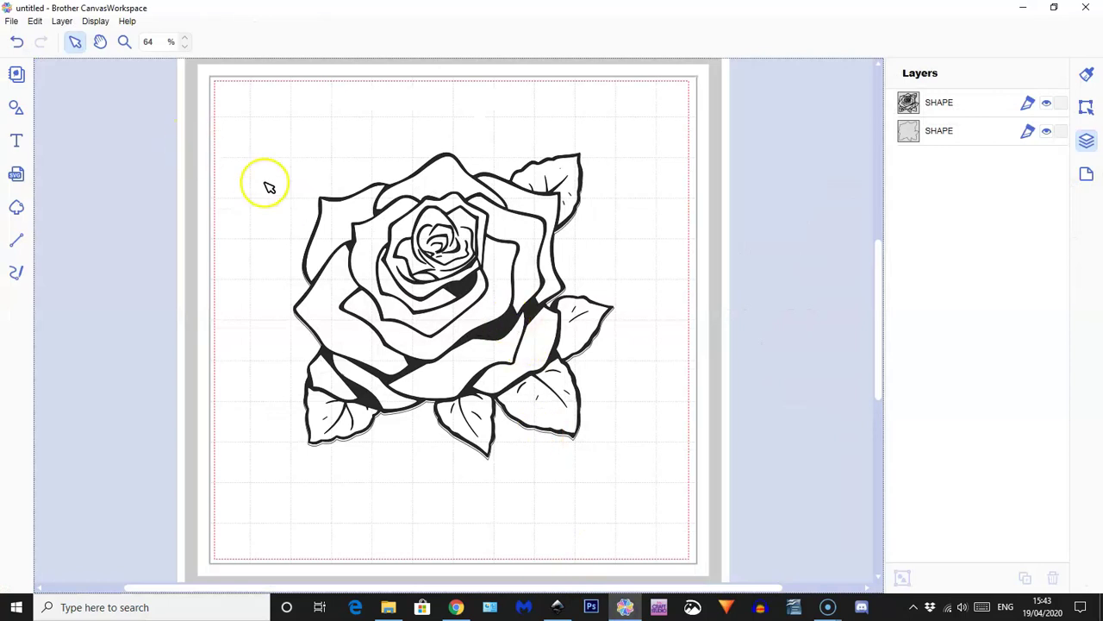
pyautogui.moveTo(269, 187); pyautogui.dragTo(438, 323)
pyautogui.press('Delete')
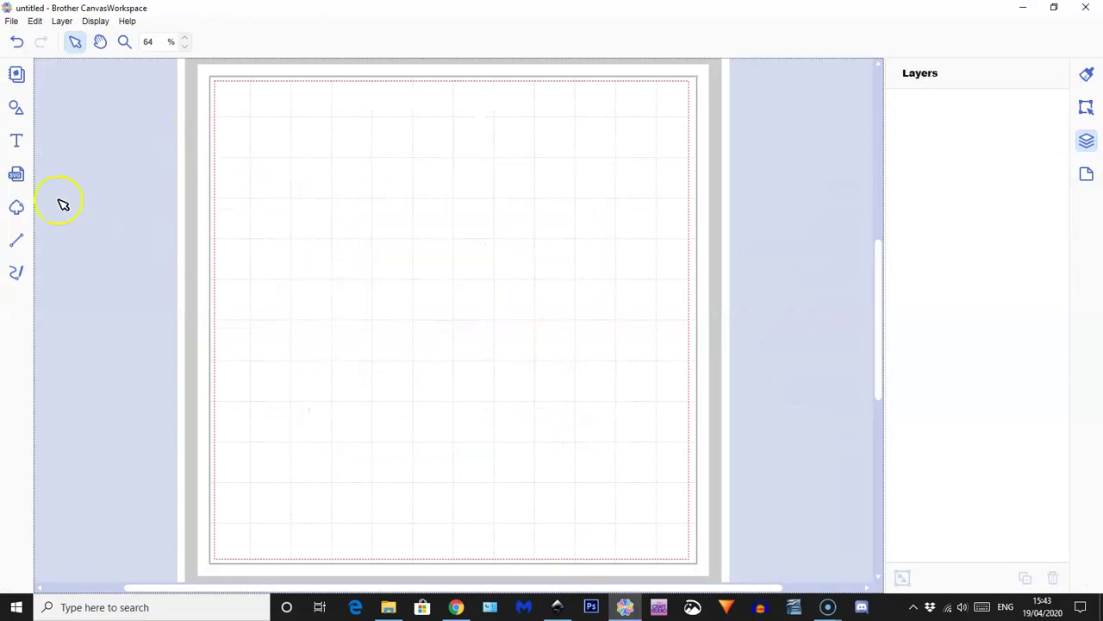
# Import the rose 2 SVG from the computer as four shape layers.
pyautogui.click(18, 176)
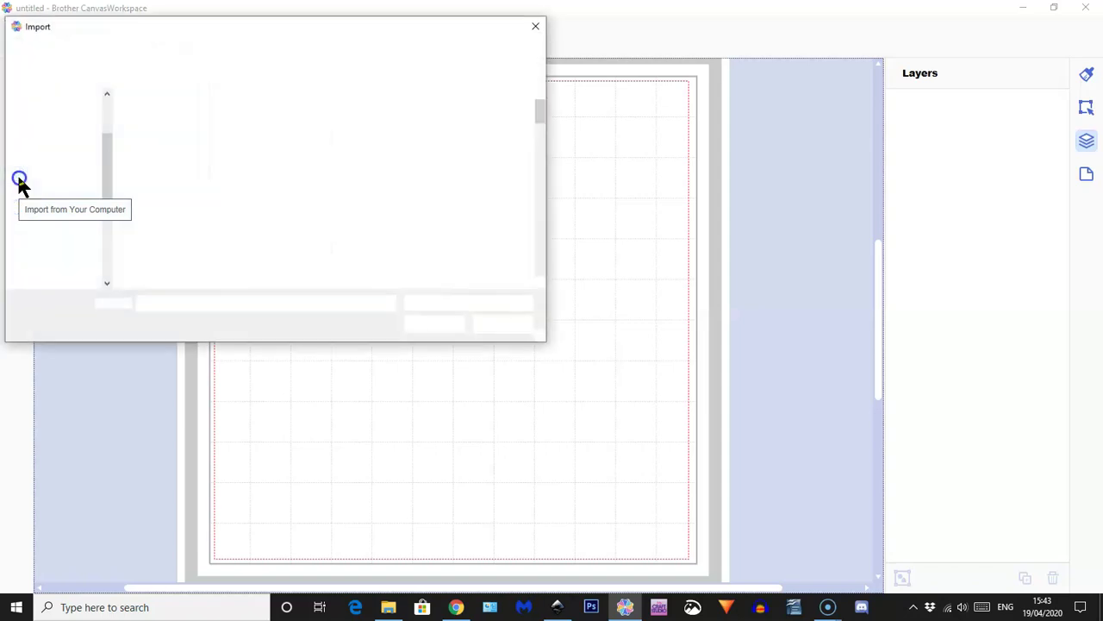
pyautogui.scroll(-1, 241, 186)
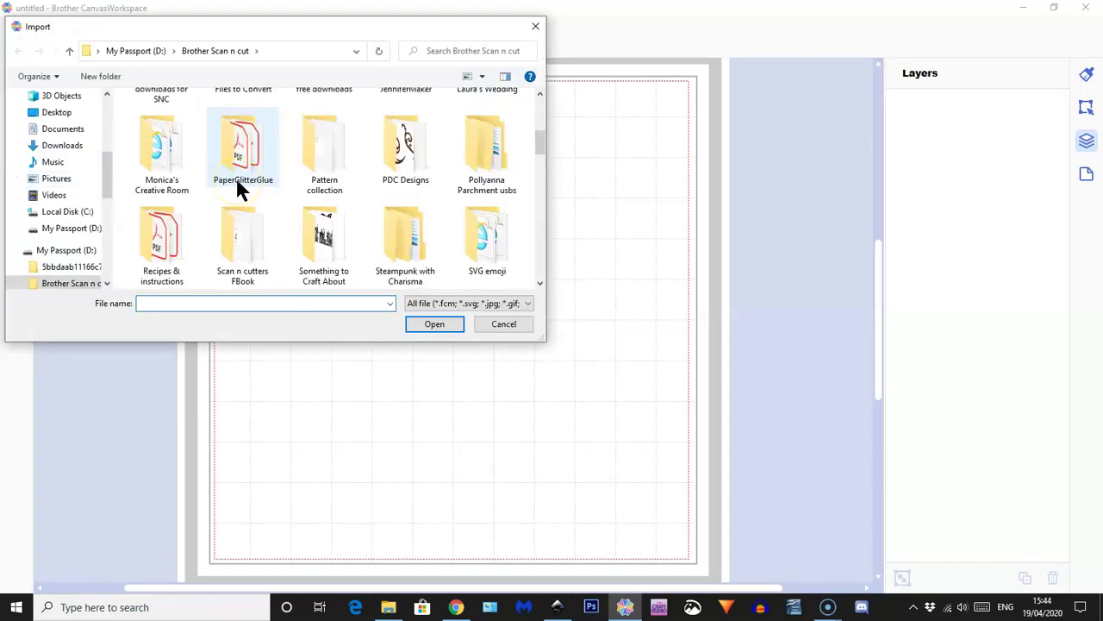
pyautogui.scroll(-3, 238, 184)
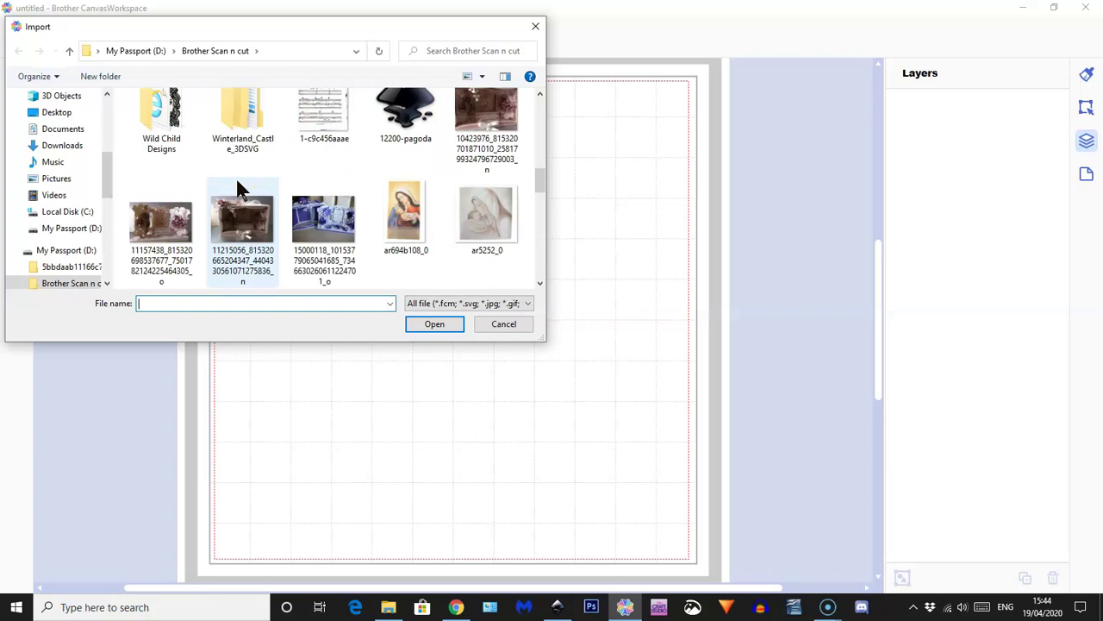
pyautogui.scroll(-2, 239, 183)
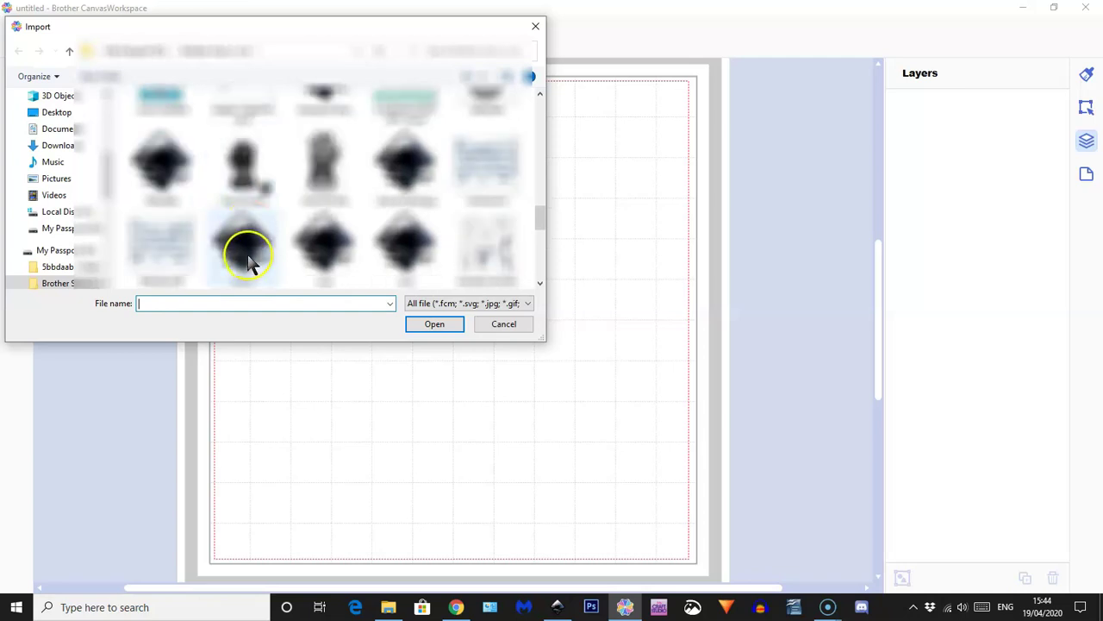
pyautogui.doubleClick(235, 238)
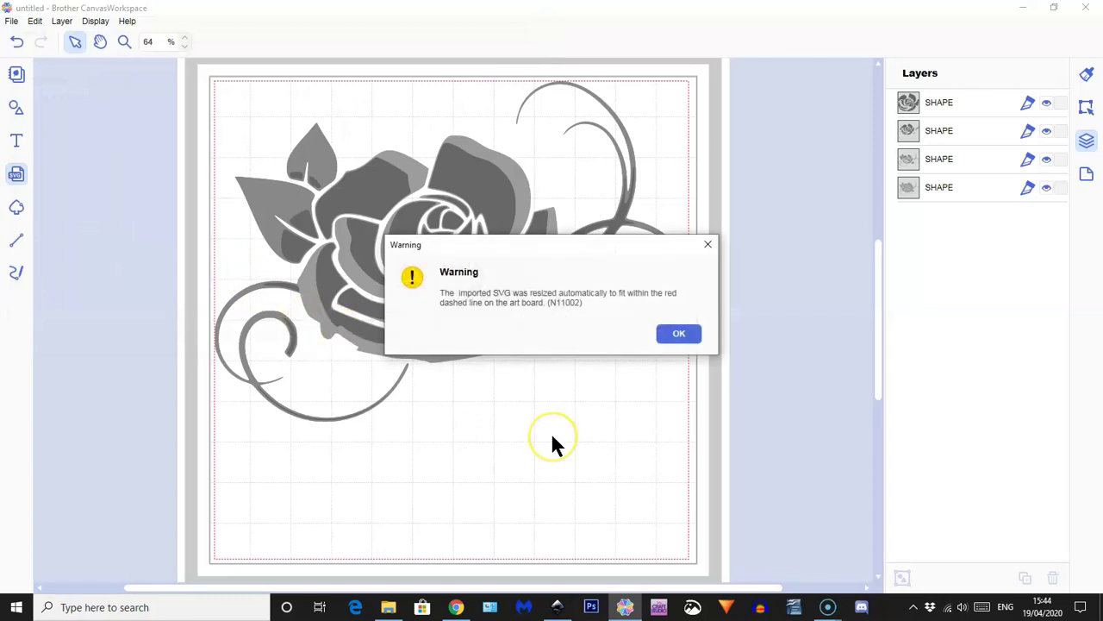
# Dismiss the resize warning and drag the stacked rose layers apart: right, lower right, and far left.
pyautogui.click(683, 332)
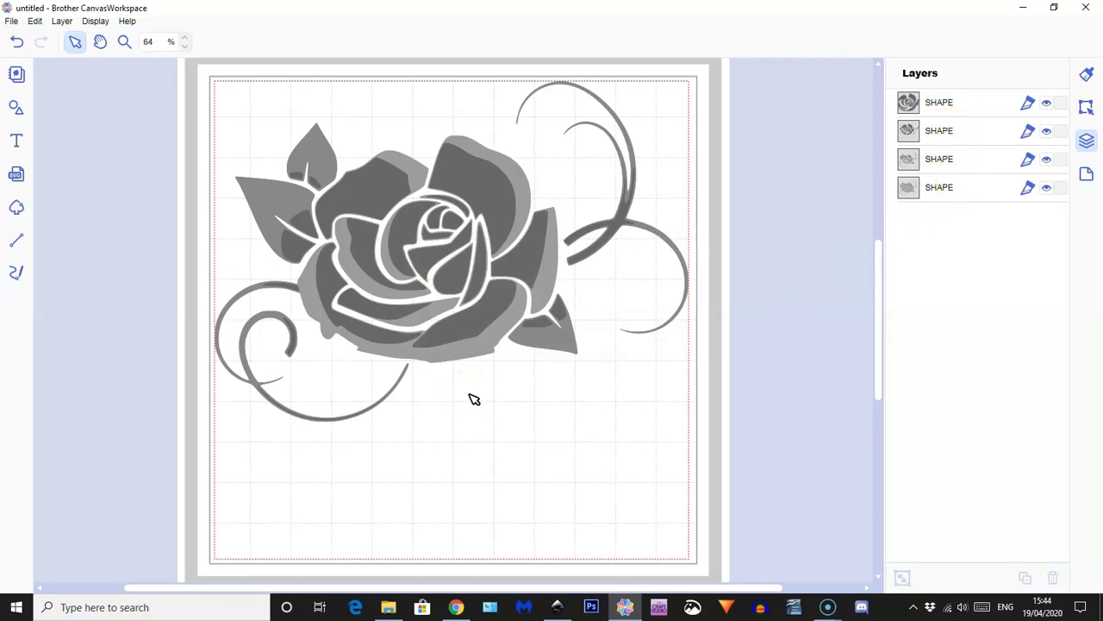
pyautogui.click(470, 397)
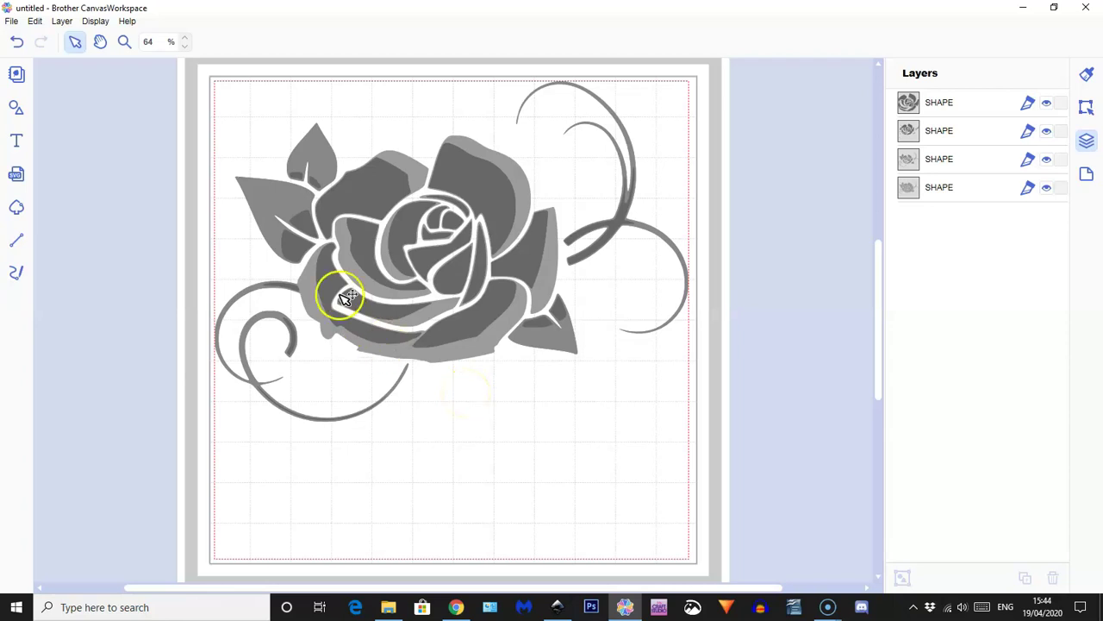
pyautogui.click(278, 200)
pyautogui.moveTo(278, 200); pyautogui.dragTo(746, 244)
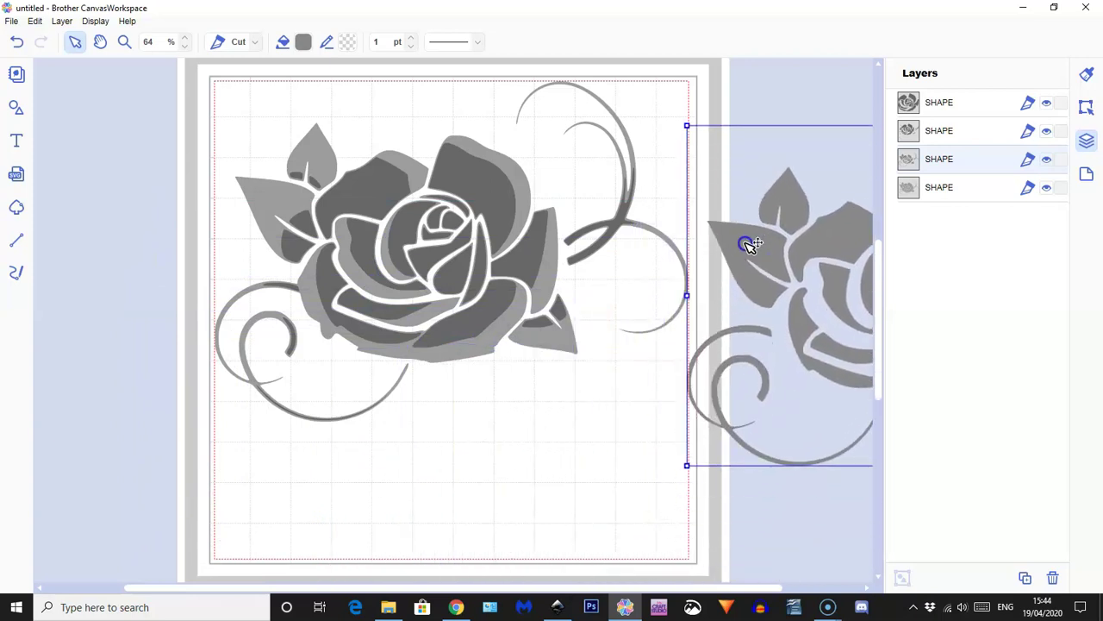
pyautogui.click(483, 188)
pyautogui.moveTo(482, 188); pyautogui.dragTo(628, 464)
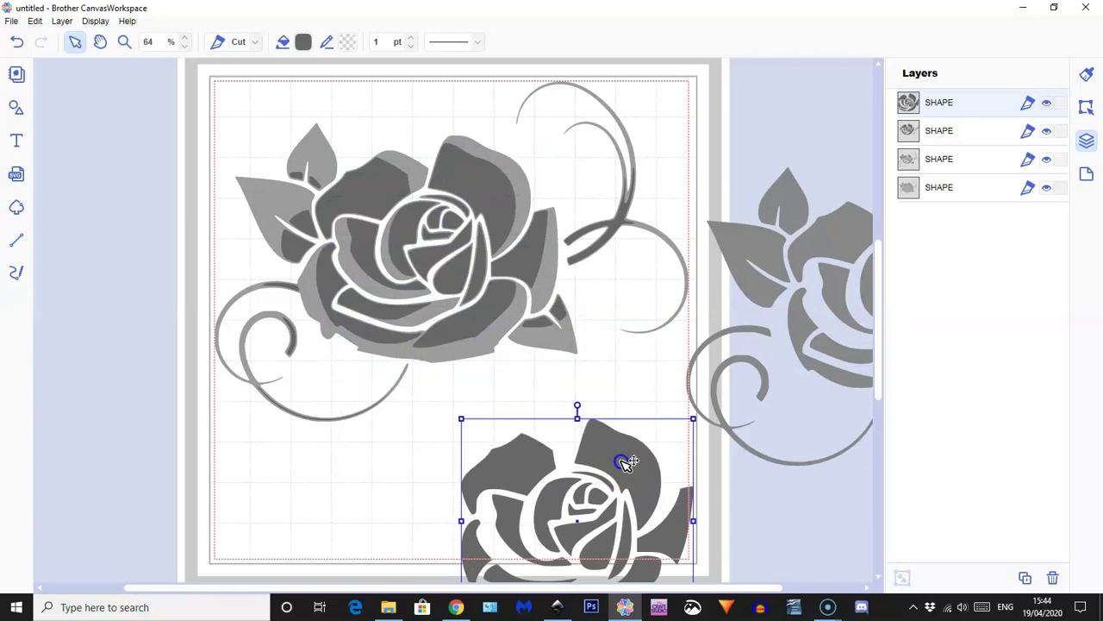
pyautogui.moveTo(468, 180); pyautogui.dragTo(617, 461)
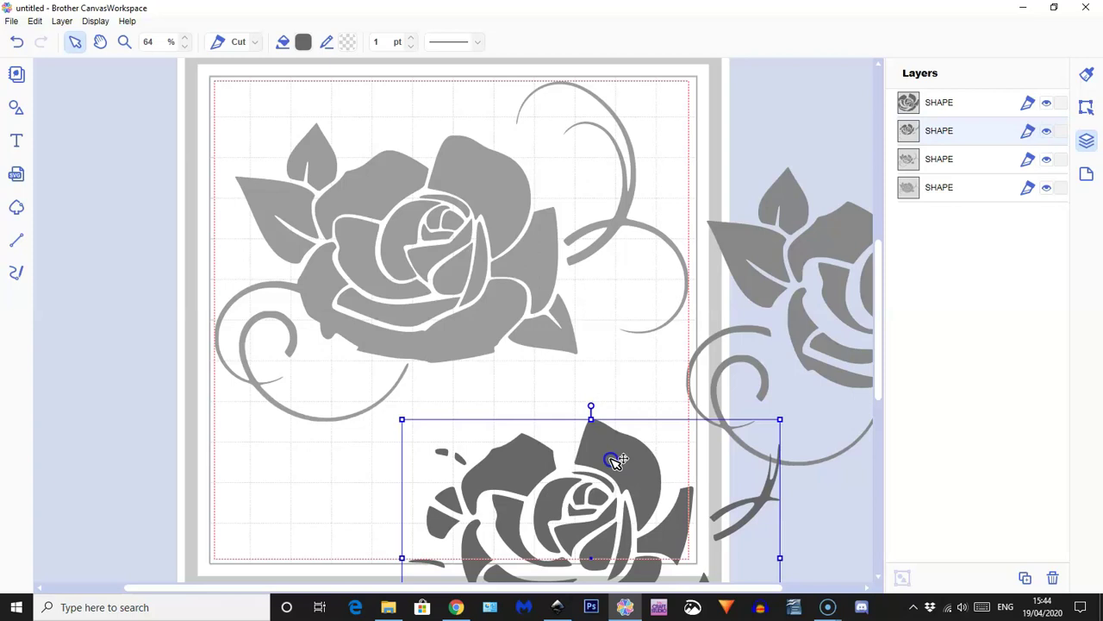
pyautogui.moveTo(617, 461); pyautogui.dragTo(205, 399)
# Delete one unwanted rose layer, stack the dark rose over the grey rose, and delete the spare rose.
pyautogui.press('Delete')
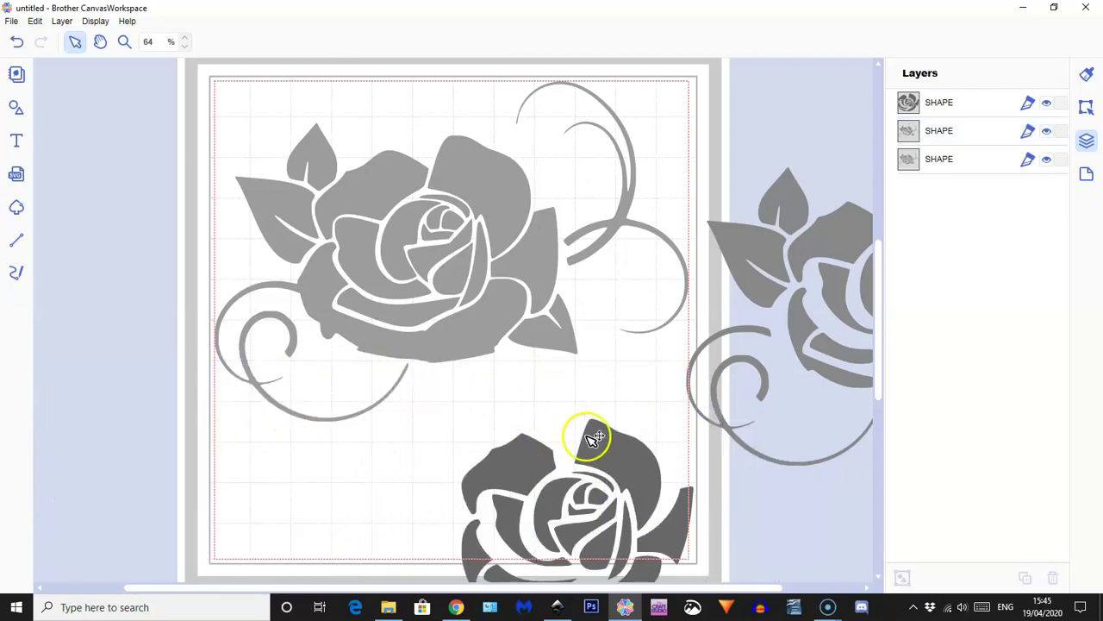
pyautogui.moveTo(620, 460); pyautogui.dragTo(613, 429)
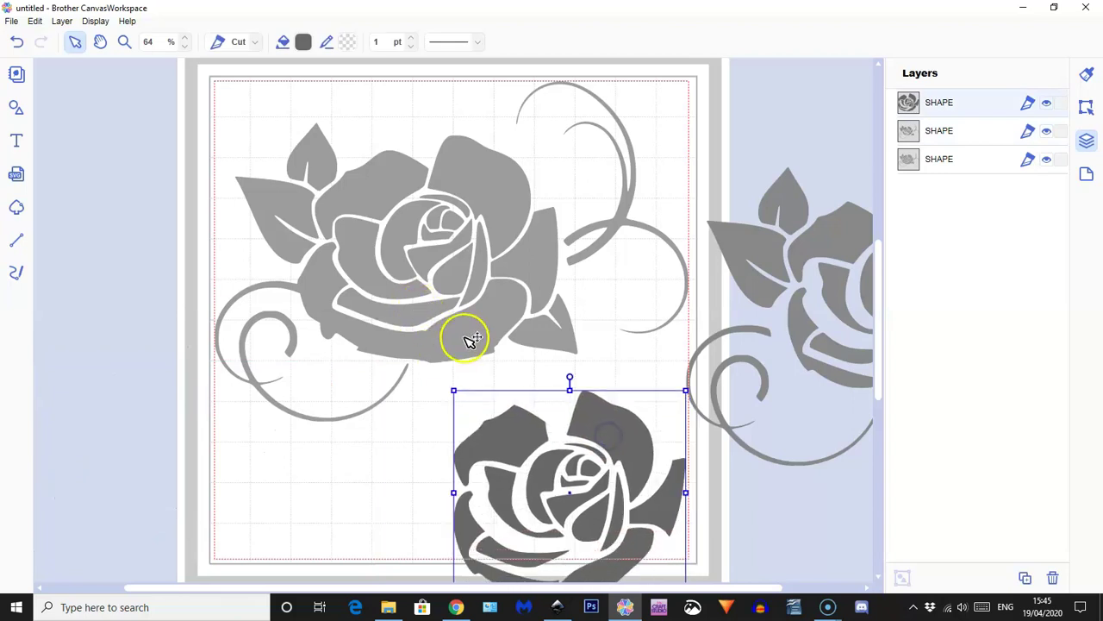
pyautogui.moveTo(468, 338); pyautogui.dragTo(438, 329)
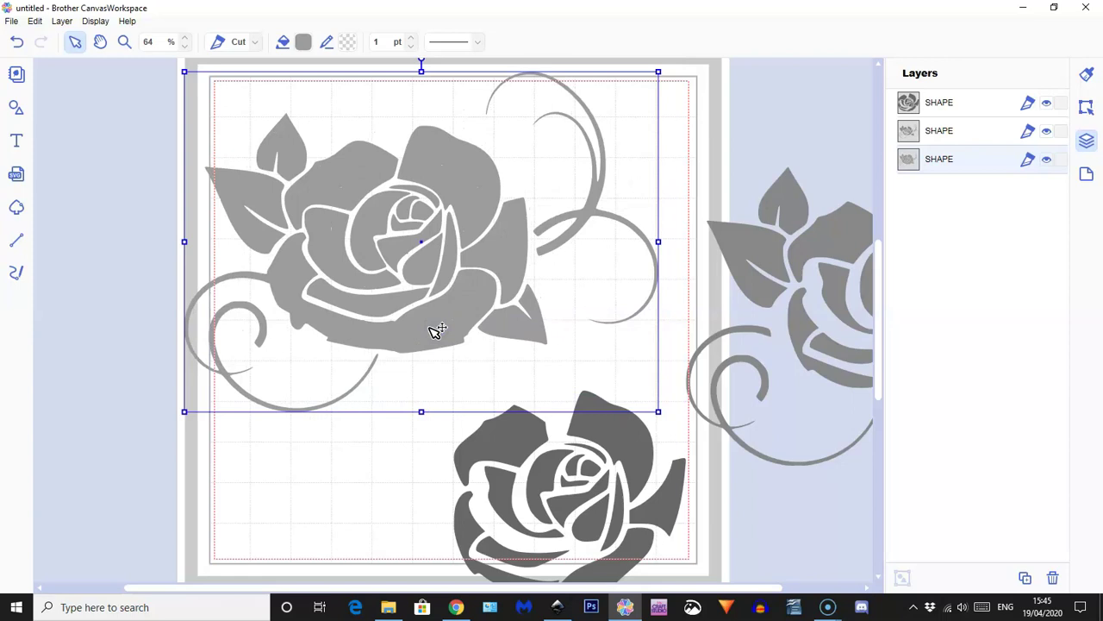
pyautogui.moveTo(437, 331); pyautogui.dragTo(441, 328)
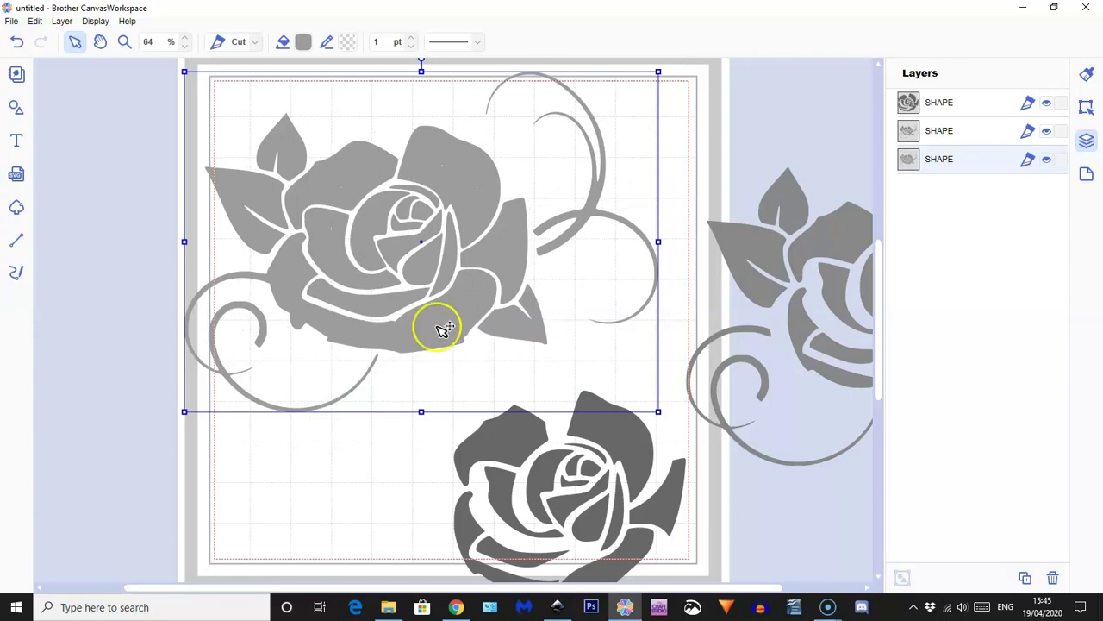
pyautogui.moveTo(609, 445); pyautogui.dragTo(446, 184)
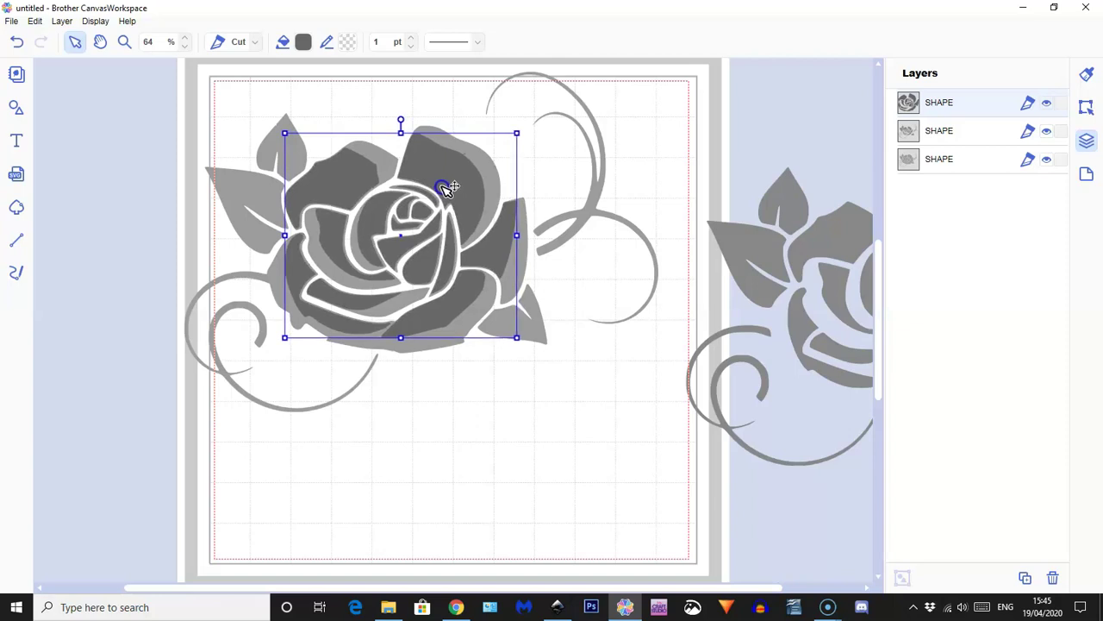
pyautogui.moveTo(850, 230); pyautogui.dragTo(657, 372)
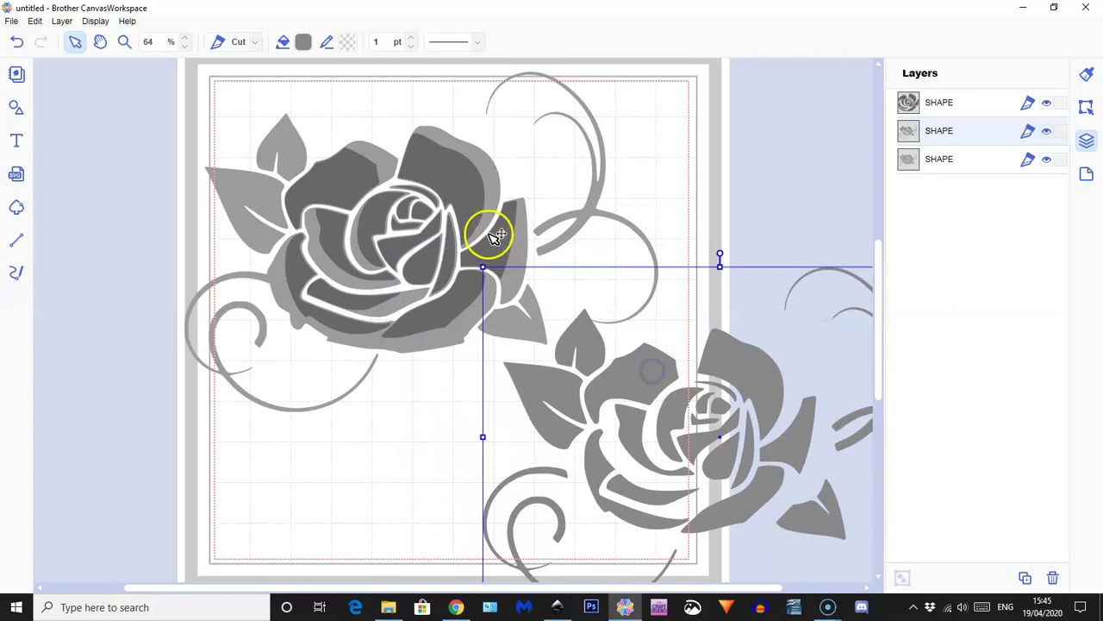
pyautogui.press('Delete')
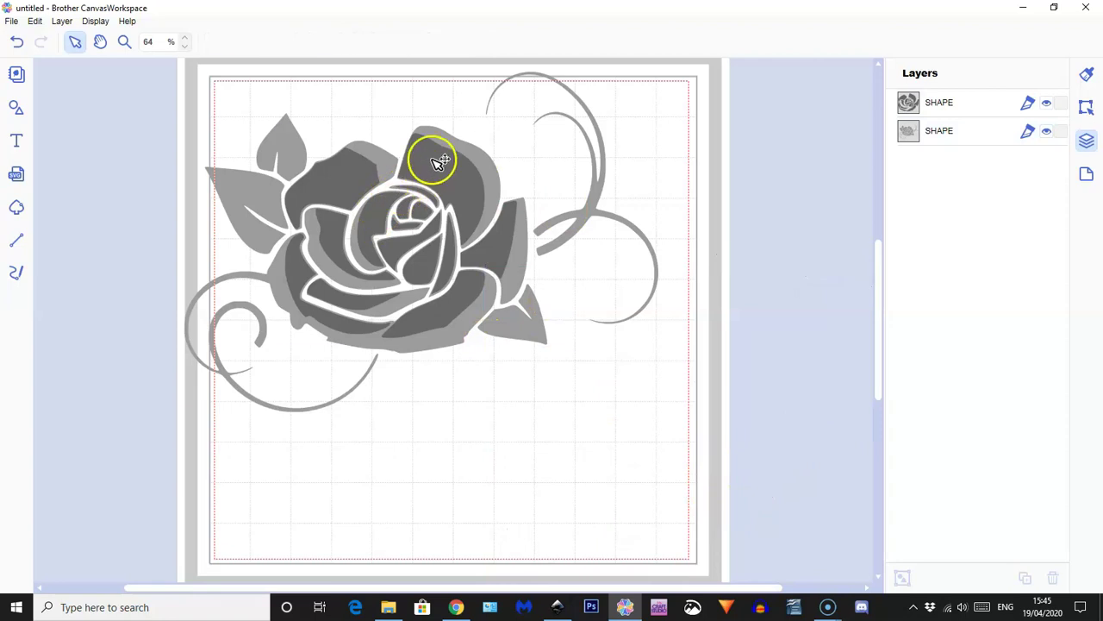
# Select both roses together and shrink them slightly with a corner handle.
pyautogui.moveTo(434, 160)
pyautogui.mouseDown()
pyautogui.moveTo(536, 366)
pyautogui.moveTo(478, 302)
pyautogui.moveTo(446, 150)
pyautogui.mouseUp()
pyautogui.moveTo(259, 99); pyautogui.dragTo(411, 246)
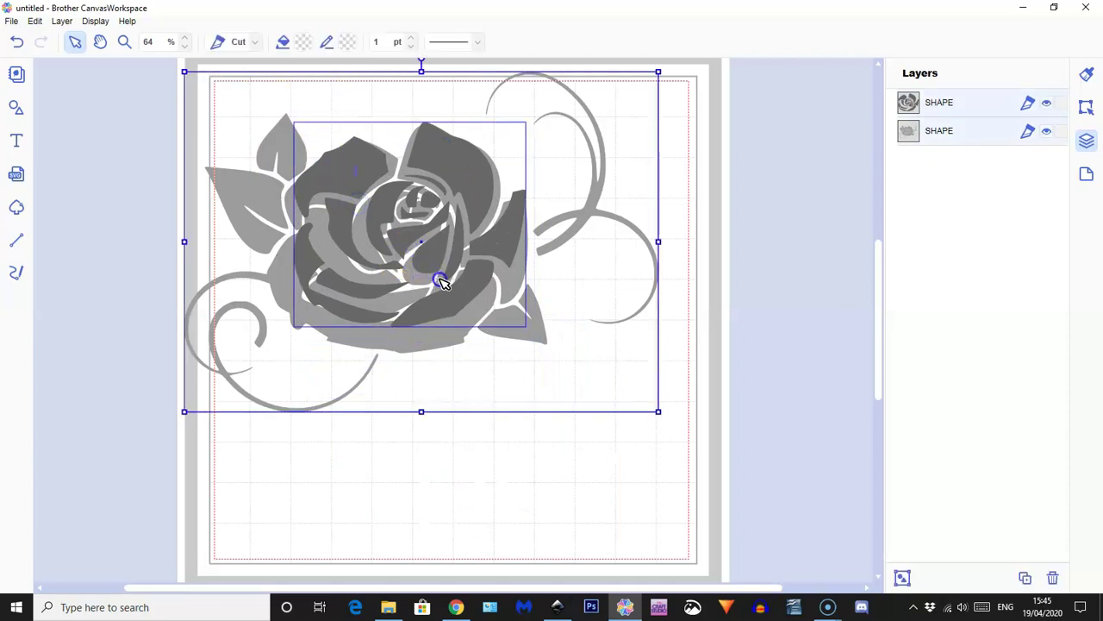
pyautogui.moveTo(332, 320); pyautogui.dragTo(366, 353)
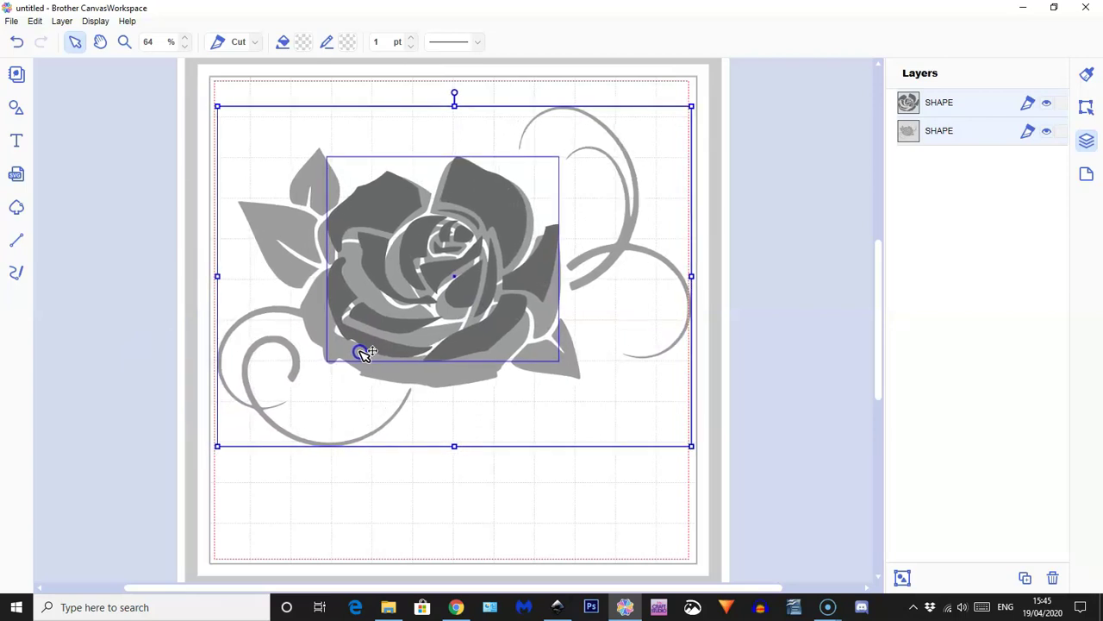
pyautogui.moveTo(691, 107); pyautogui.dragTo(622, 156)
# Shift the pair up and right, then move the dark rose alone below the grey rose.
pyautogui.moveTo(399, 385); pyautogui.dragTo(416, 358)
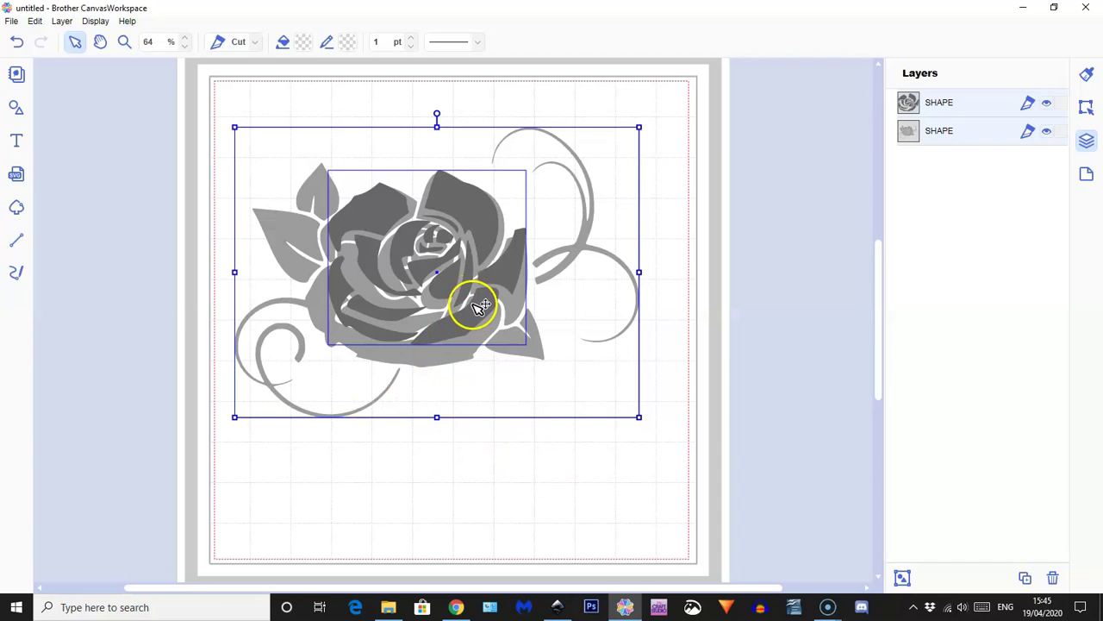
pyautogui.click(468, 458)
pyautogui.moveTo(472, 326); pyautogui.dragTo(540, 518)
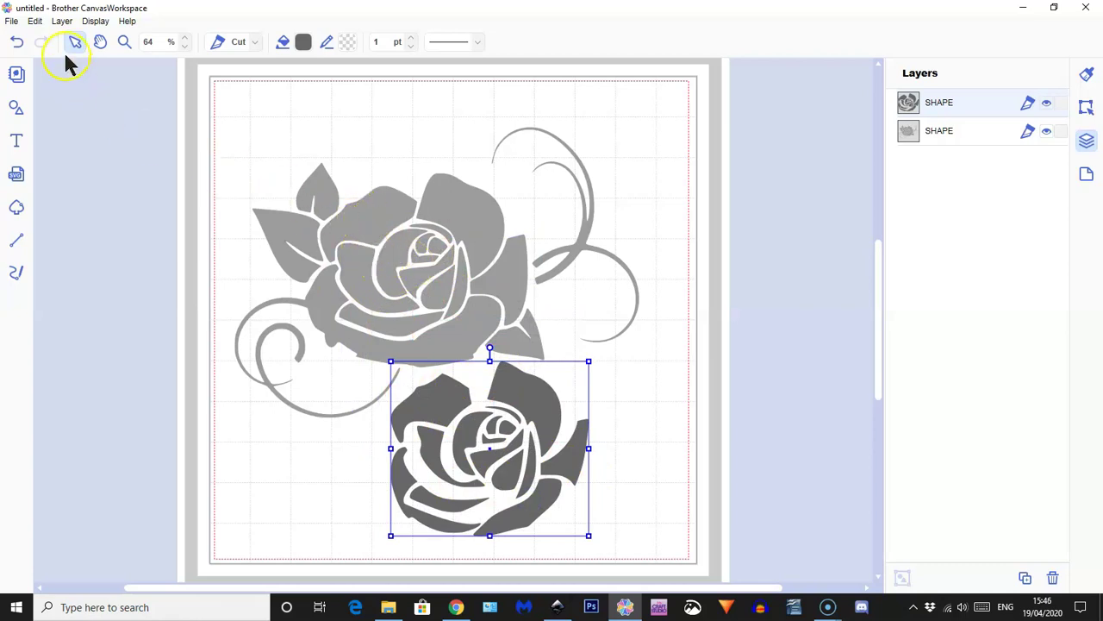
# Export the design with File > Export FCM File as 'rose 2', without the .svg extension.
pyautogui.click(11, 21)
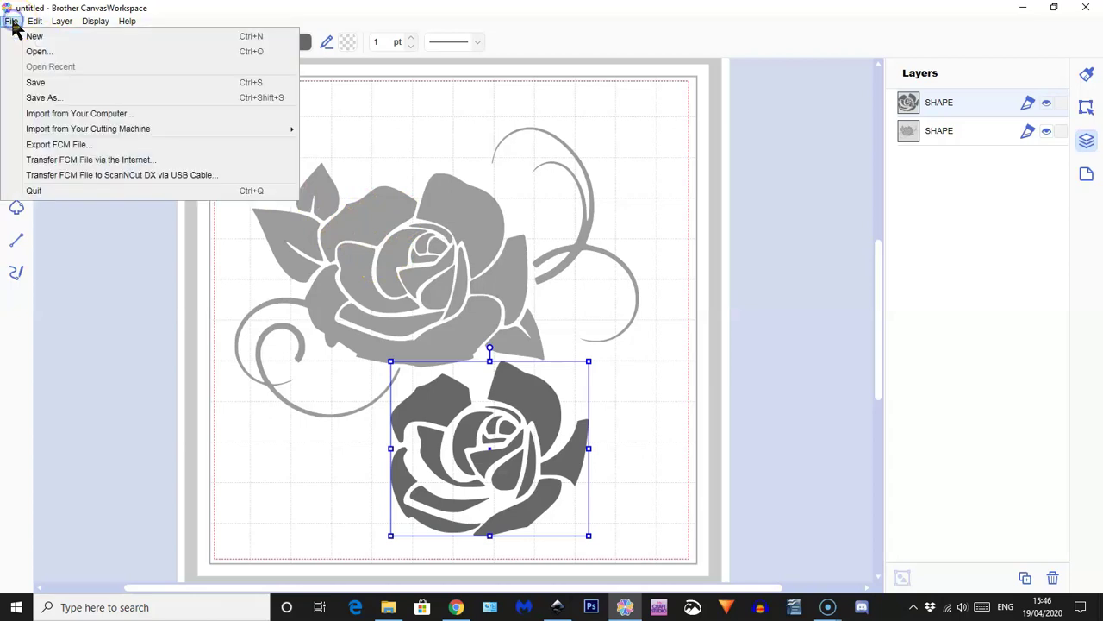
pyautogui.click(62, 149)
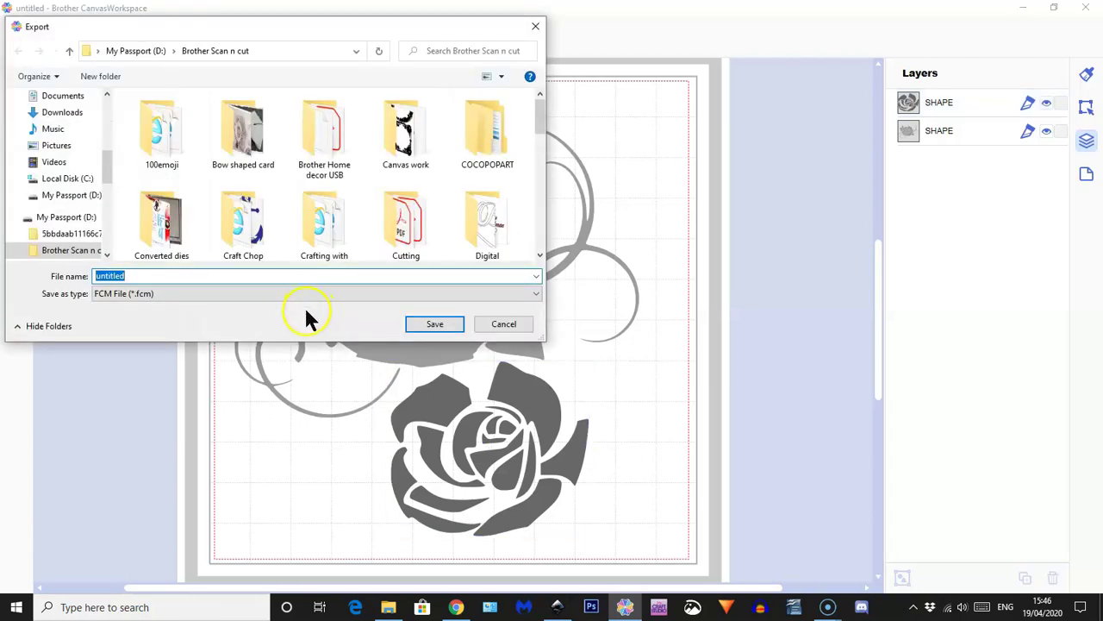
pyautogui.write('r')
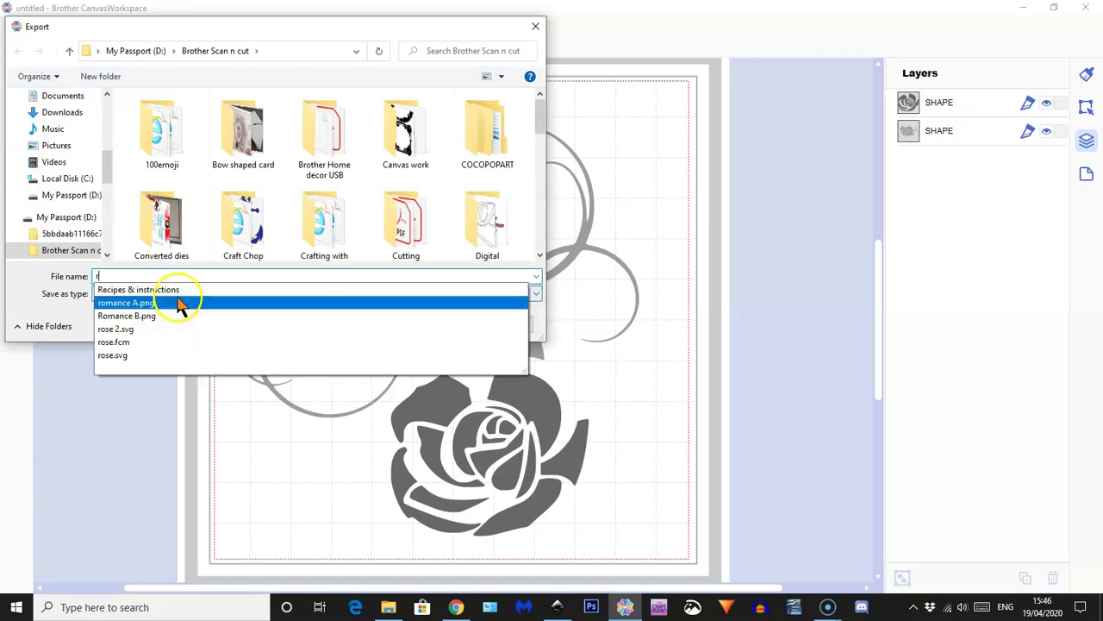
pyautogui.click(129, 329)
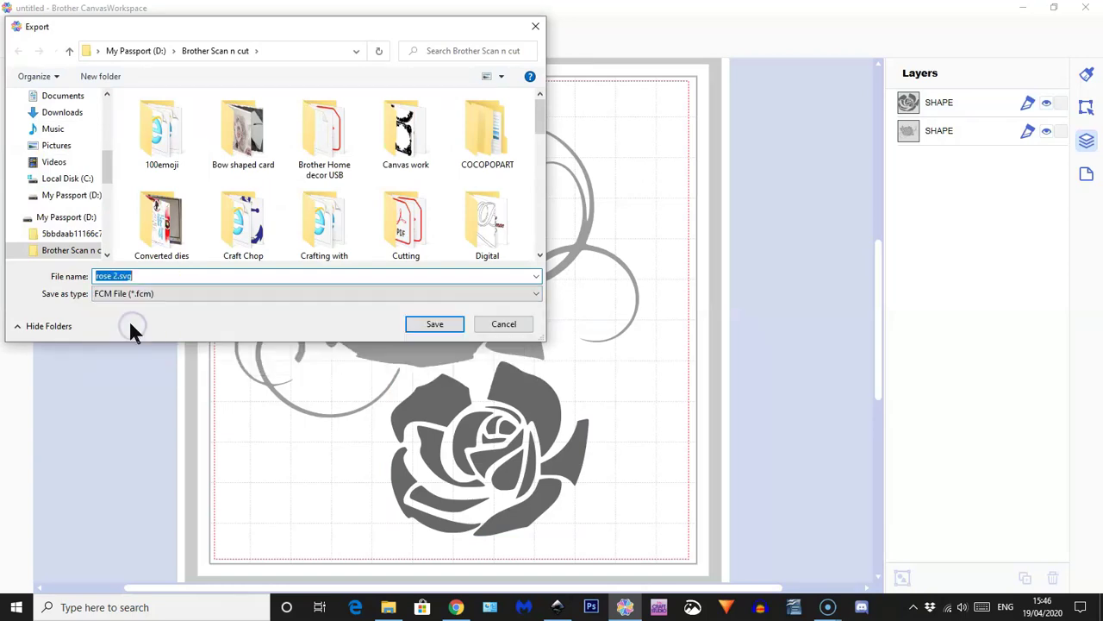
pyautogui.click(138, 276)
pyautogui.press('BackSpace')
pyautogui.press('BackSpace')
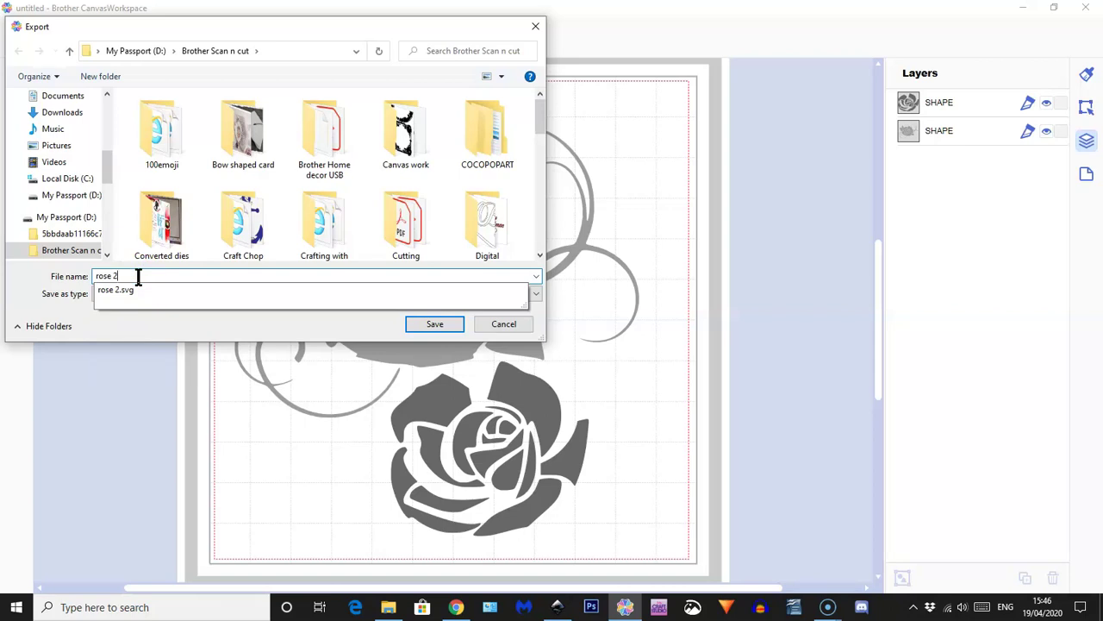
pyautogui.press('Return')
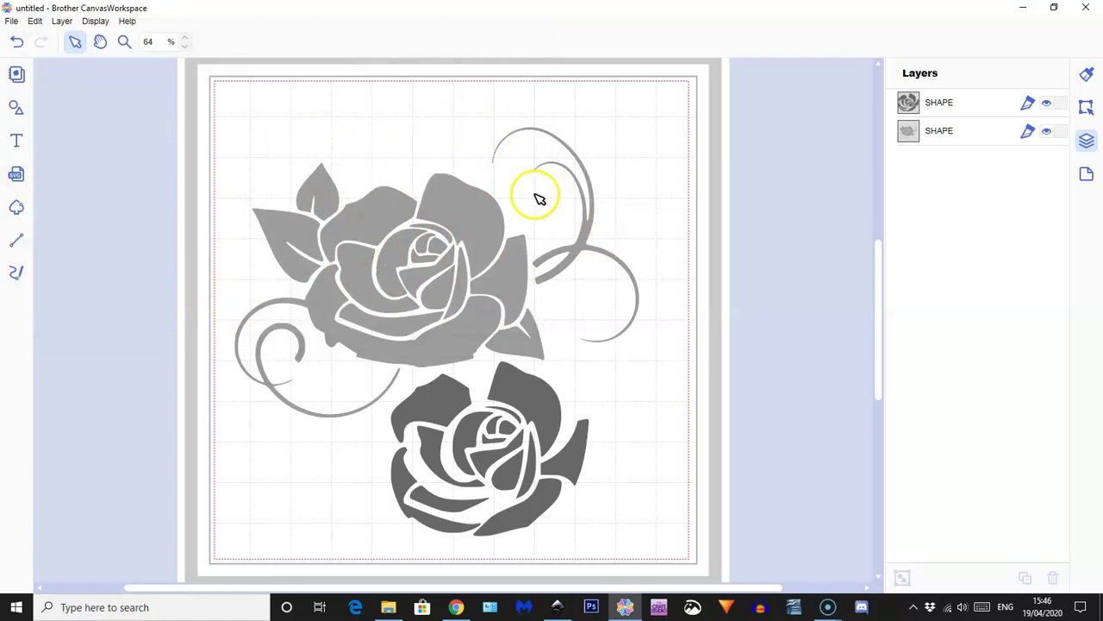
# Delete both roses from the mat and show the position, size and alignment settings.
pyautogui.moveTo(291, 141); pyautogui.dragTo(591, 475)
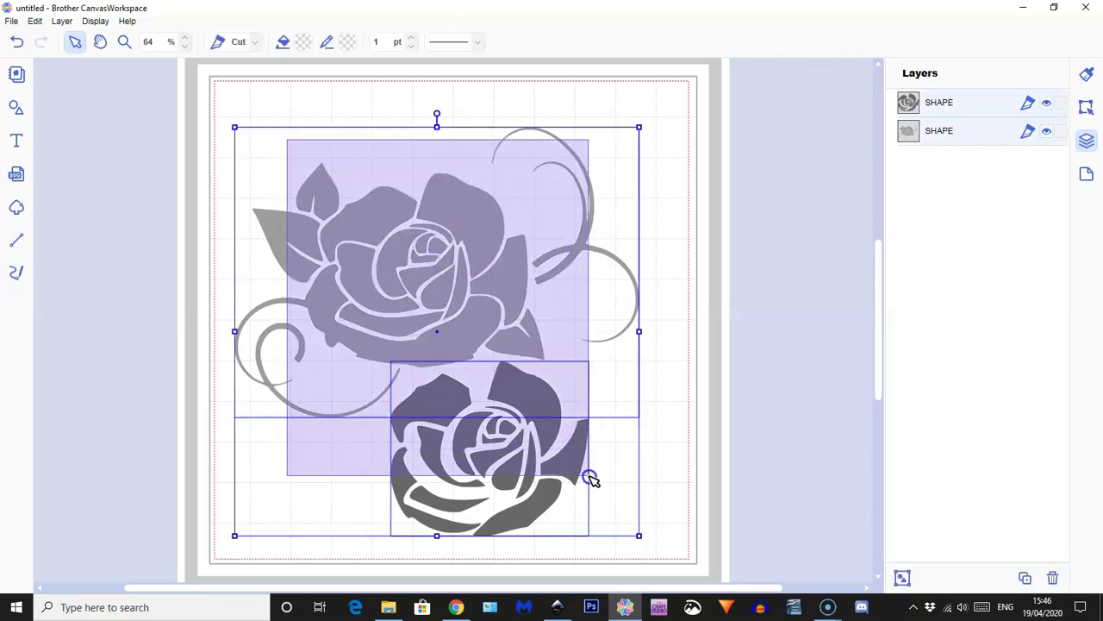
pyautogui.press('Delete')
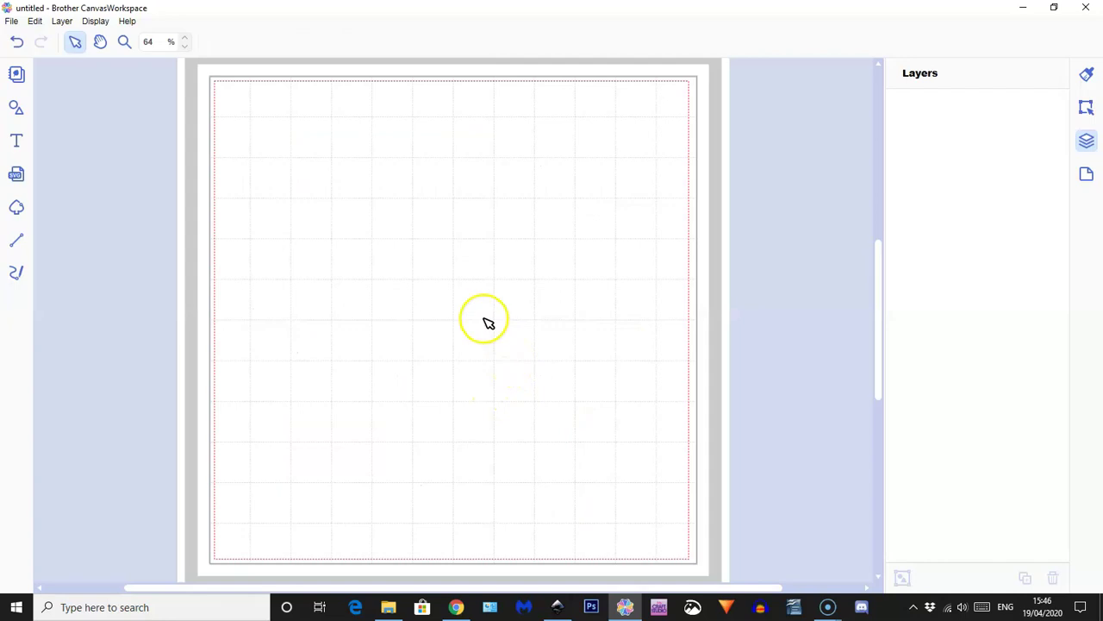
pyautogui.click(1087, 105)
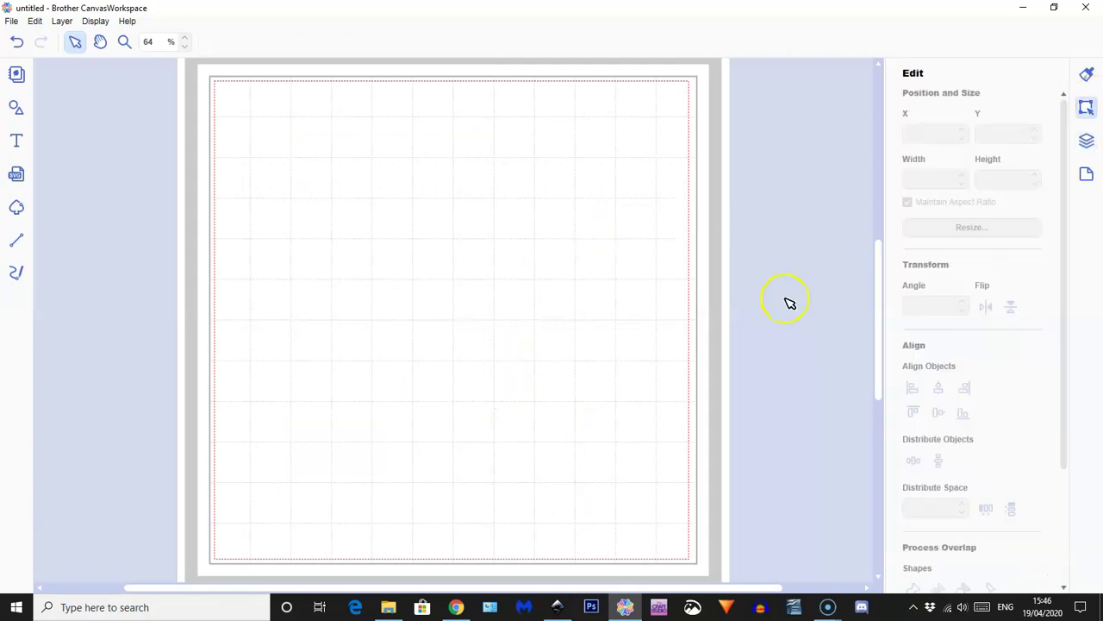